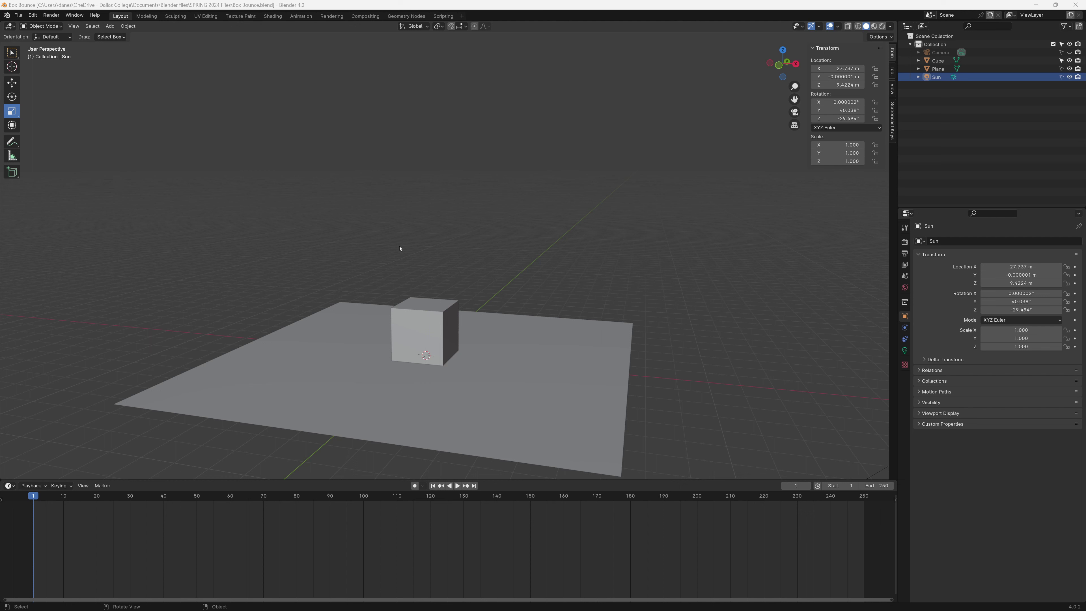
# Select the cube and play and scrub through the timeline to check for existing animation.
pyautogui.click(433, 335)
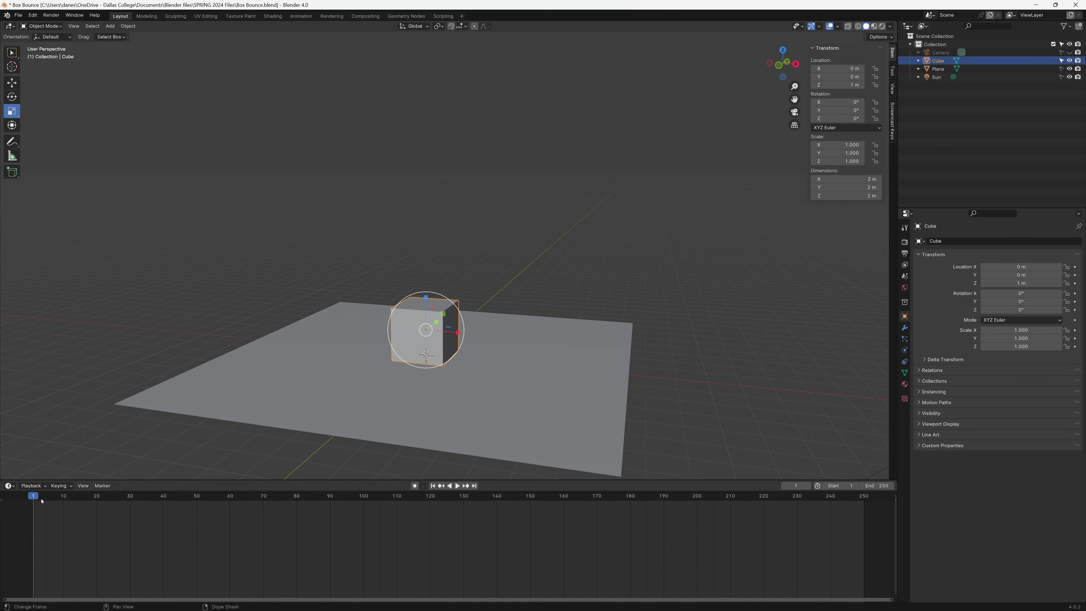
pyautogui.press('space')
pyautogui.moveTo(360, 507); pyautogui.dragTo(36, 514)
pyautogui.press('Escape')
# Save the scene as a new file named "Box Bounce Rig" in the SPRING 2024 Files folder.
pyautogui.click(19, 15)
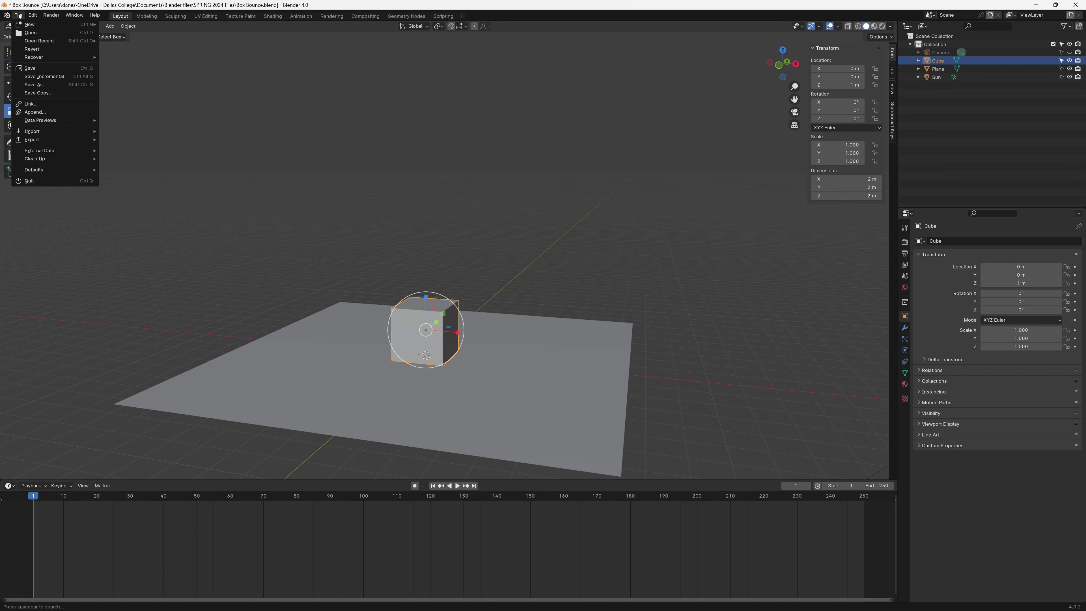
pyautogui.click(35, 84)
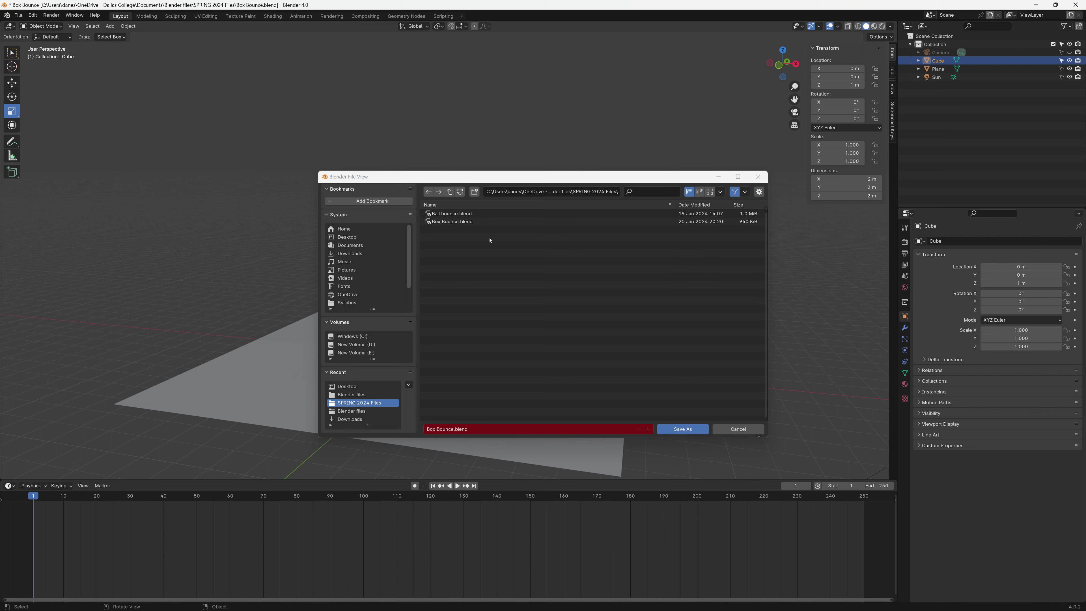
pyautogui.click(454, 429)
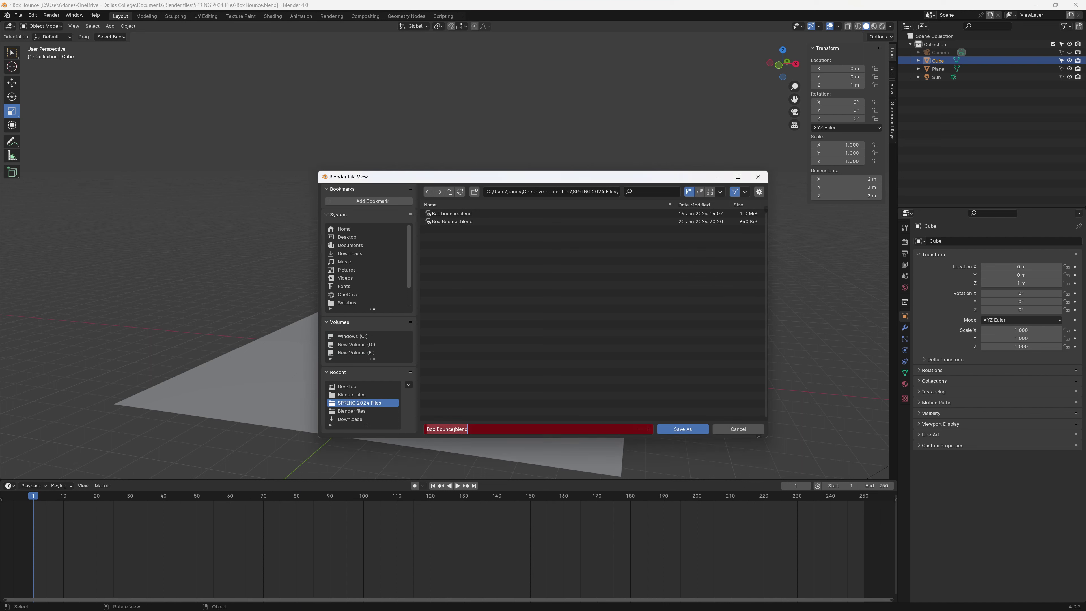
pyautogui.click(452, 428)
pyautogui.write('Arma')
pyautogui.press('BackSpace')
pyautogui.press('BackSpace')
pyautogui.press('BackSpace')
pyautogui.press('BackSpace')
pyautogui.write('Rig')
pyautogui.click(683, 429)
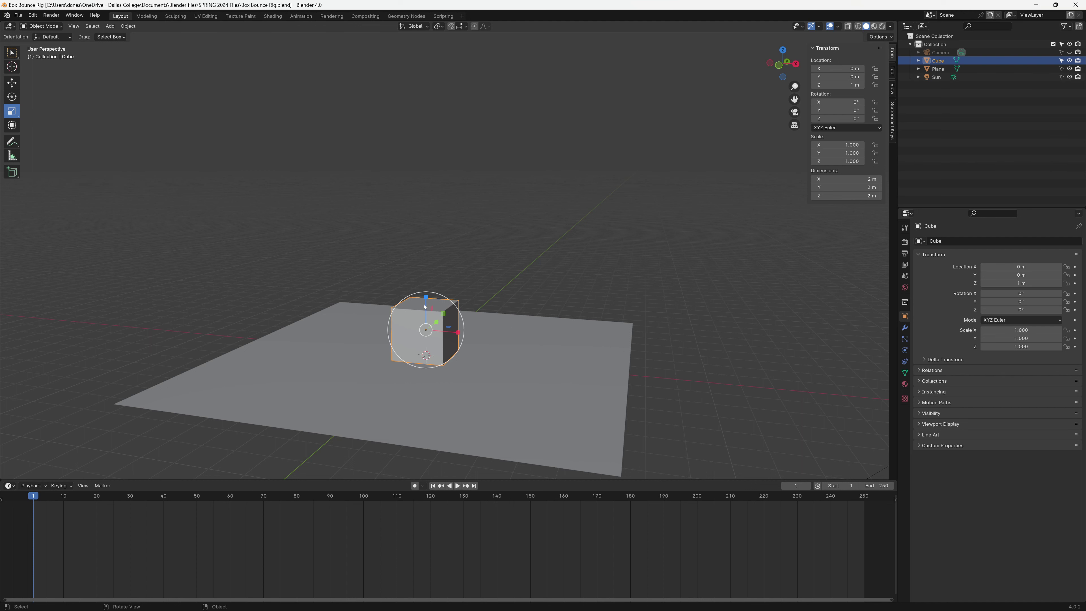
# Switch to the Animation workspace and show its camera view in rendered shading.
pyautogui.scroll(3, 381, 334)
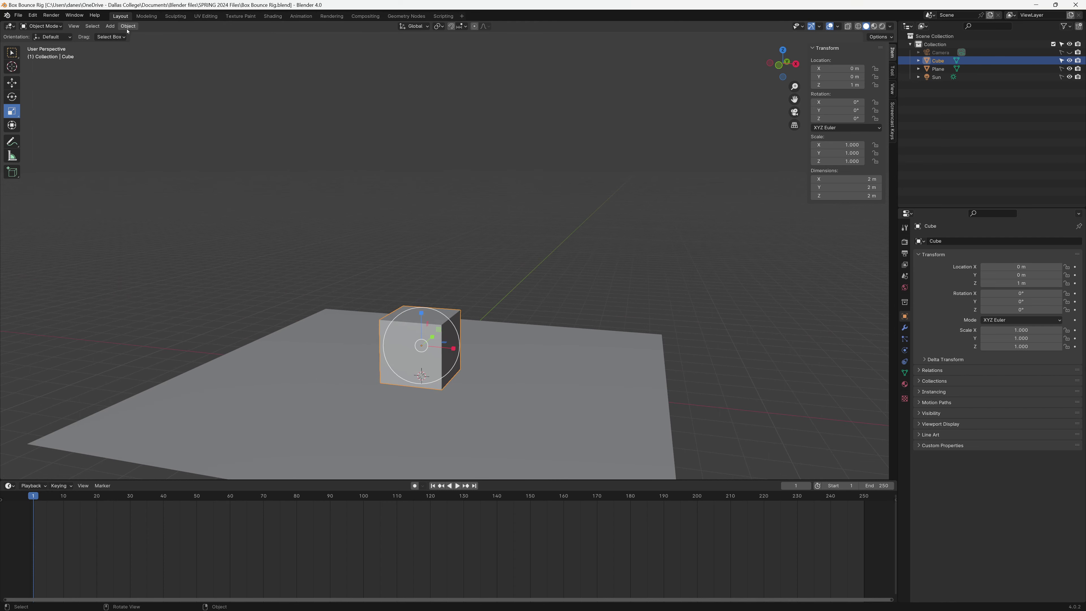
pyautogui.click(301, 16)
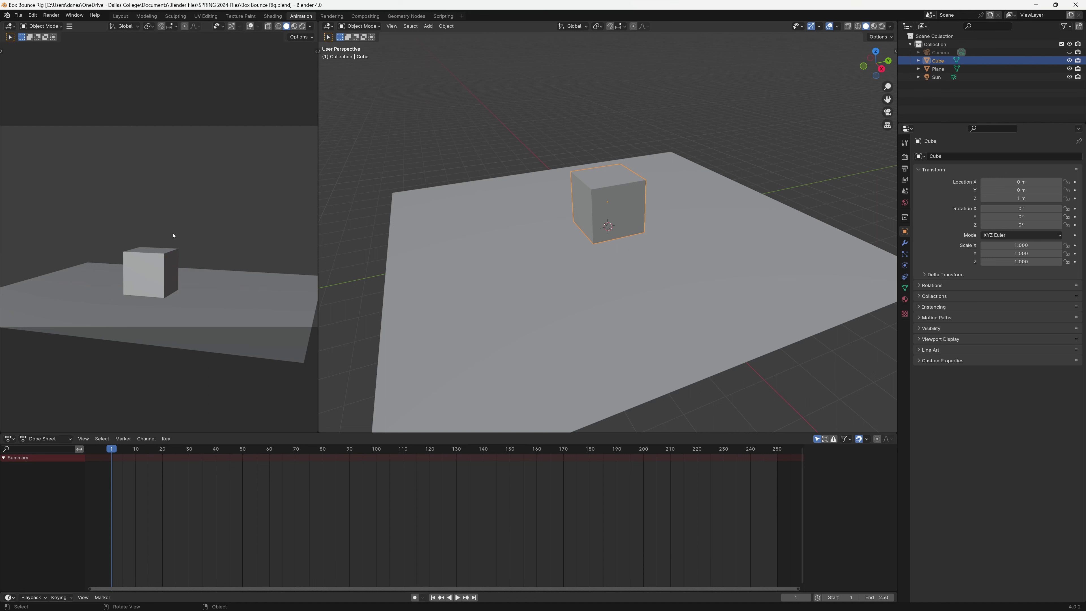
pyautogui.click(303, 27)
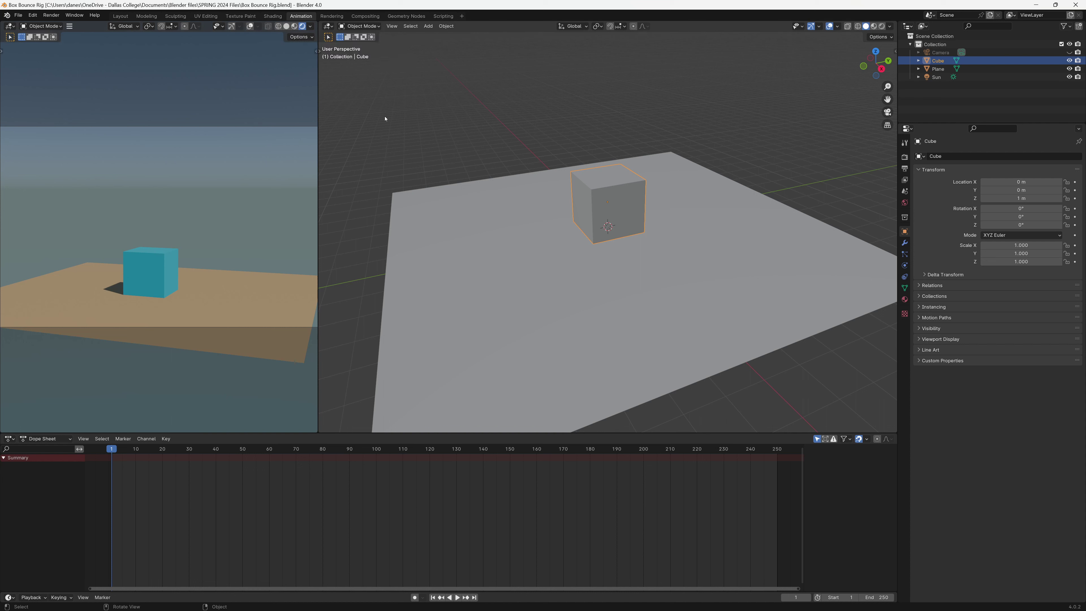
# Show the toolbar and sidebar in the main viewport, enable Screencast Keys, and return to the cube's transform values.
pyautogui.press('t')
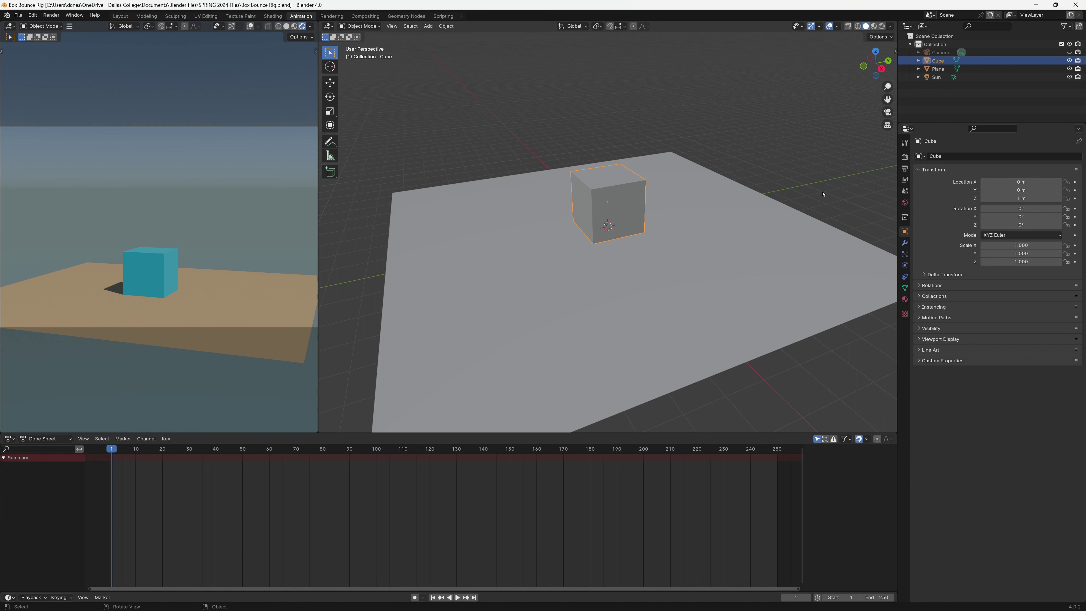
pyautogui.press('n')
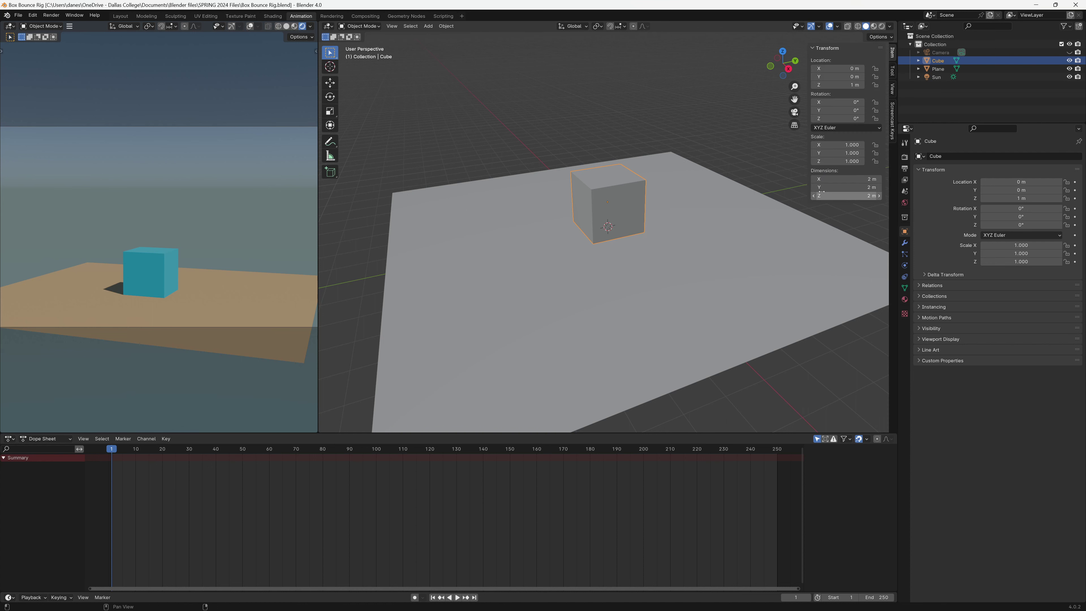
pyautogui.click(892, 123)
pyautogui.click(823, 48)
pyautogui.click(819, 49)
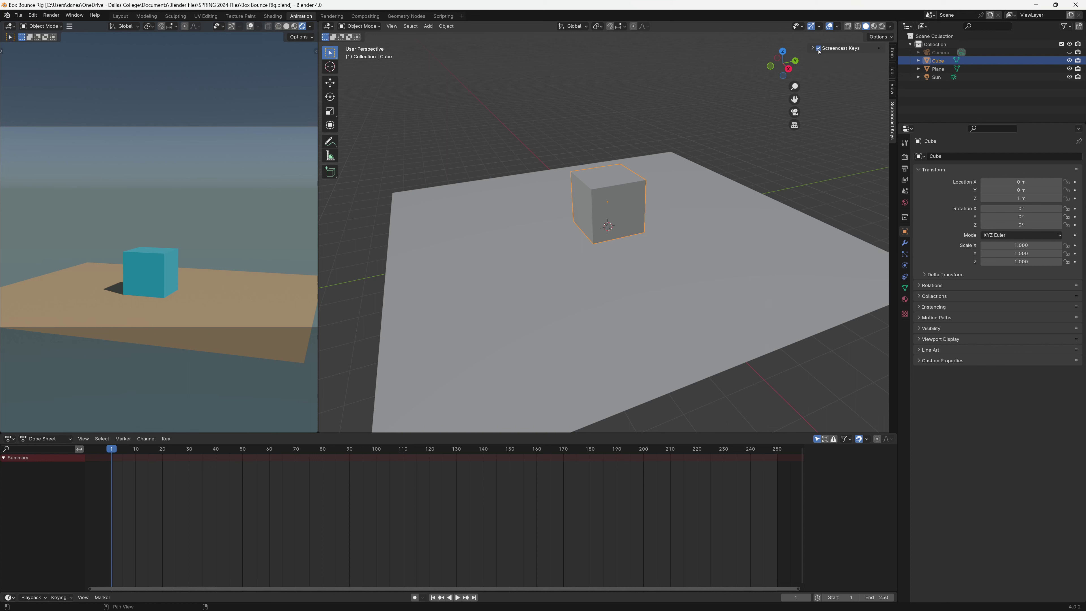
pyautogui.click(813, 48)
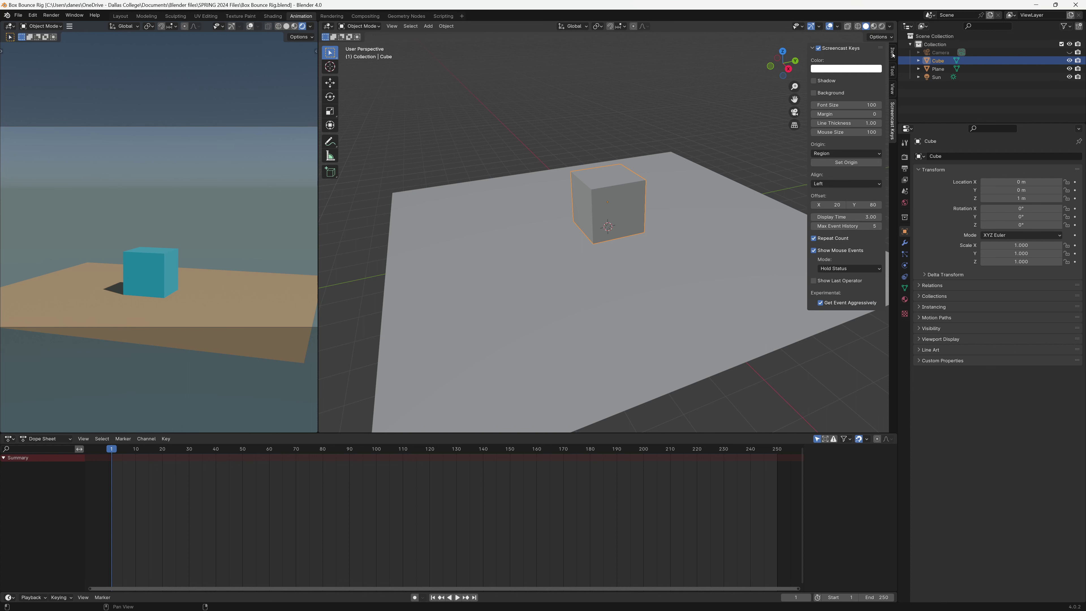
pyautogui.click(892, 54)
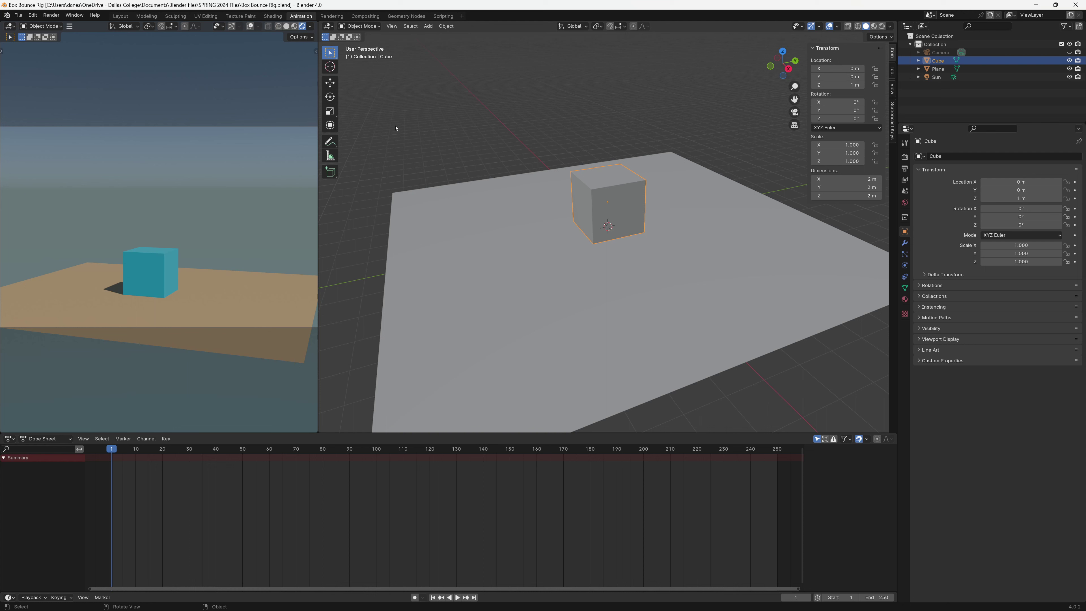
pyautogui.press('t')
pyautogui.press('t')
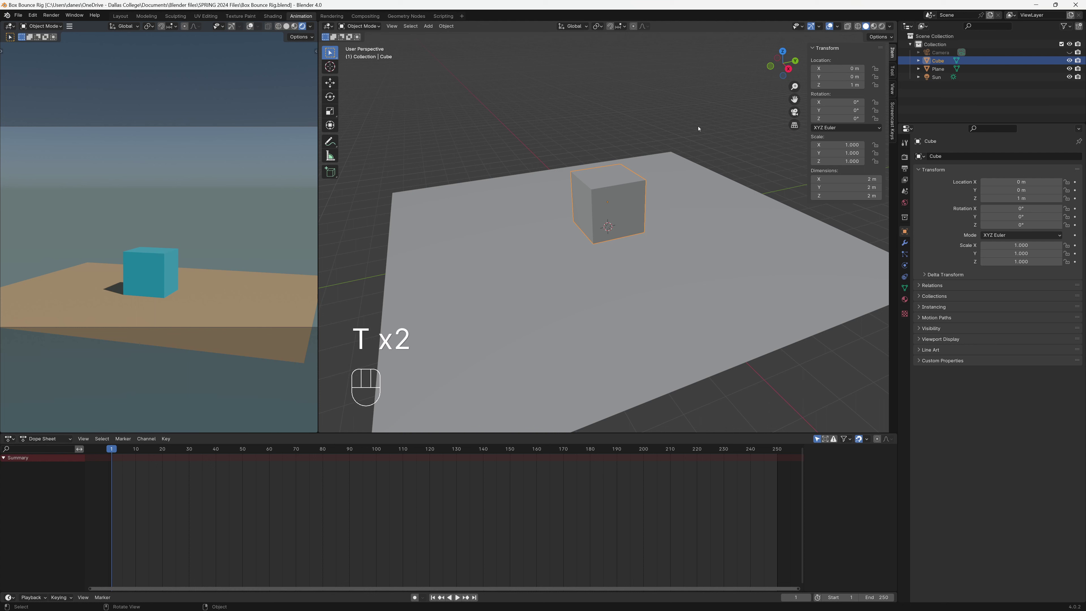
pyautogui.press('n')
pyautogui.press('n')
# Examine the cube's origin and bottom edge in the front view and in perspective.
pyautogui.press('`')
pyautogui.click(584, 166)
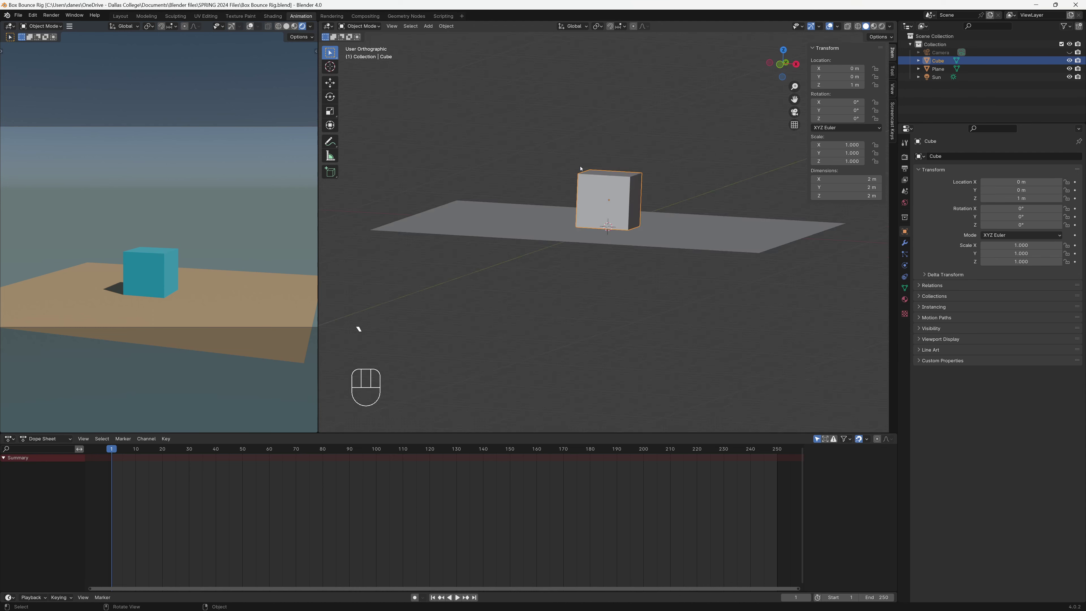
pyautogui.press('KP_1')
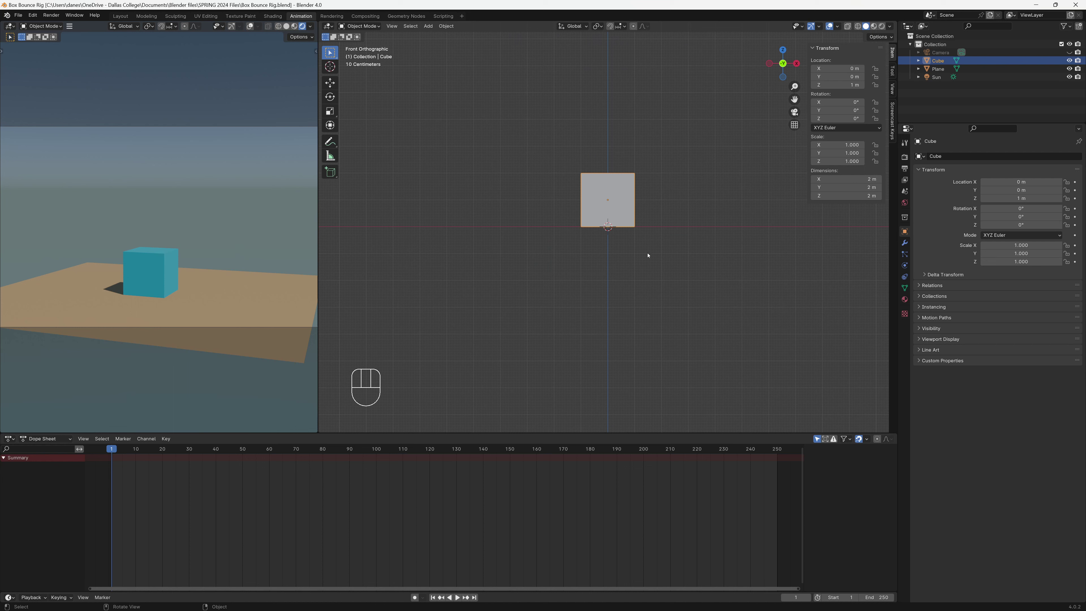
pyautogui.scroll(-2, 657, 241)
pyautogui.scroll(8, 657, 233)
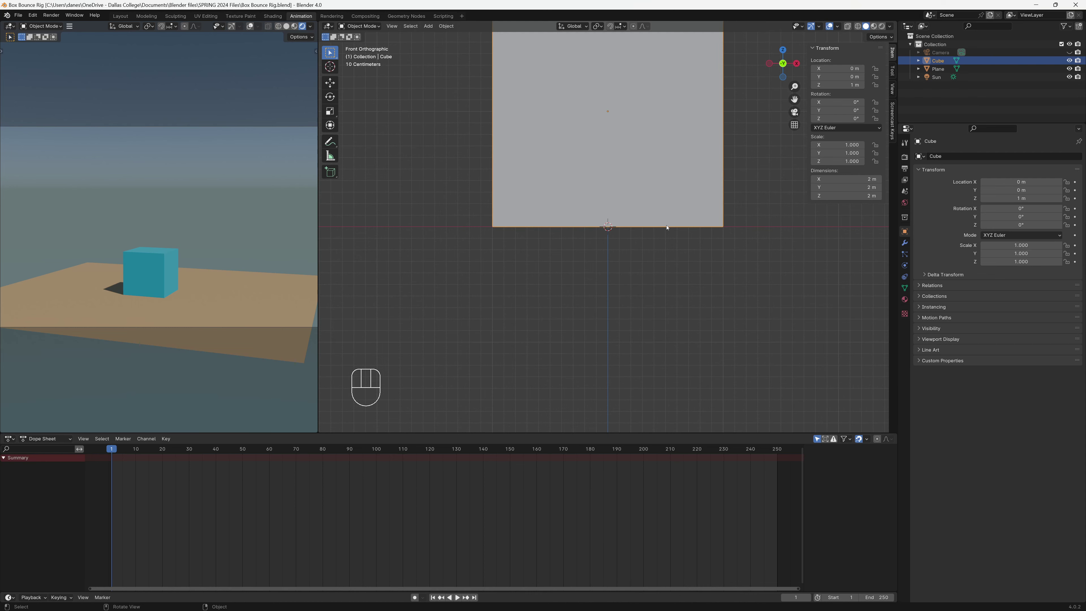
pyautogui.scroll(-1, 684, 240)
pyautogui.keyDown('shift'); pyautogui.moveTo(713, 246); pyautogui.dragTo(642, 264, button='middle'); pyautogui.keyUp('shift')
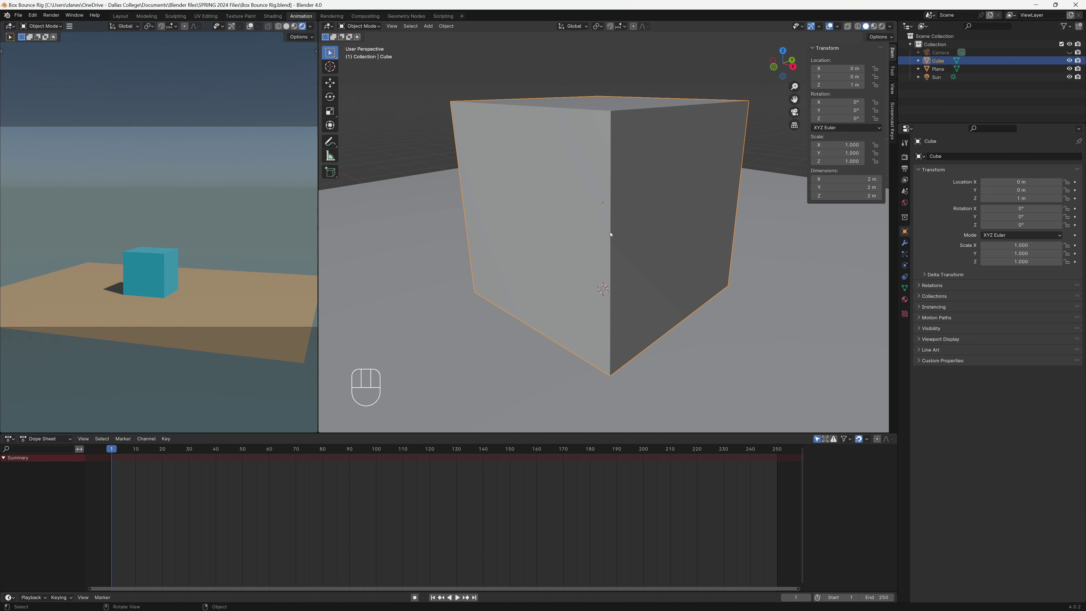
pyautogui.moveTo(611, 234); pyautogui.dragTo(716, 273, button='middle')
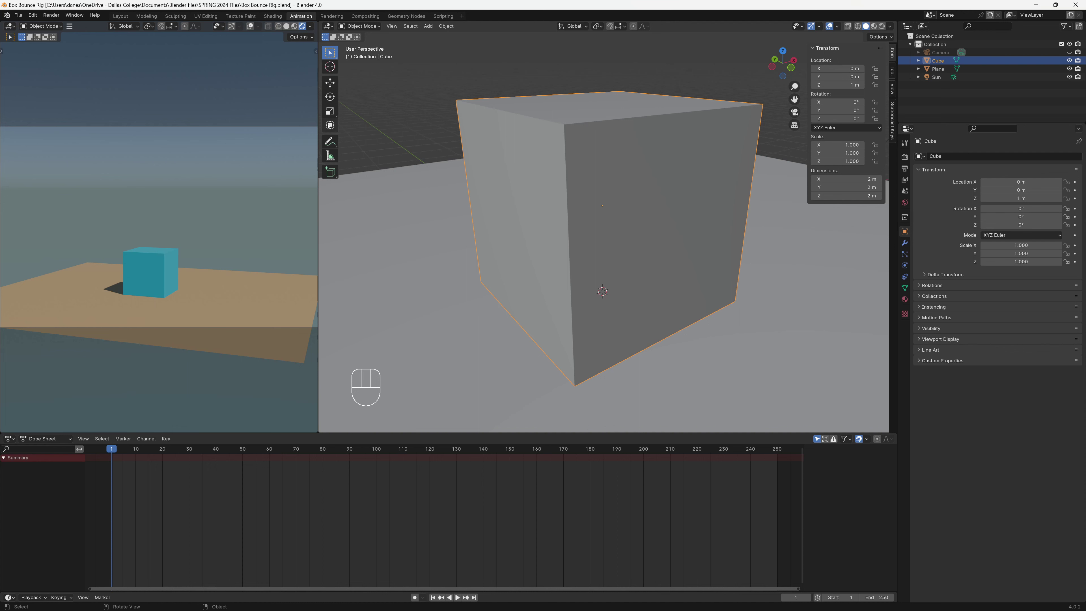
# Try scaling the cube down along Z about its centre.
pyautogui.click(329, 111)
pyautogui.moveTo(603, 173); pyautogui.dragTo(603, 181)
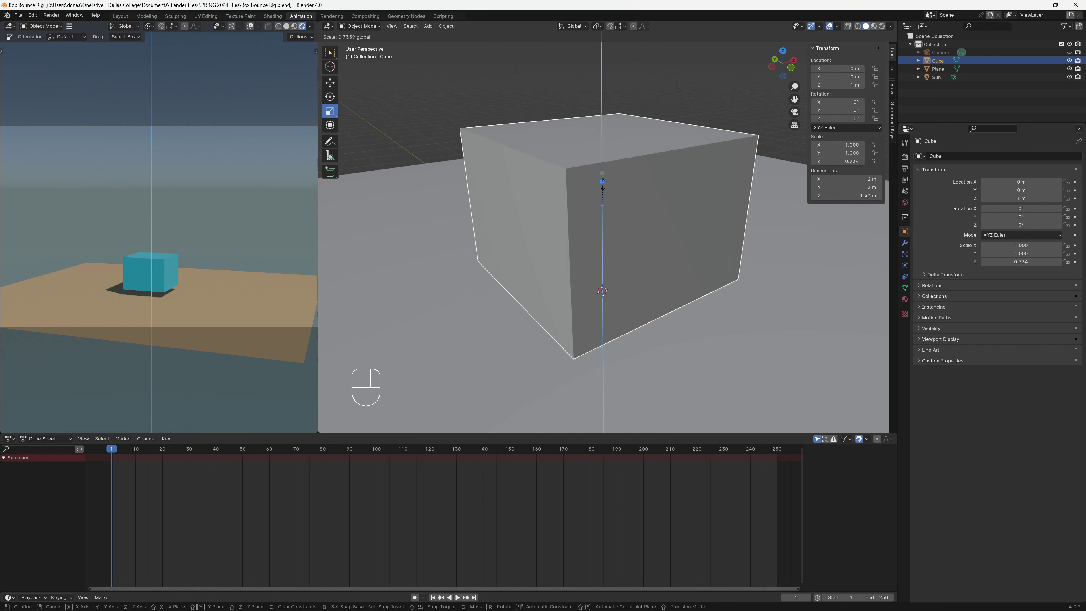
pyautogui.press('Escape')
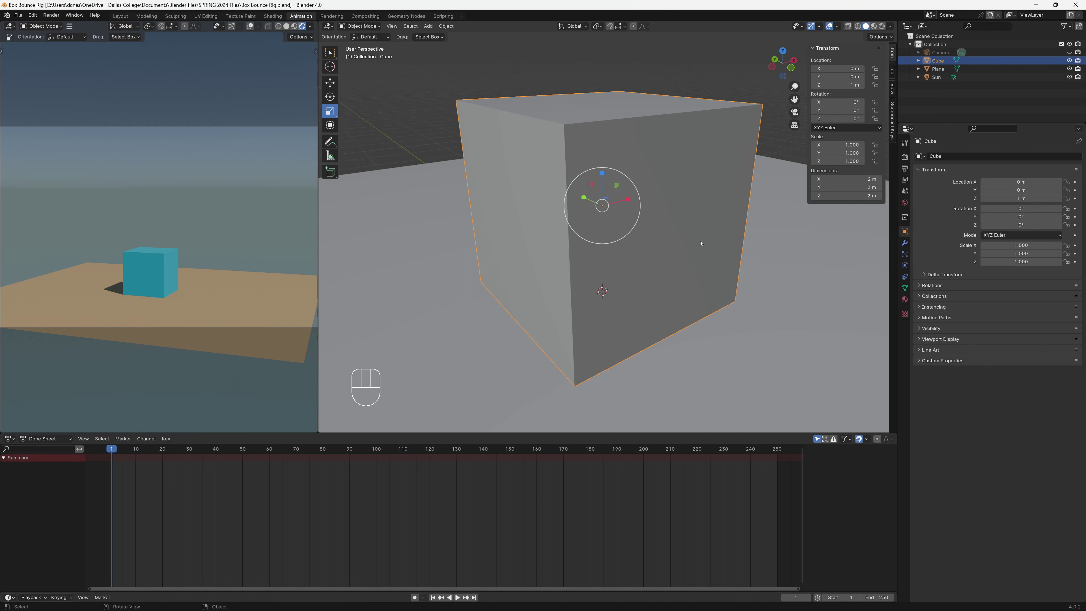
# Try rotating the cube about its X axis around its centre.
pyautogui.moveTo(701, 243); pyautogui.dragTo(508, 163, button='middle')
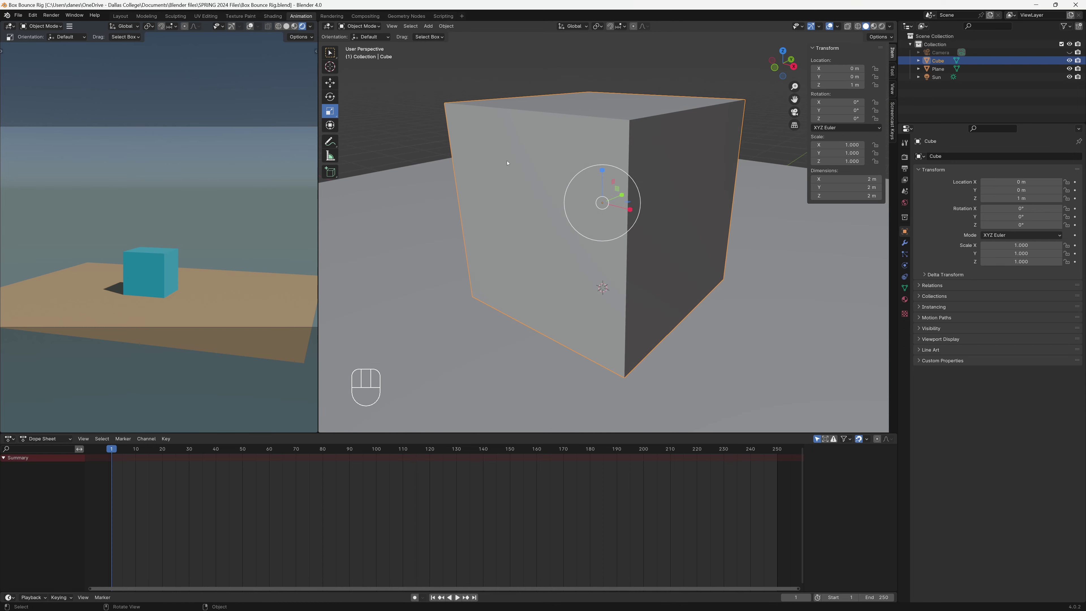
pyautogui.click(330, 96)
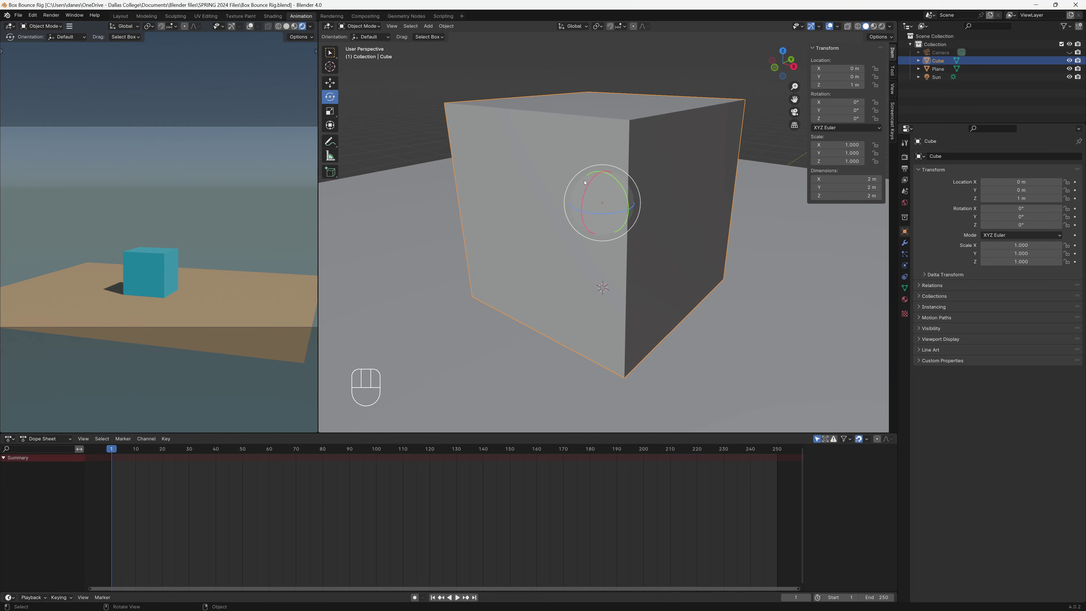
pyautogui.moveTo(585, 183); pyautogui.dragTo(590, 206)
pyautogui.rightClick(598, 211)
pyautogui.scroll(2, 653, 256)
pyautogui.scroll(-3, 623, 247)
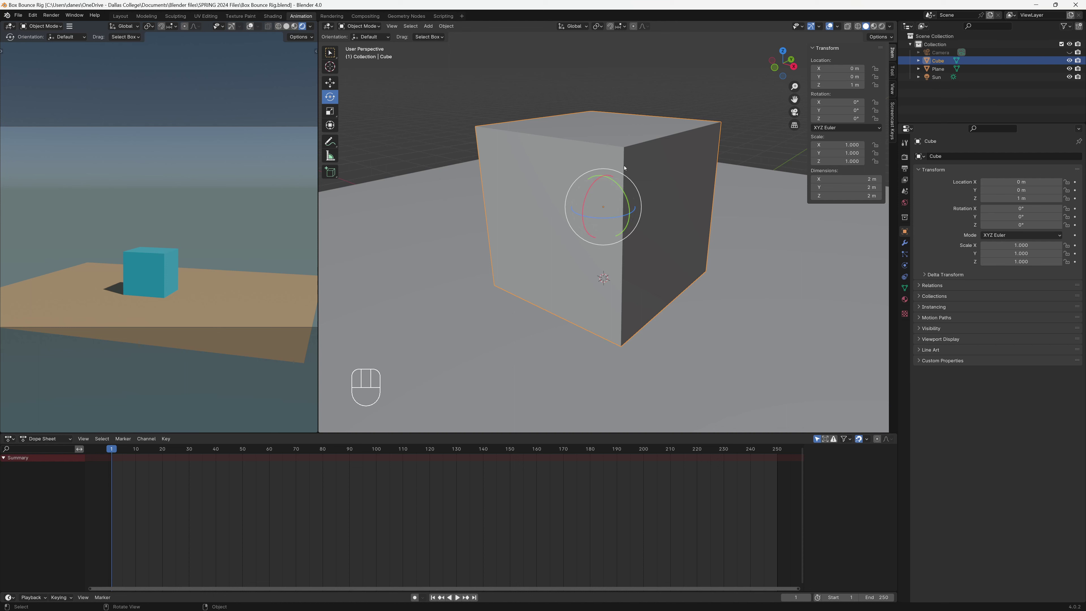
pyautogui.moveTo(587, 195); pyautogui.dragTo(622, 209)
pyautogui.rightClick(622, 209)
pyautogui.moveTo(593, 192)
pyautogui.mouseDown()
pyautogui.moveTo(616, 223)
pyautogui.moveTo(592, 202)
pyautogui.mouseUp()
pyautogui.rightClick(592, 201)
pyautogui.scroll(-2, 733, 286)
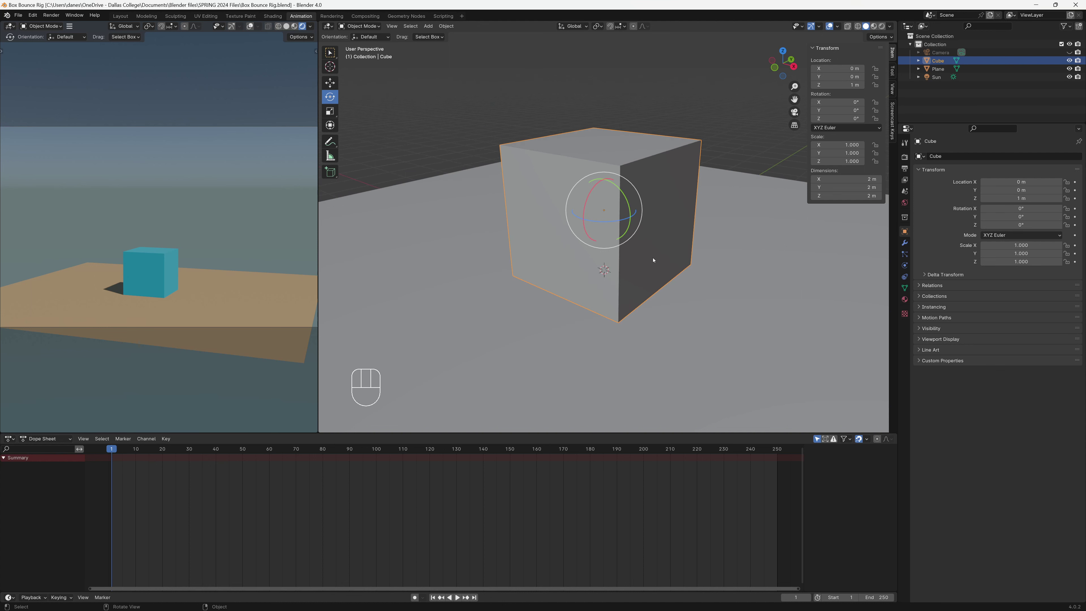
# Add a circle empty at the world origin beneath the cube.
pyautogui.hotkey('shift', 'a')
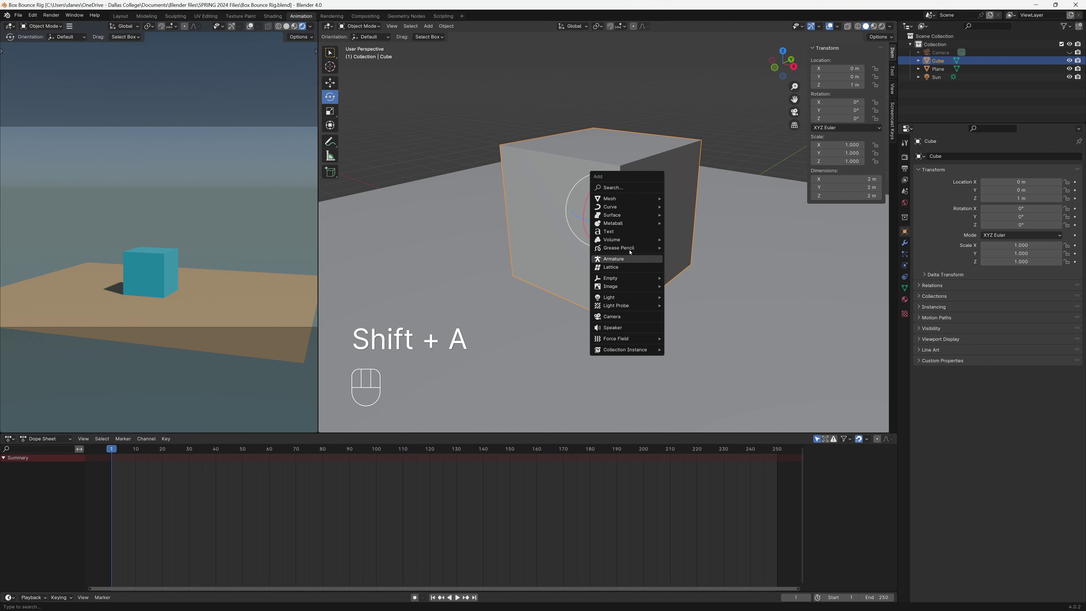
pyautogui.click(428, 26)
pyautogui.moveTo(445, 35)
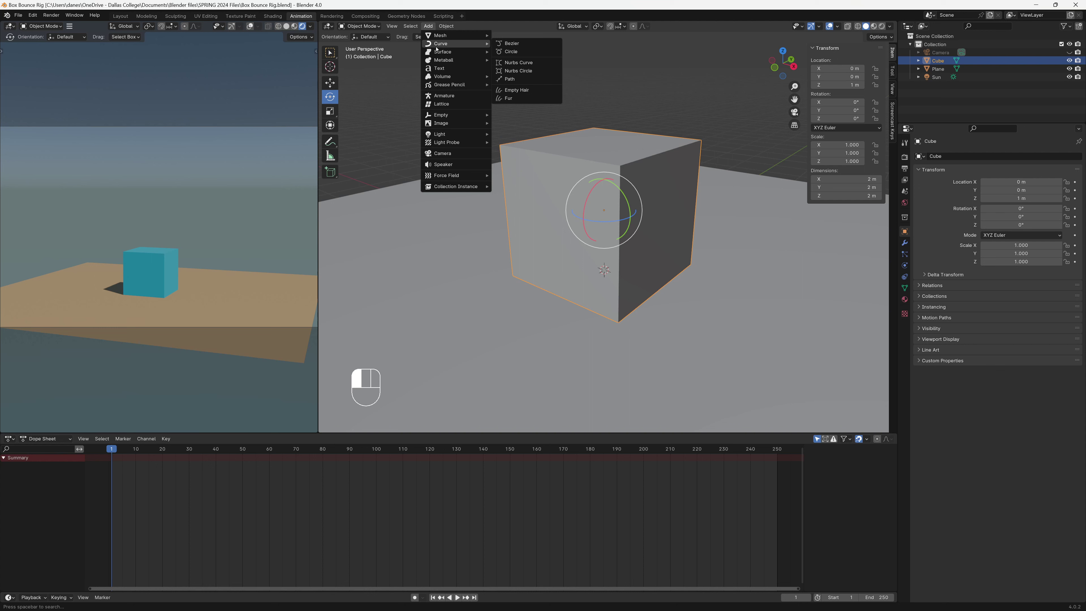
pyautogui.moveTo(453, 115)
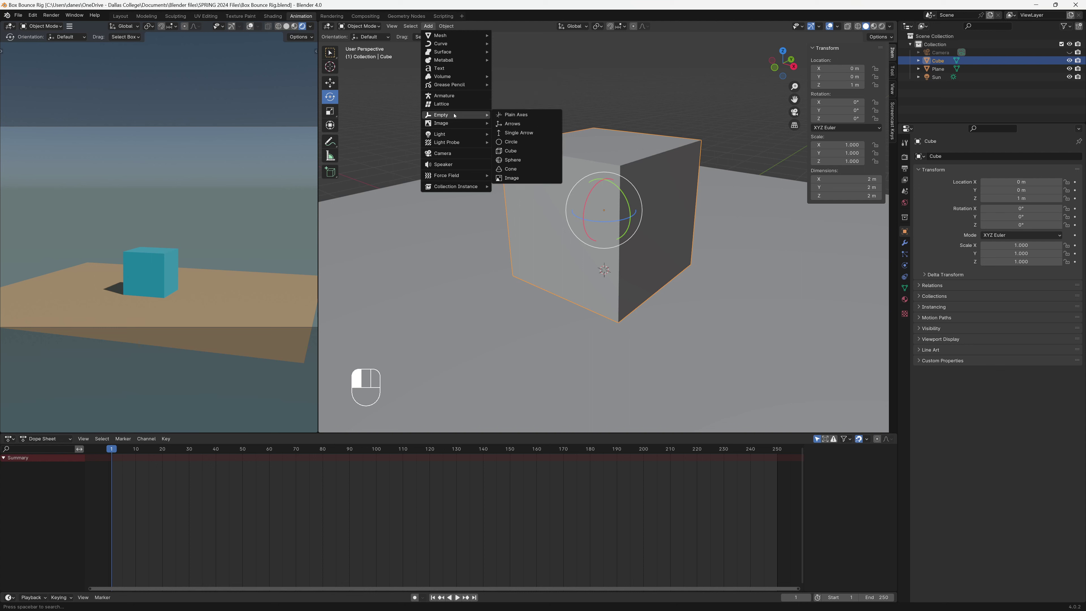
pyautogui.click(541, 143)
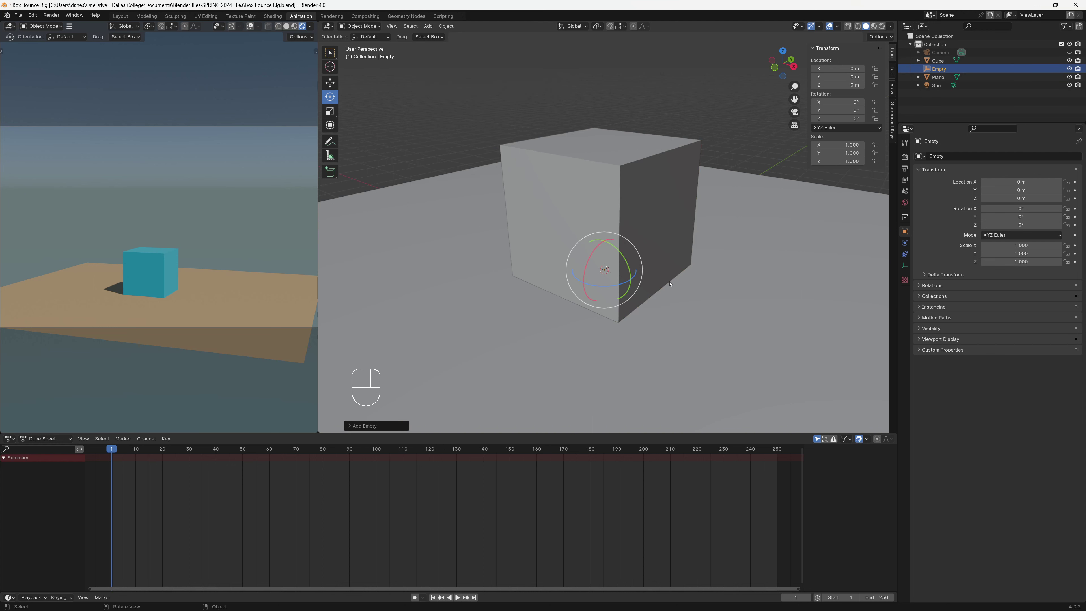
# Rotate the circle empty 90° about the global X axis.
pyautogui.moveTo(657, 331); pyautogui.dragTo(695, 291, button='middle')
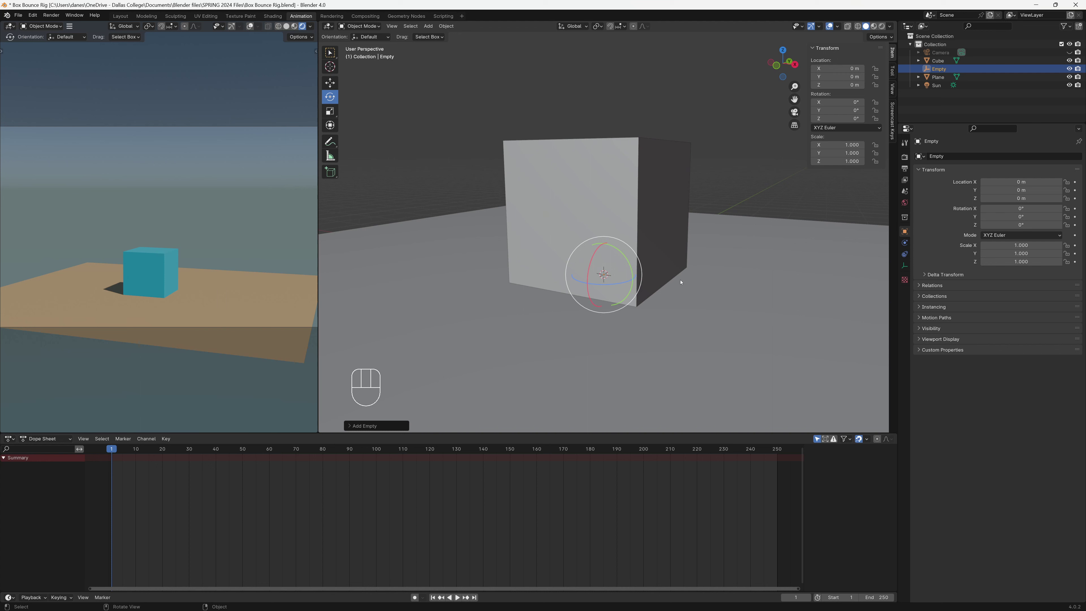
pyautogui.moveTo(568, 294); pyautogui.dragTo(561, 243, button='middle')
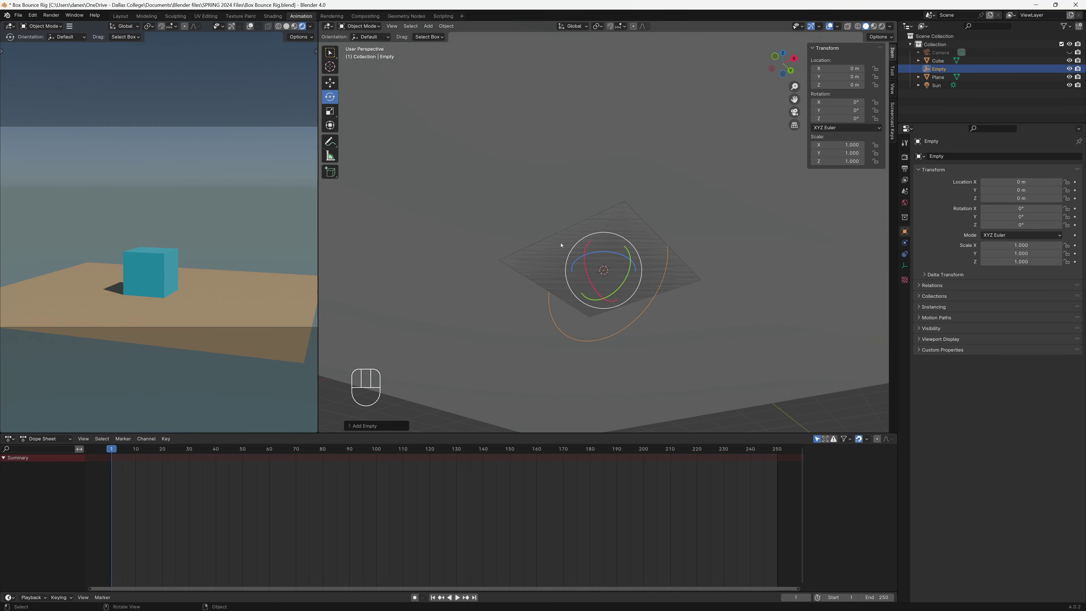
pyautogui.press('r')
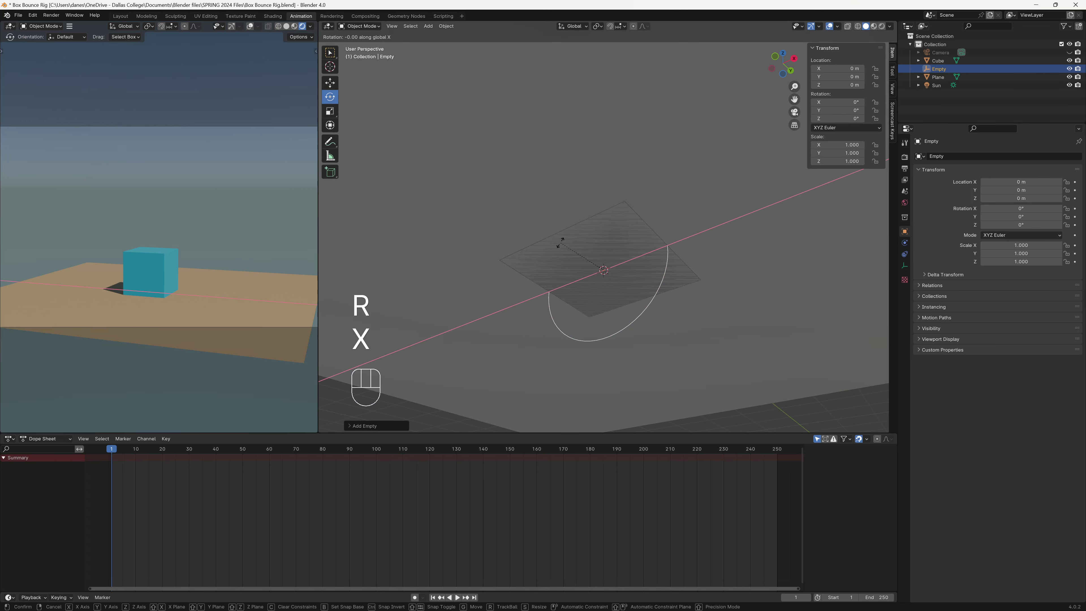
pyautogui.press('9')
pyautogui.press('0')
pyautogui.press('Return')
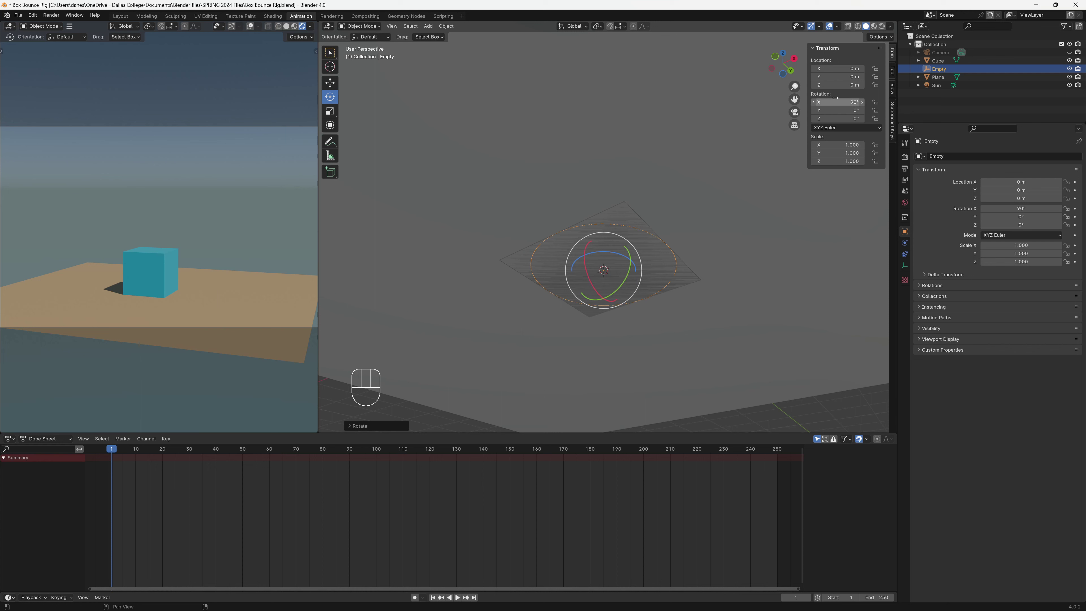
# Rename the circle empty to "Parent Empty".
pyautogui.doubleClick(941, 69)
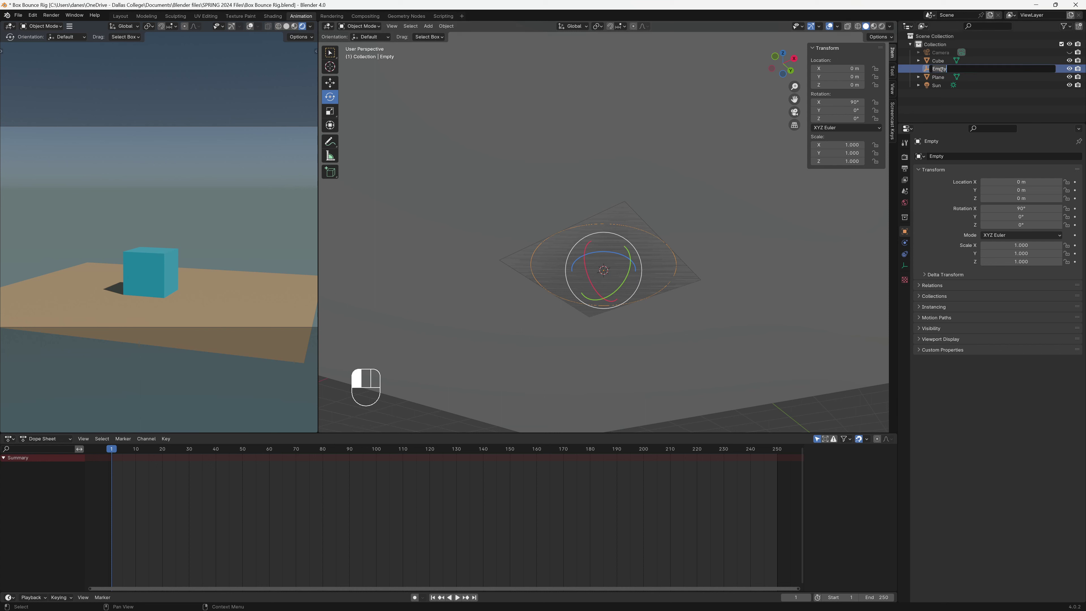
pyautogui.click(932, 69)
pyautogui.write('Parent')
pyautogui.press('Return')
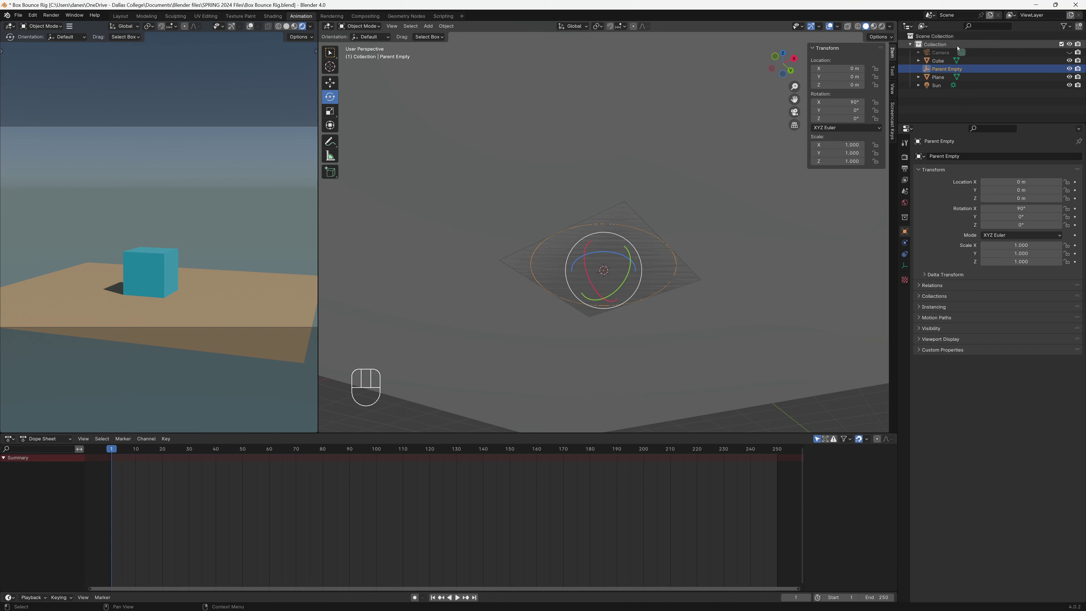
# Create a new collection and move the cube and the Parent Empty into it.
pyautogui.click(938, 63)
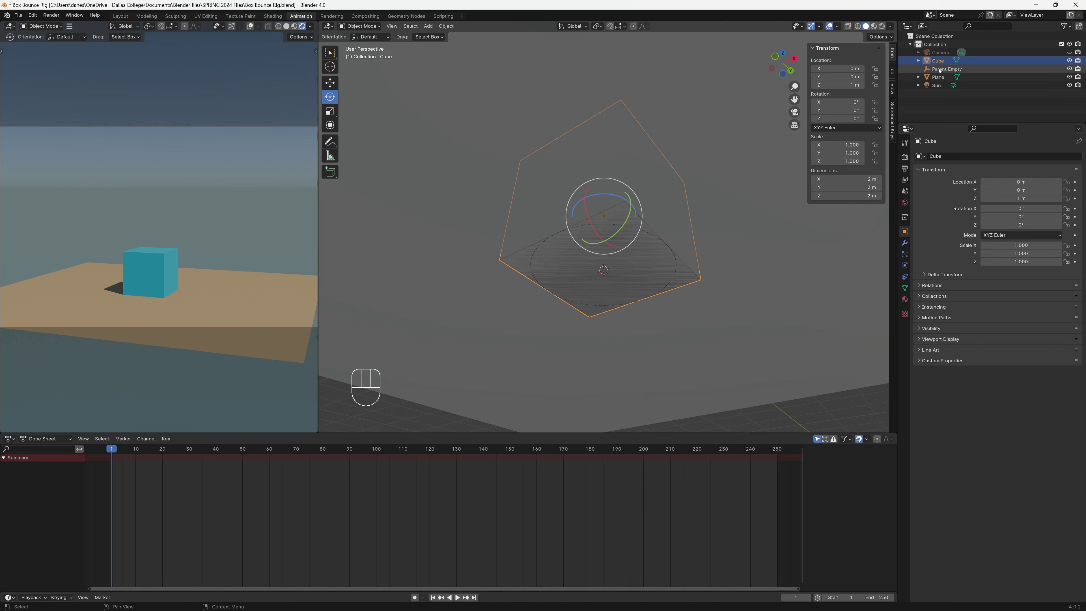
pyautogui.keyDown('shift'); pyautogui.click(940, 70); pyautogui.keyUp('shift')
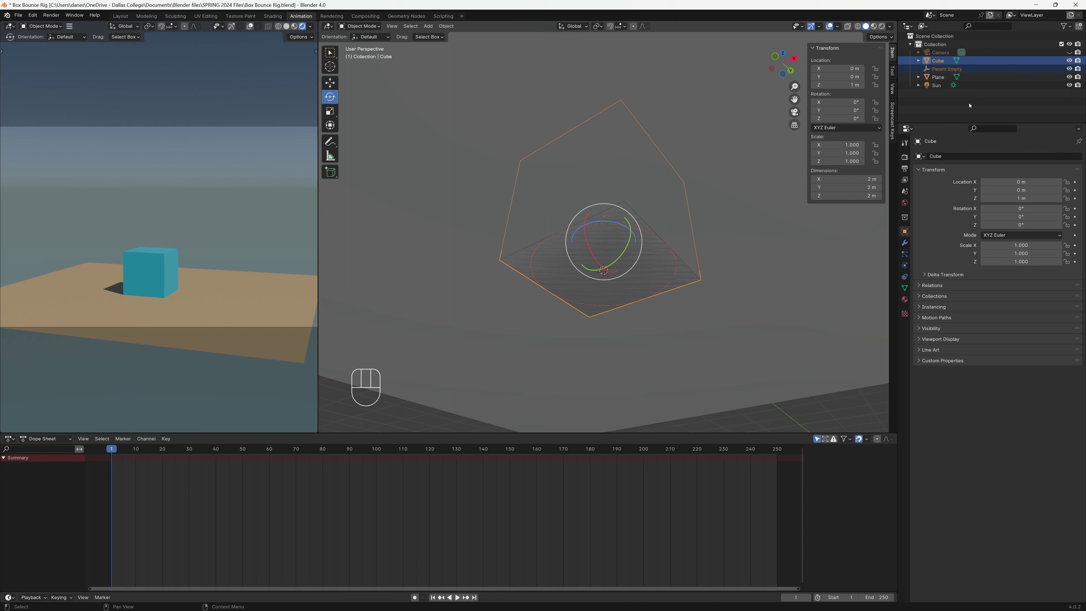
pyautogui.rightClick(989, 63)
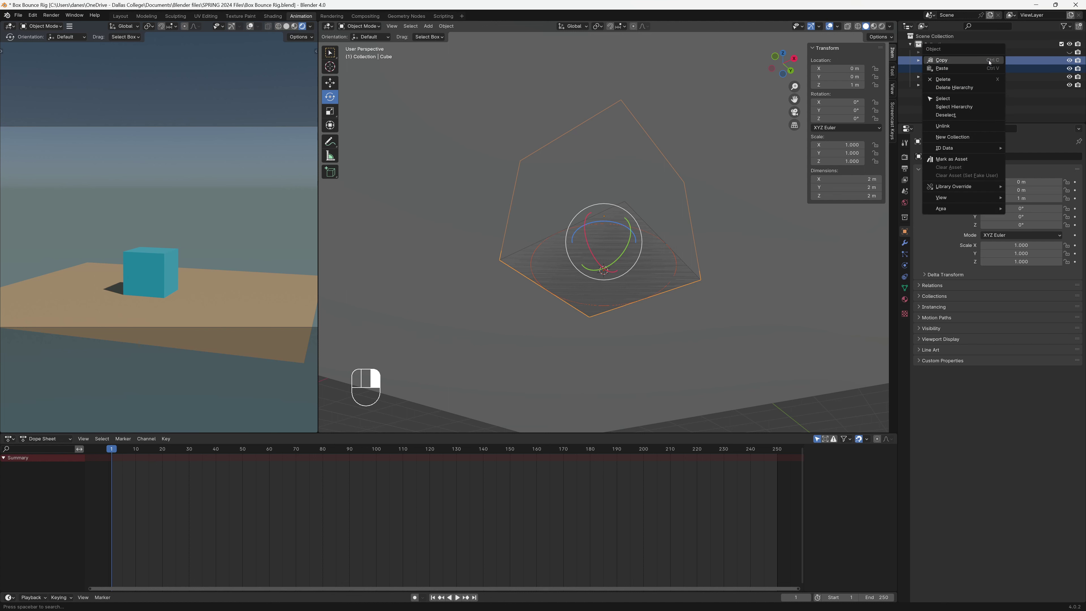
pyautogui.click(960, 137)
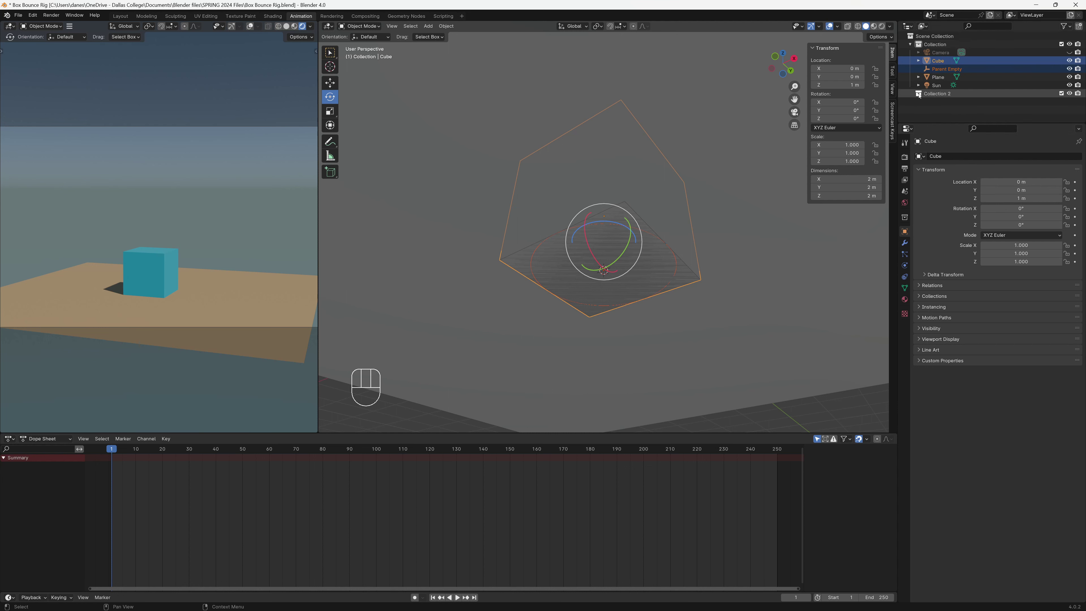
pyautogui.click(943, 63)
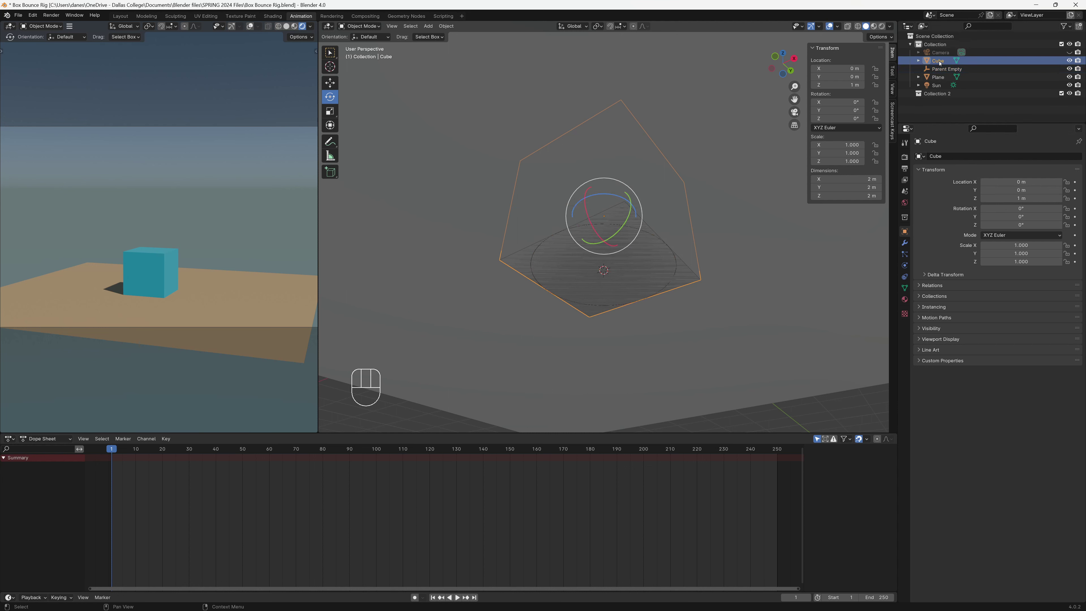
pyautogui.moveTo(940, 63); pyautogui.dragTo(923, 39)
pyautogui.click(941, 64)
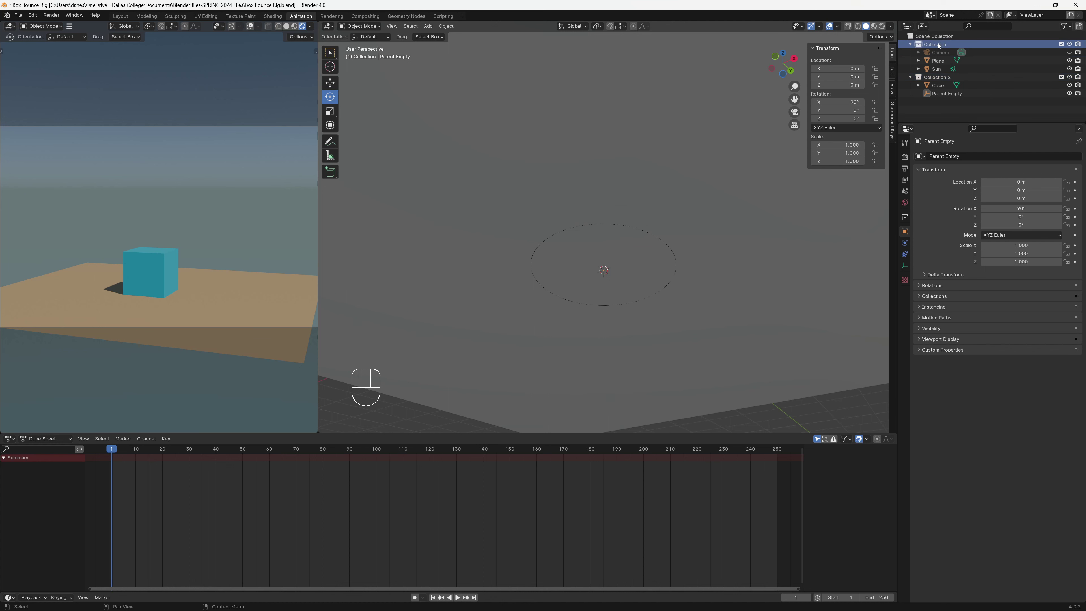
# Rename the original collection holding the camera, plane and sun to "Lights and Camera".
pyautogui.doubleClick(939, 46)
pyautogui.press('Left')
pyautogui.press('Left')
pyautogui.press('Left')
pyautogui.press('Left')
pyautogui.press('Left')
pyautogui.press('Left')
pyautogui.press('Left')
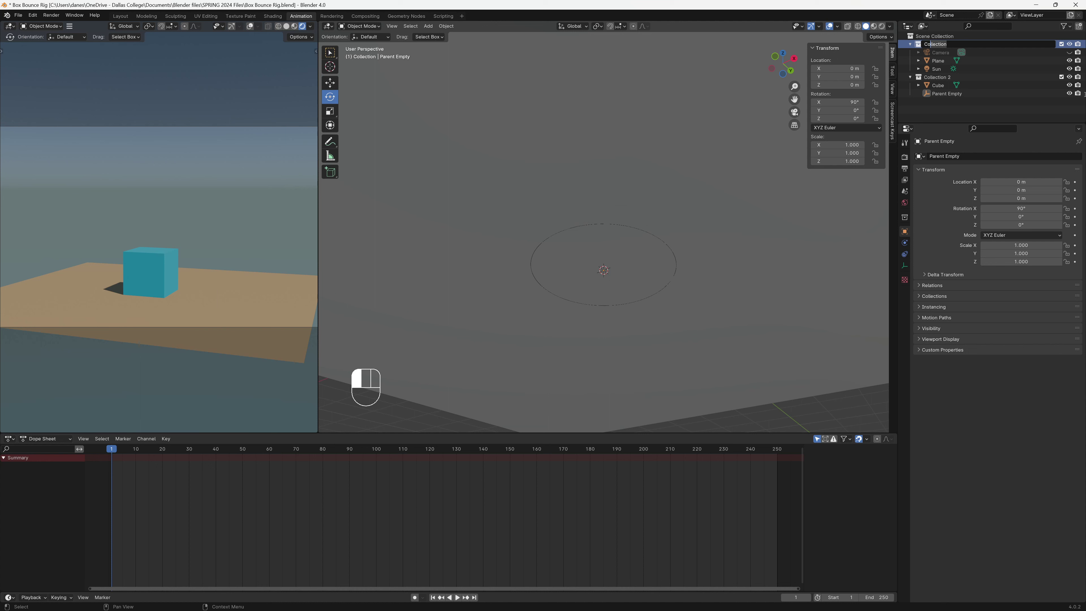
pyautogui.hotkey('shift', 'End')
pyautogui.write('Lights and Camera')
pyautogui.press('Return')
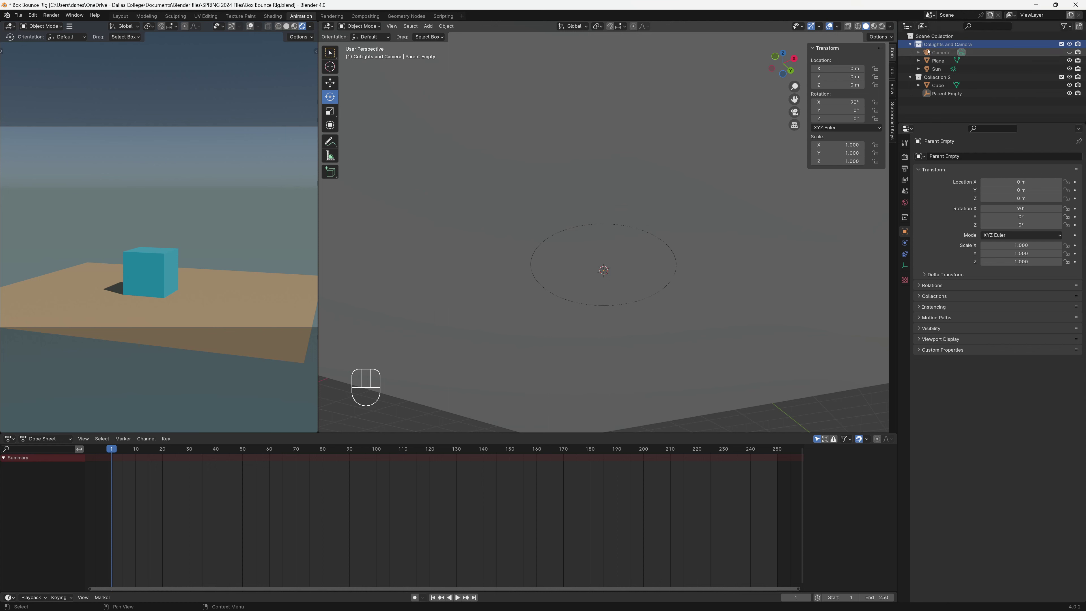
# Remove the stray leading "Co" from the Lights and Camera collection's name and collapse the collection.
pyautogui.doubleClick(924, 41)
pyautogui.click(931, 43)
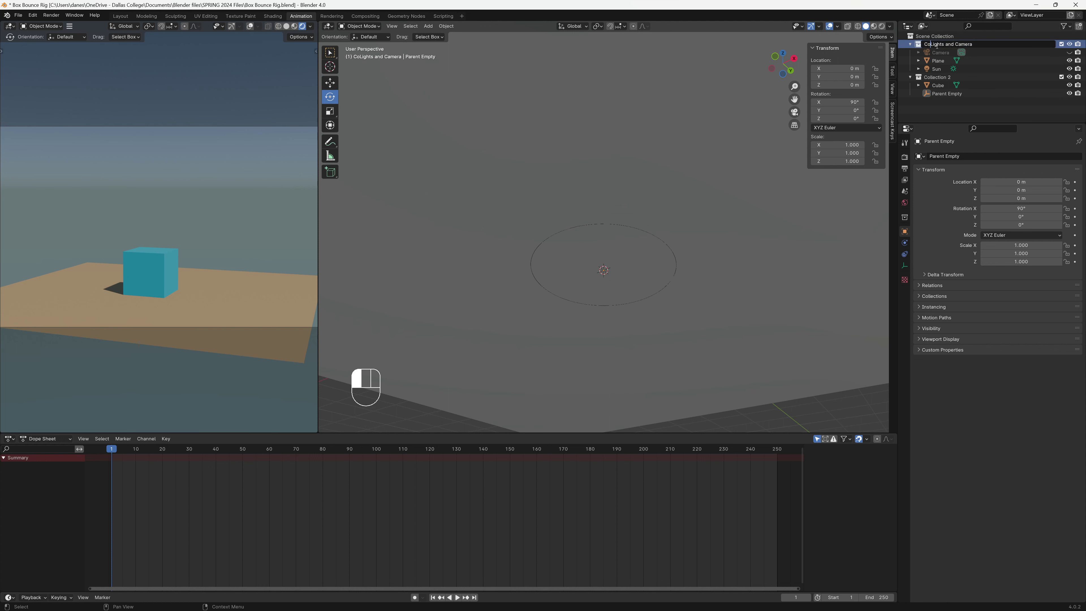
pyautogui.press('BackSpace')
pyautogui.press('BackSpace')
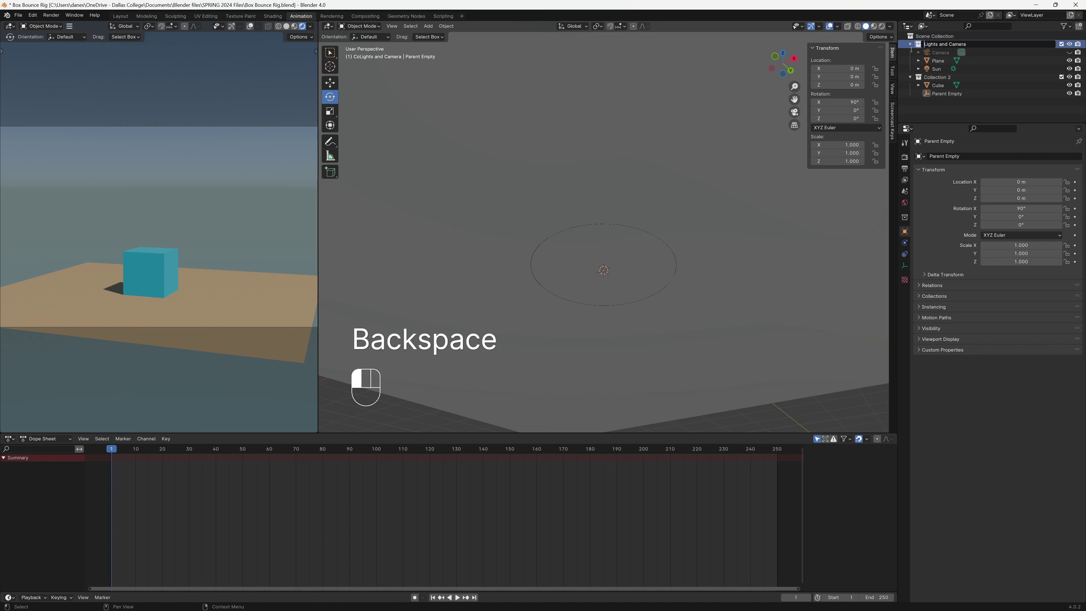
pyautogui.click(912, 50)
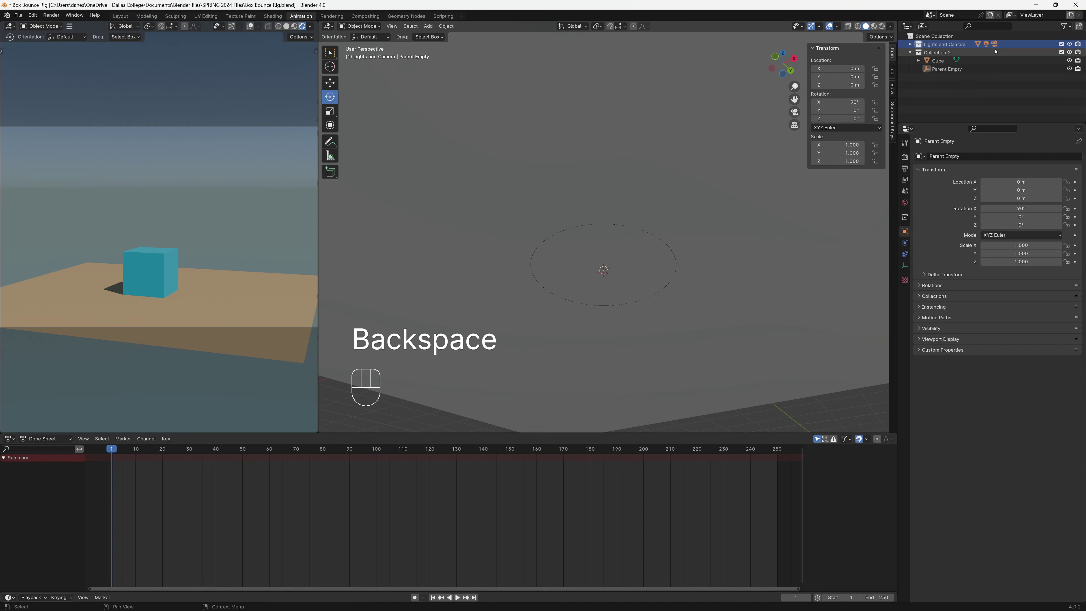
pyautogui.click(910, 44)
# Rename the collection containing the cube and Parent Empty to "Animation Objects".
pyautogui.doubleClick(943, 53)
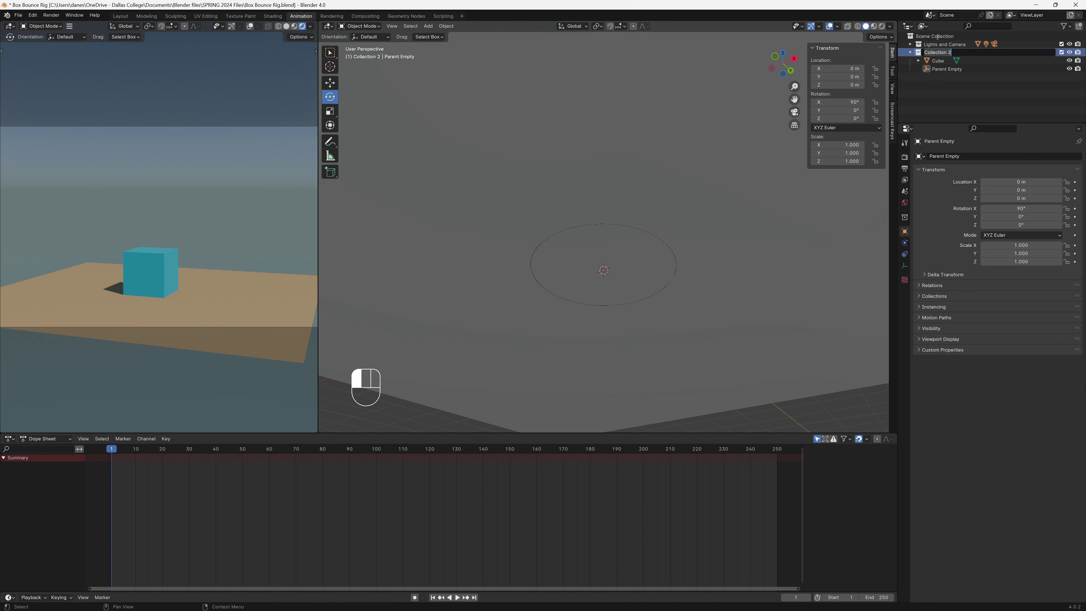
pyautogui.write('Animation Objects')
pyautogui.press('Return')
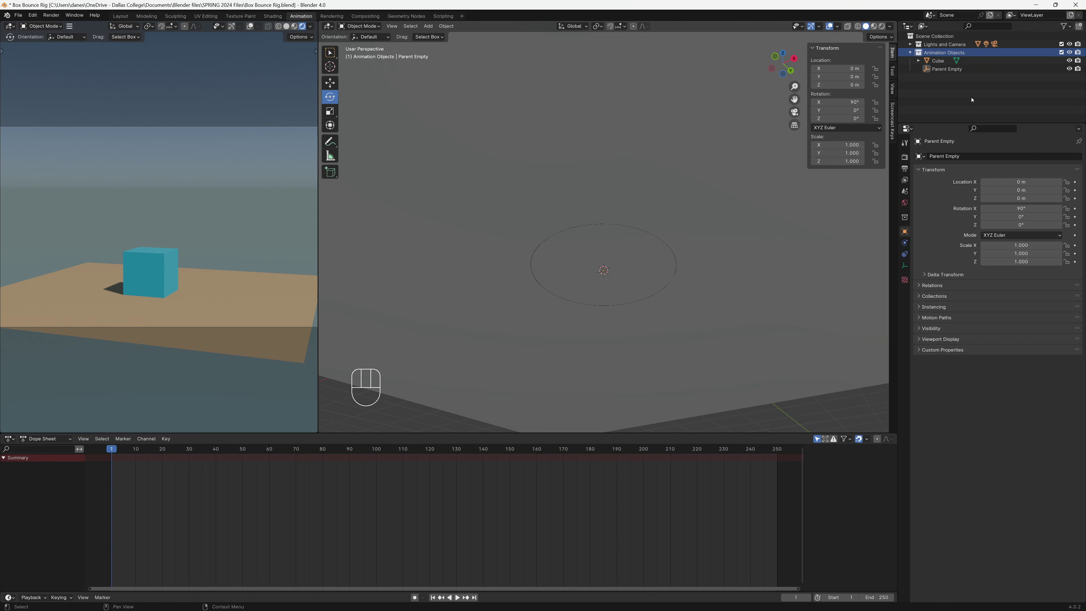
# Show the selectability restriction toggles beside the scene's collections and objects in the Outliner.
pyautogui.moveTo(630, 235); pyautogui.dragTo(601, 244, button='middle')
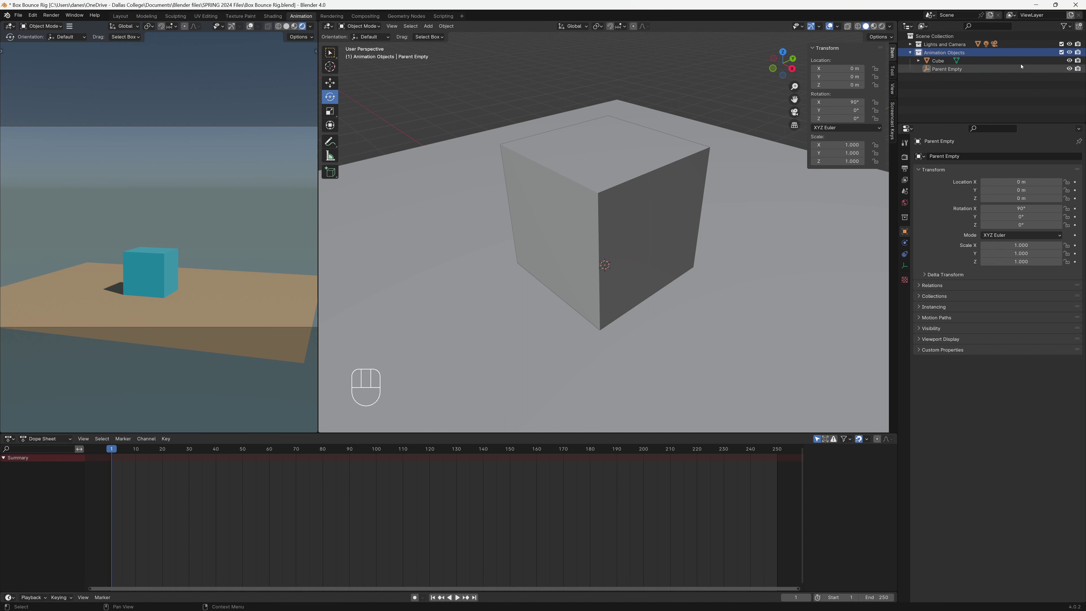
pyautogui.click(1066, 27)
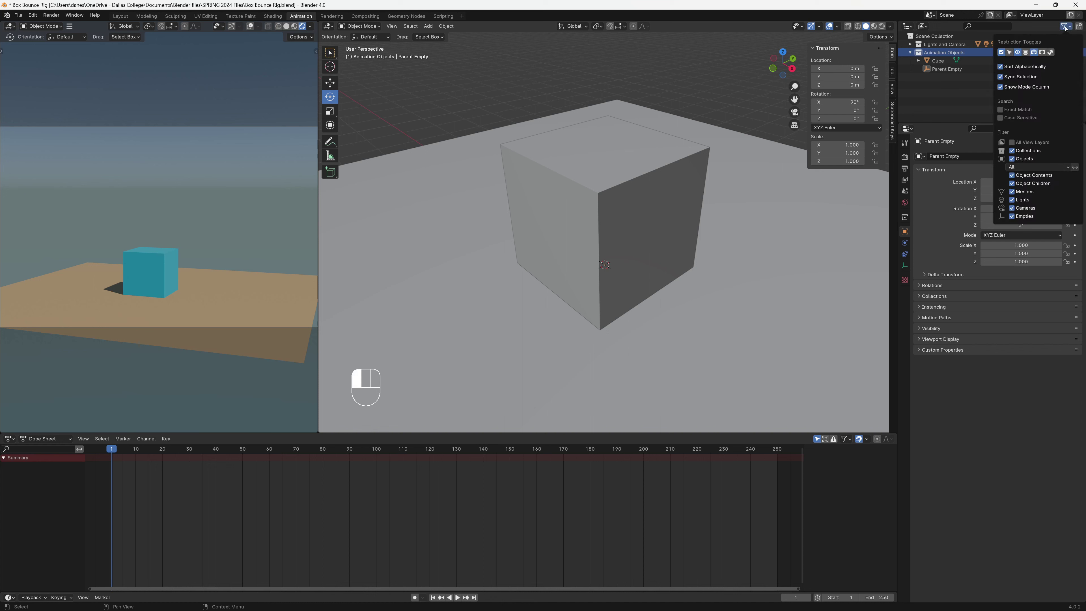
pyautogui.click(1025, 54)
pyautogui.click(1009, 53)
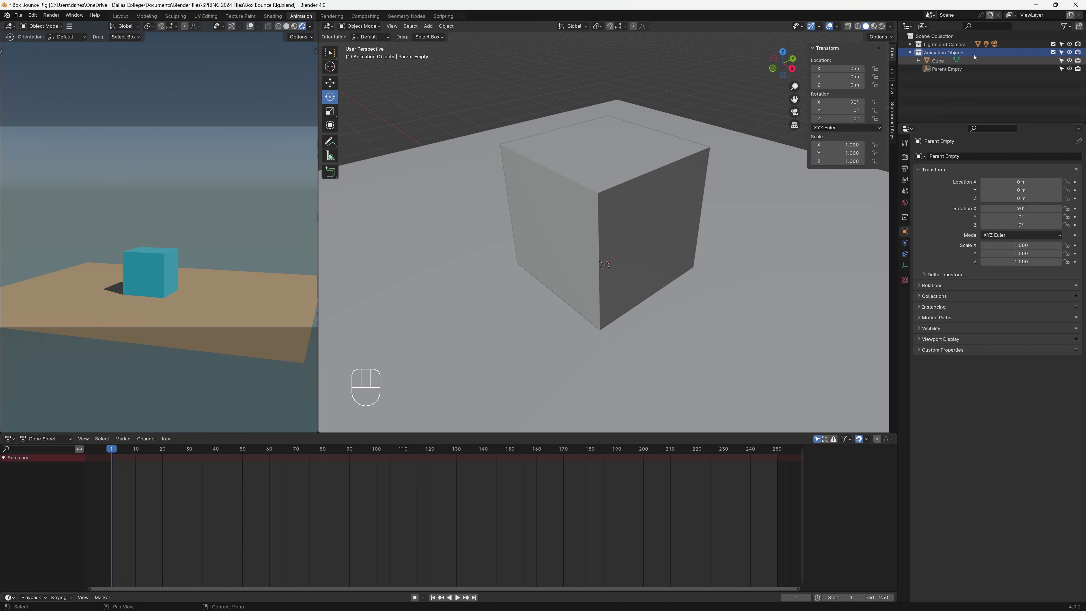
pyautogui.click(911, 45)
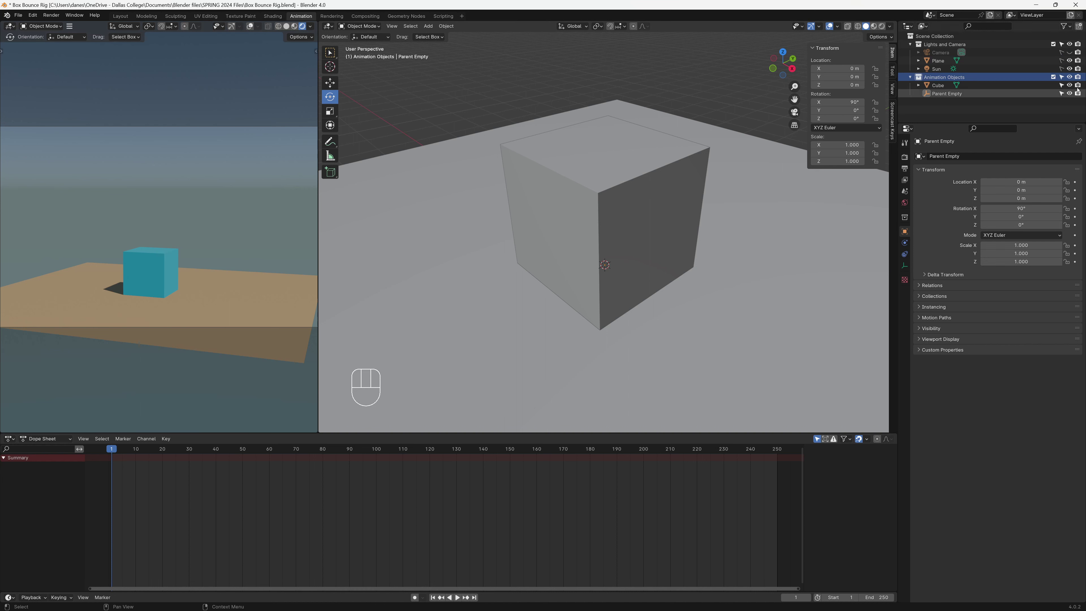
pyautogui.click(910, 44)
# Scale the Parent Empty circle up to about 2.31 so it surrounds the base of the cube.
pyautogui.click(641, 190)
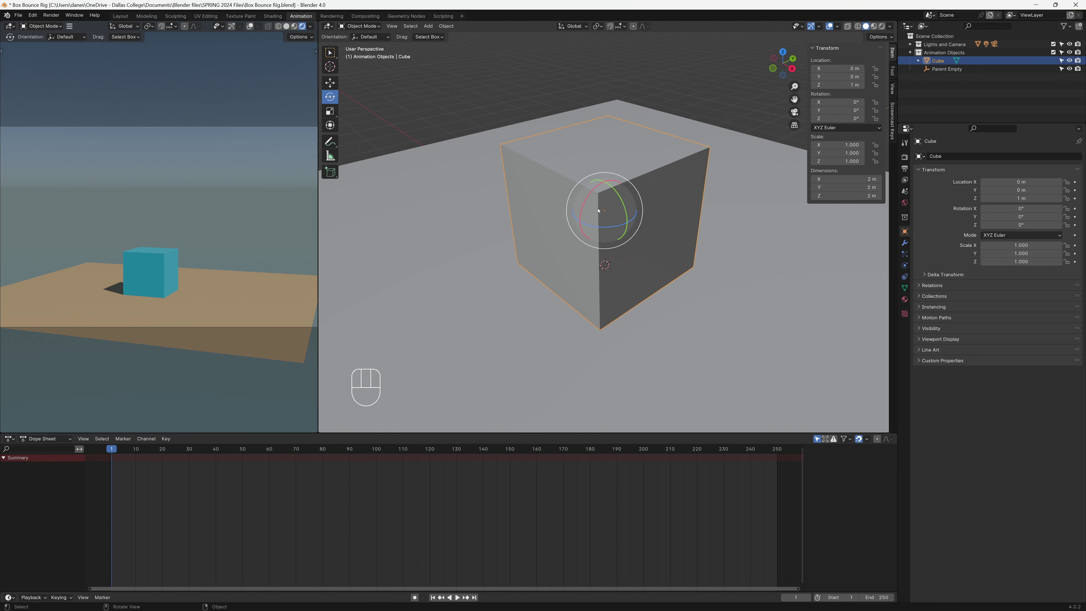
pyautogui.moveTo(607, 265); pyautogui.dragTo(603, 300, button='middle')
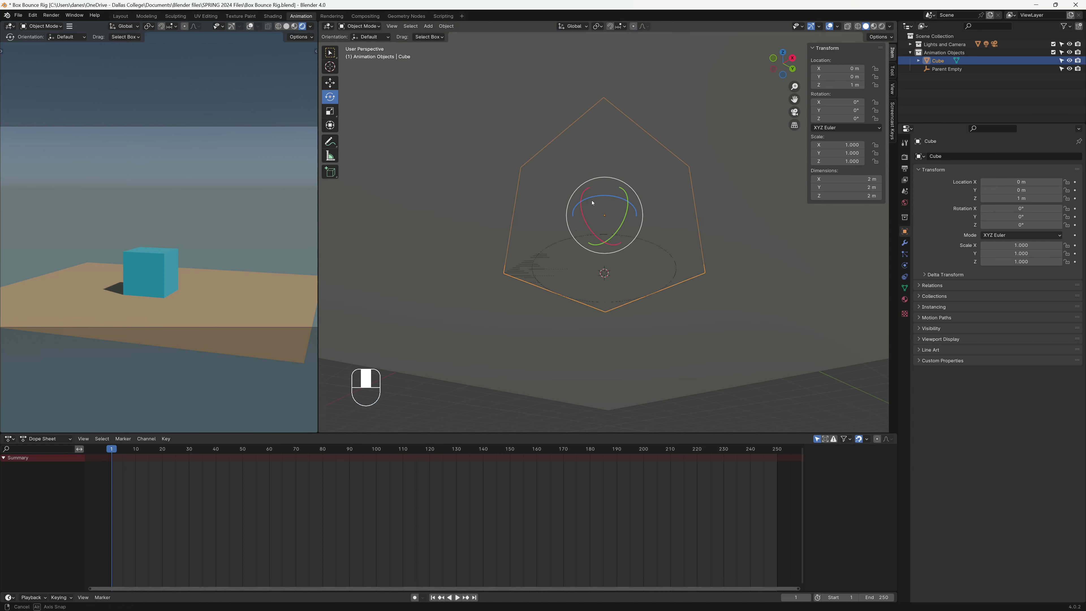
pyautogui.click(958, 70)
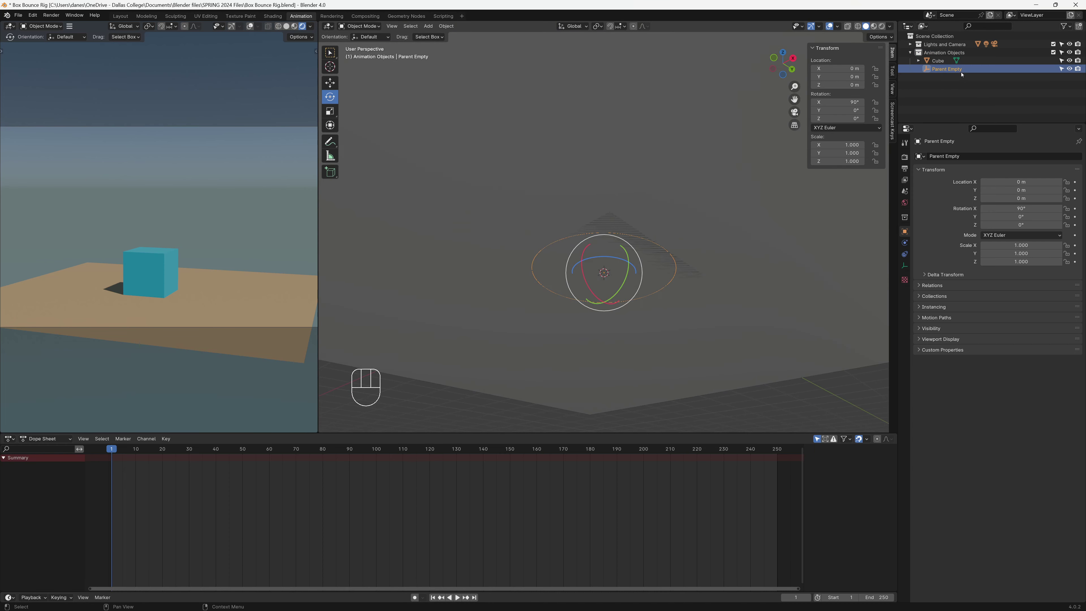
pyautogui.moveTo(628, 202); pyautogui.dragTo(601, 257, button='middle')
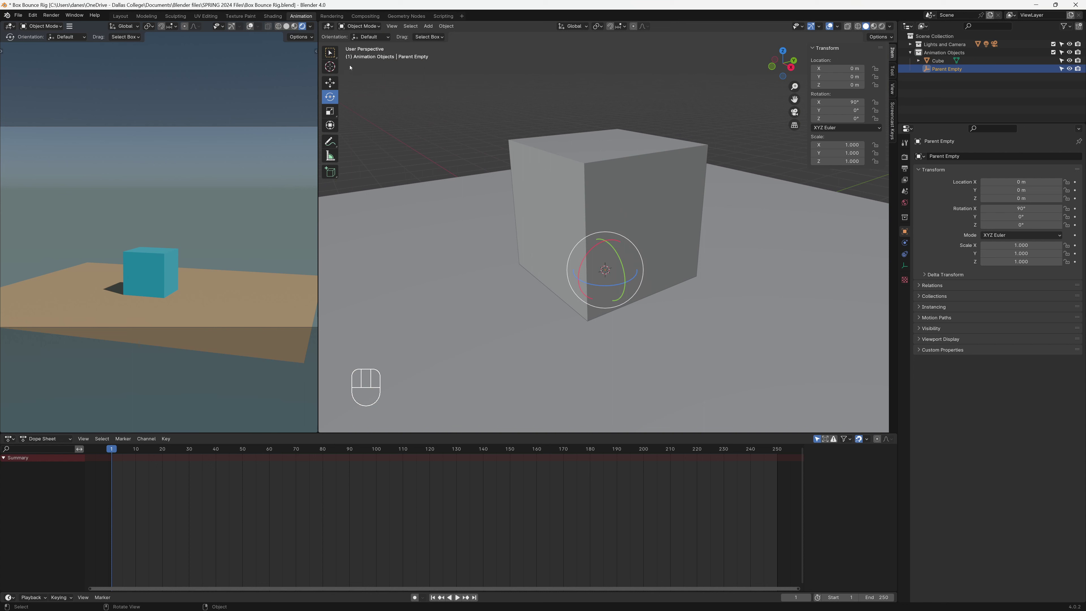
pyautogui.click(334, 54)
pyautogui.press('s')
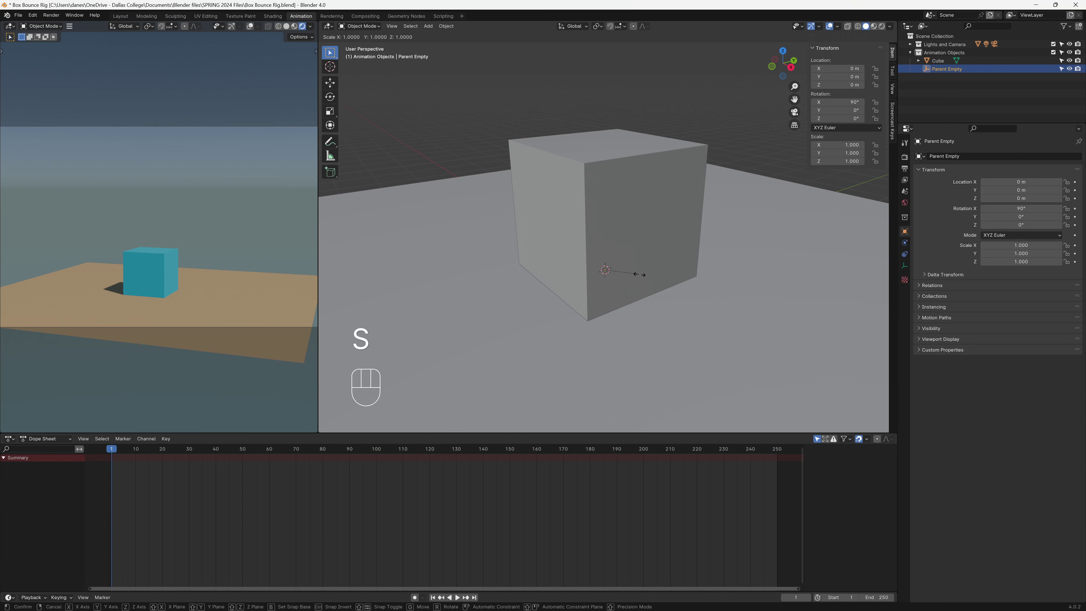
pyautogui.click(681, 290)
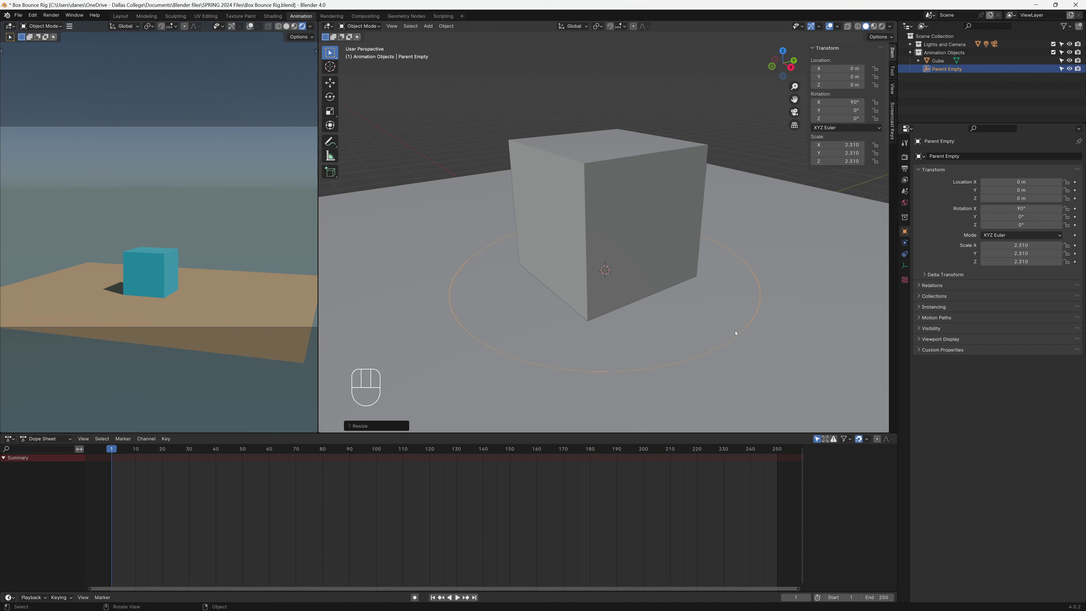
# Apply the scale of the Parent Empty circle.
pyautogui.click(683, 251)
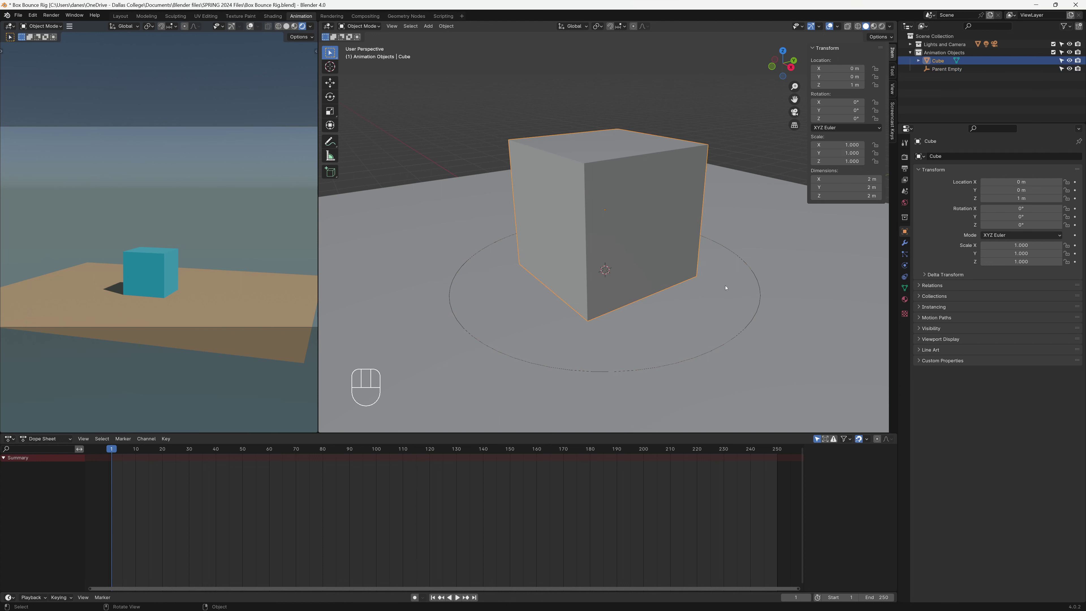
pyautogui.click(762, 305)
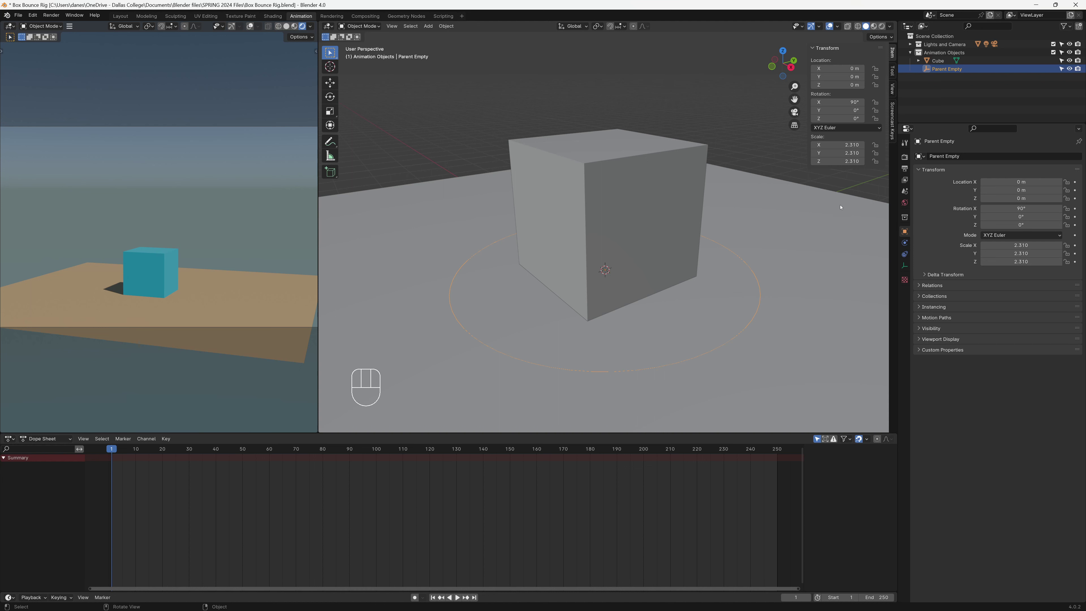
pyautogui.click(447, 26)
pyautogui.moveTo(451, 72)
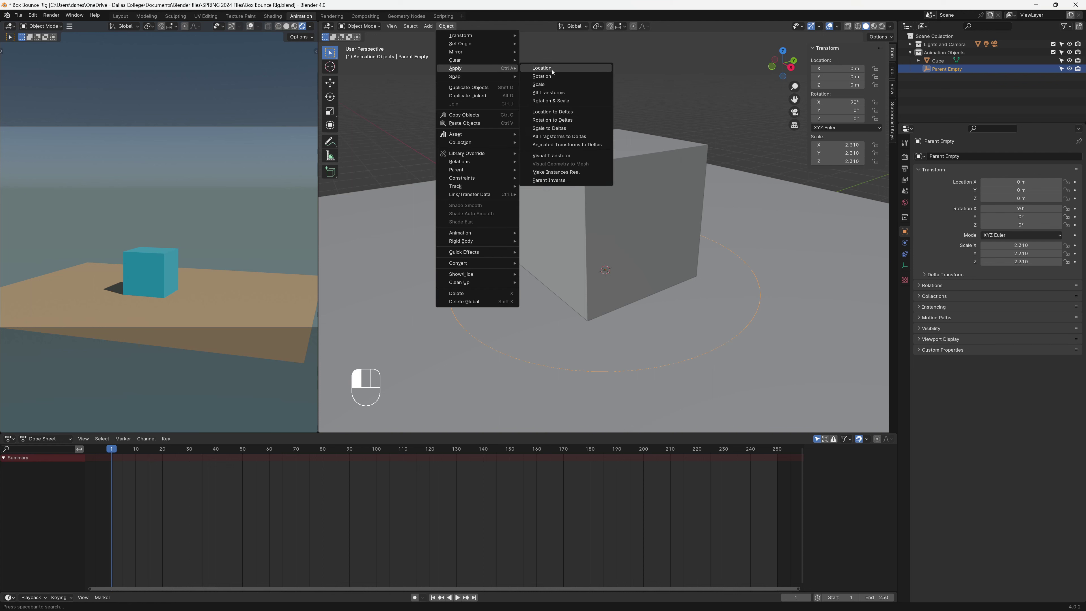
pyautogui.click(559, 87)
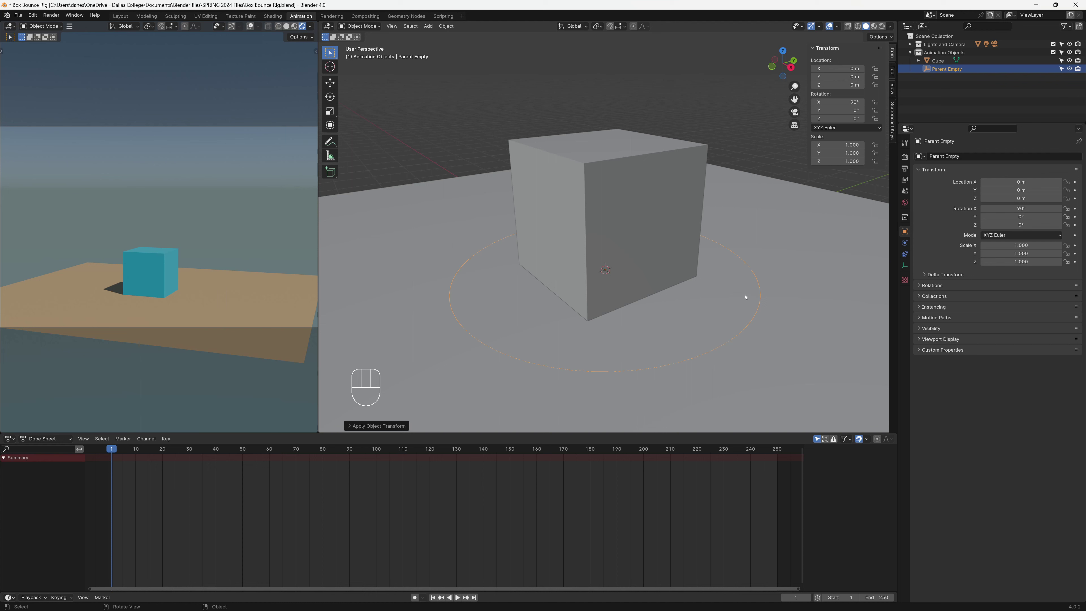
# Compare the pivot positions of the Parent Empty and the cube using the move, scale and rotate gizmos.
pyautogui.click(633, 201)
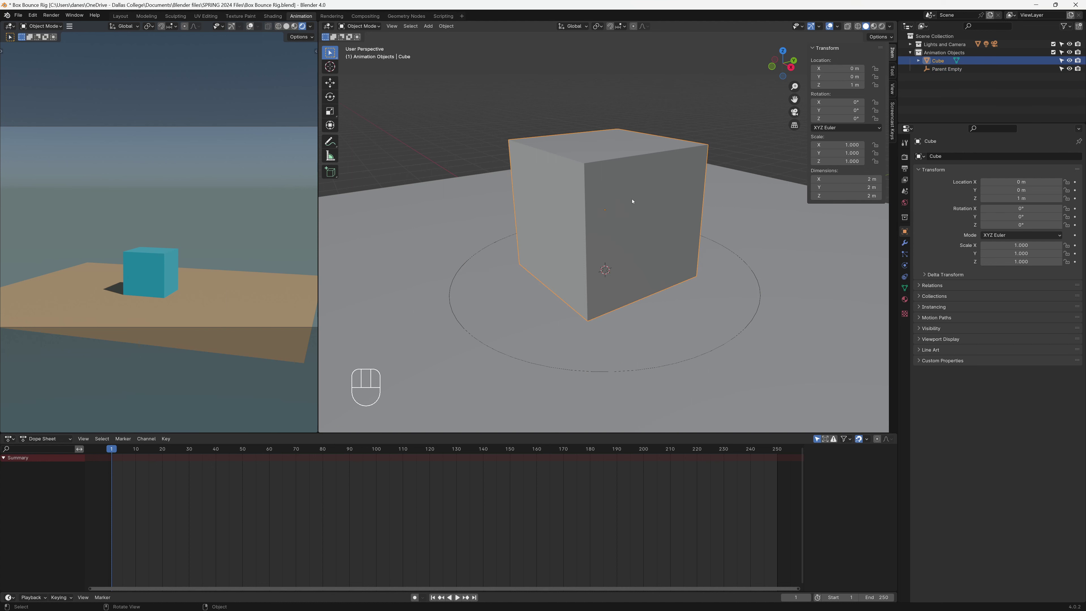
pyautogui.click(496, 241)
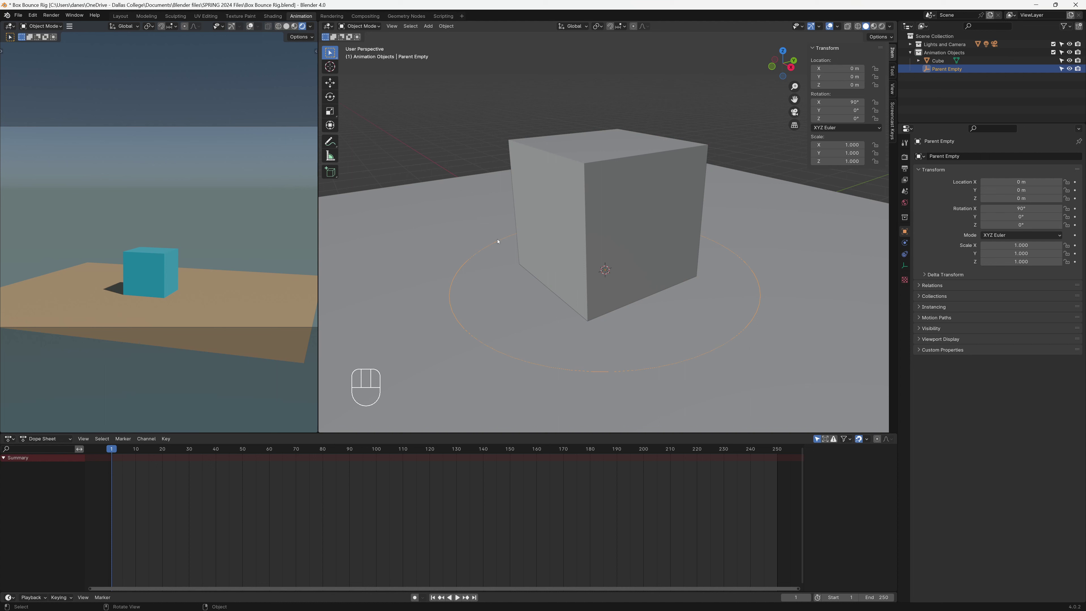
pyautogui.click(330, 82)
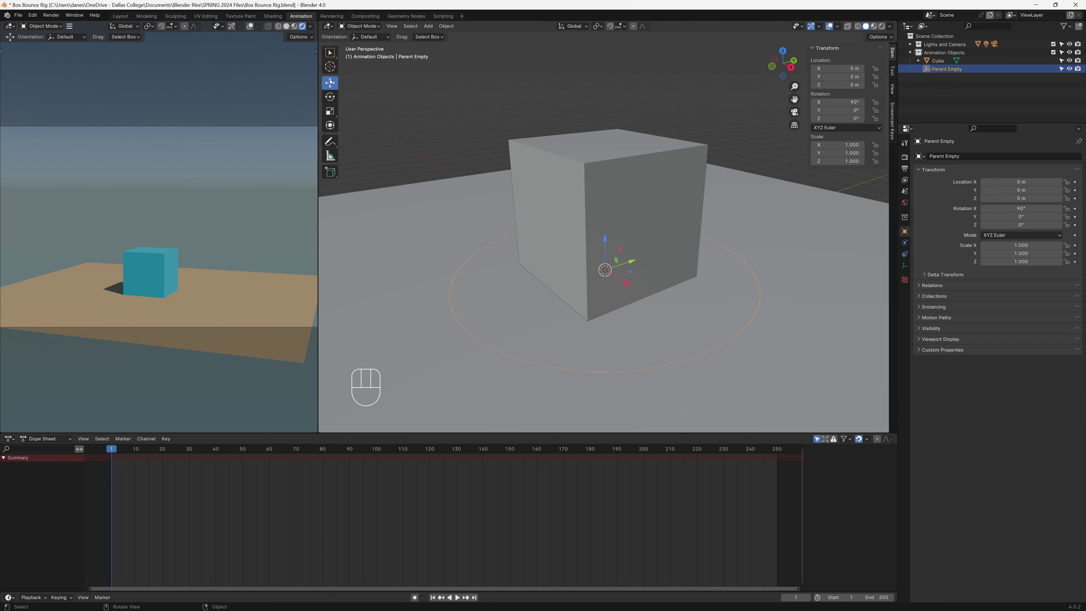
pyautogui.click(330, 112)
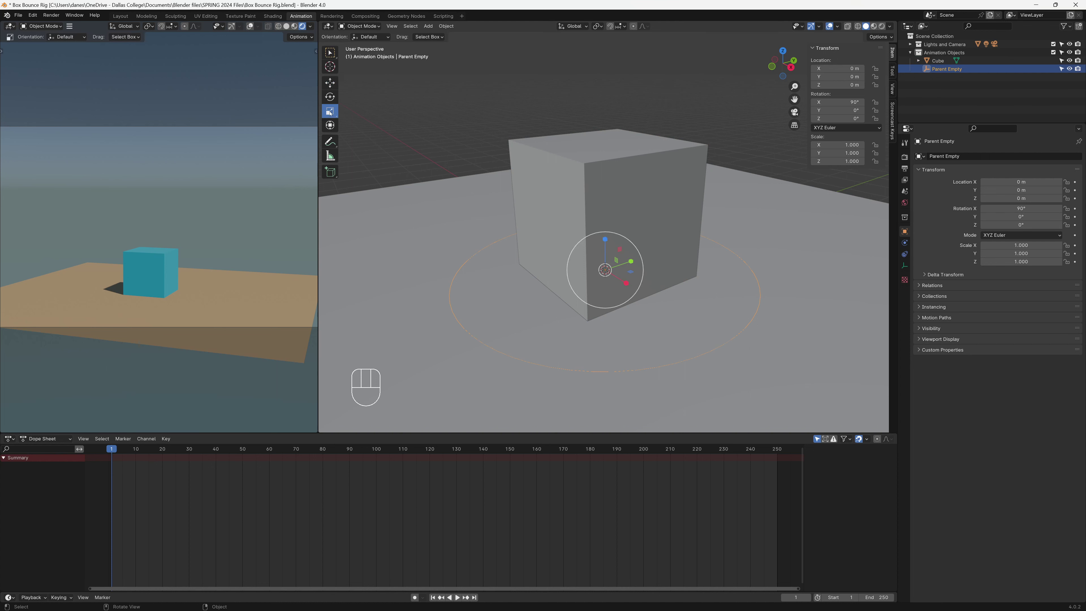
pyautogui.click(574, 188)
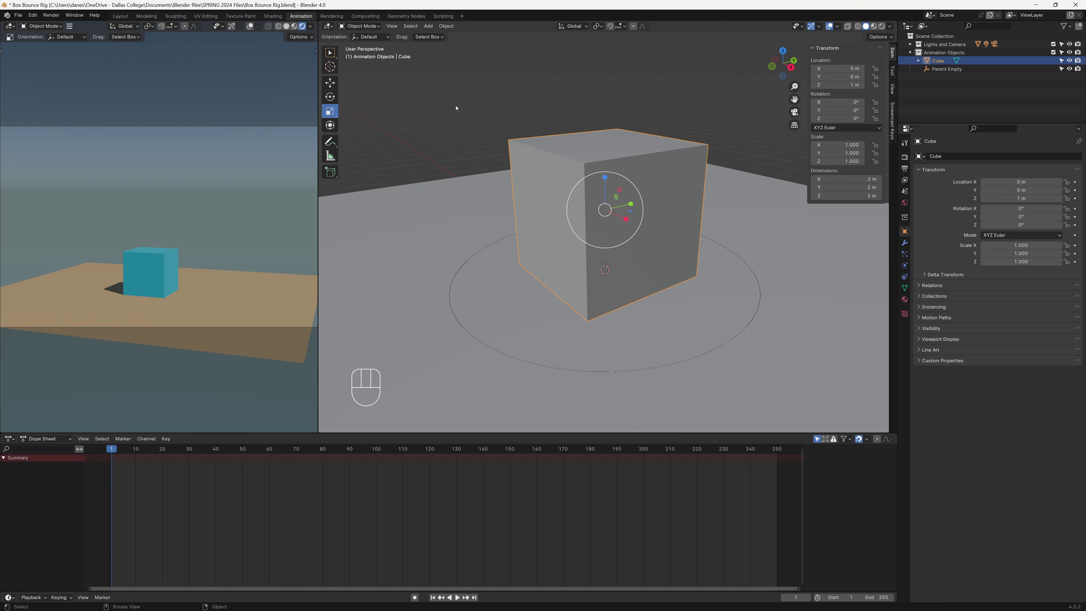
pyautogui.click(329, 96)
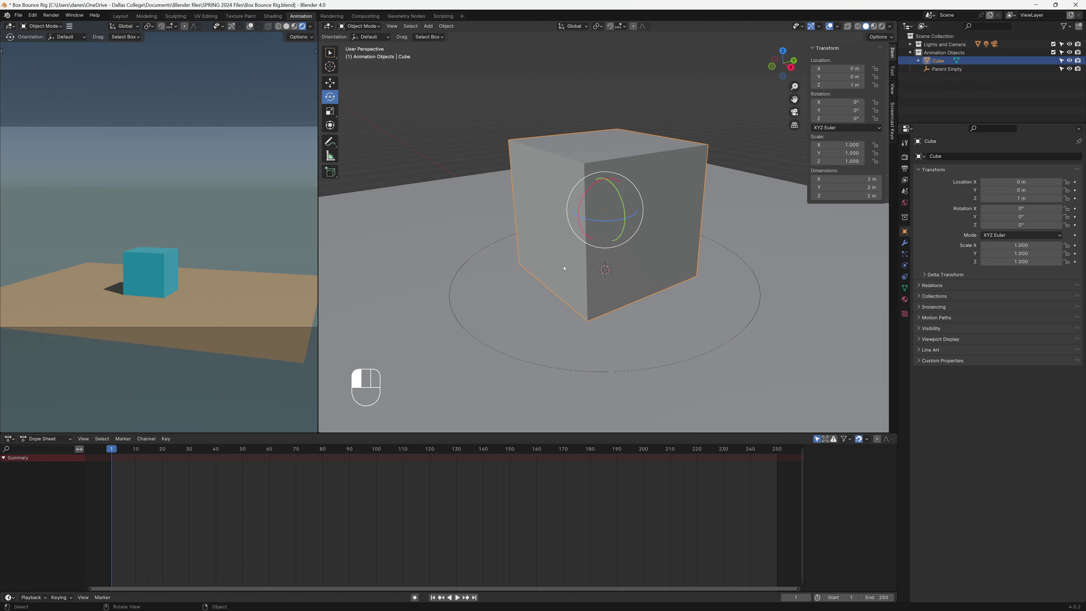
# Add a Maintain Volume object constraint to the Parent Empty and ready it for scaling with the Scale tool.
pyautogui.click(715, 354)
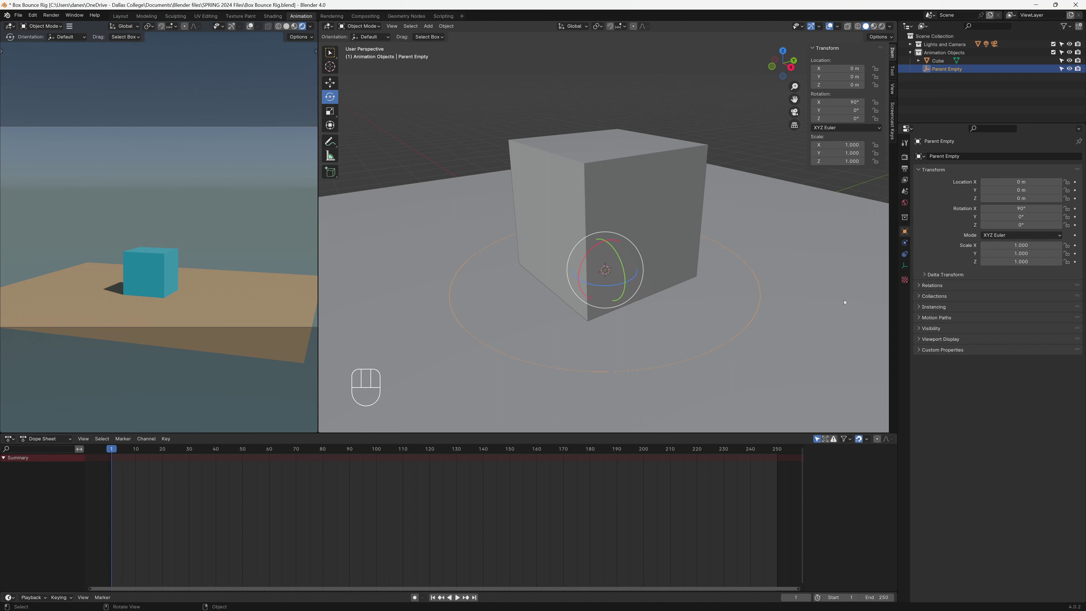
pyautogui.click(905, 254)
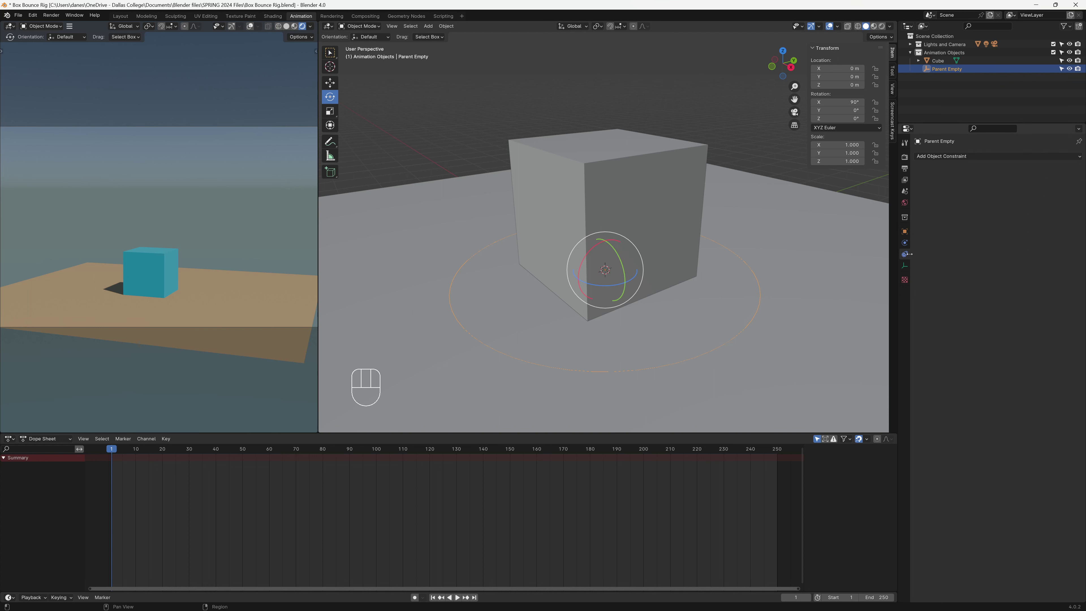
pyautogui.click(987, 156)
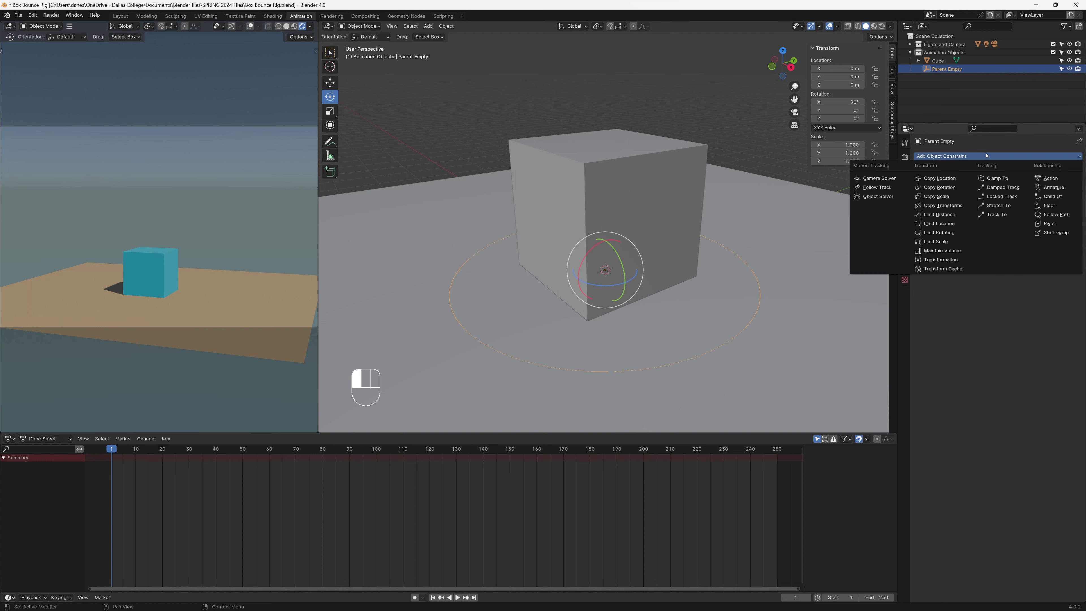
pyautogui.click(956, 251)
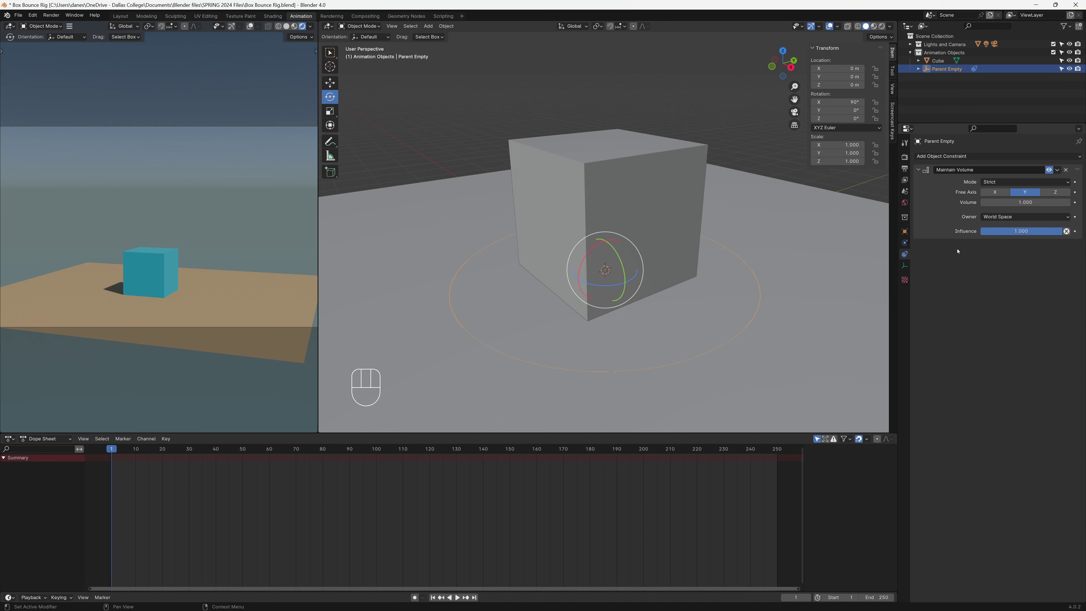
pyautogui.click(330, 112)
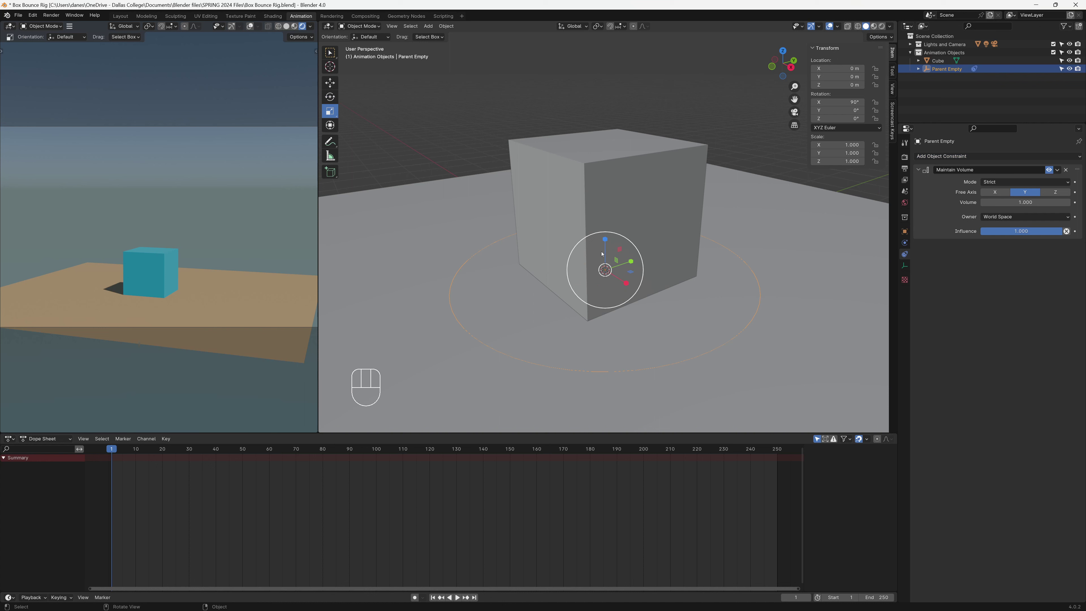
pyautogui.moveTo(605, 242)
pyautogui.mouseDown()
pyautogui.moveTo(604, 252)
pyautogui.moveTo(605, 242)
pyautogui.mouseUp()
# Parent the cube to the Parent Empty using the Object option, with the empty as the active object.
pyautogui.click(596, 179)
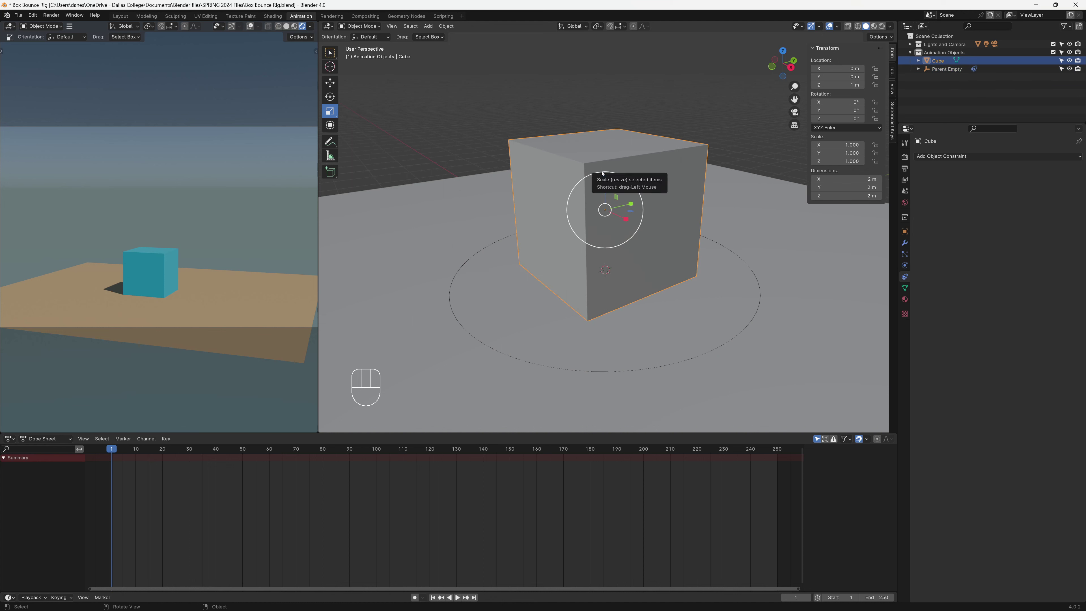
pyautogui.keyDown('shift'); pyautogui.click(494, 243); pyautogui.keyUp('shift')
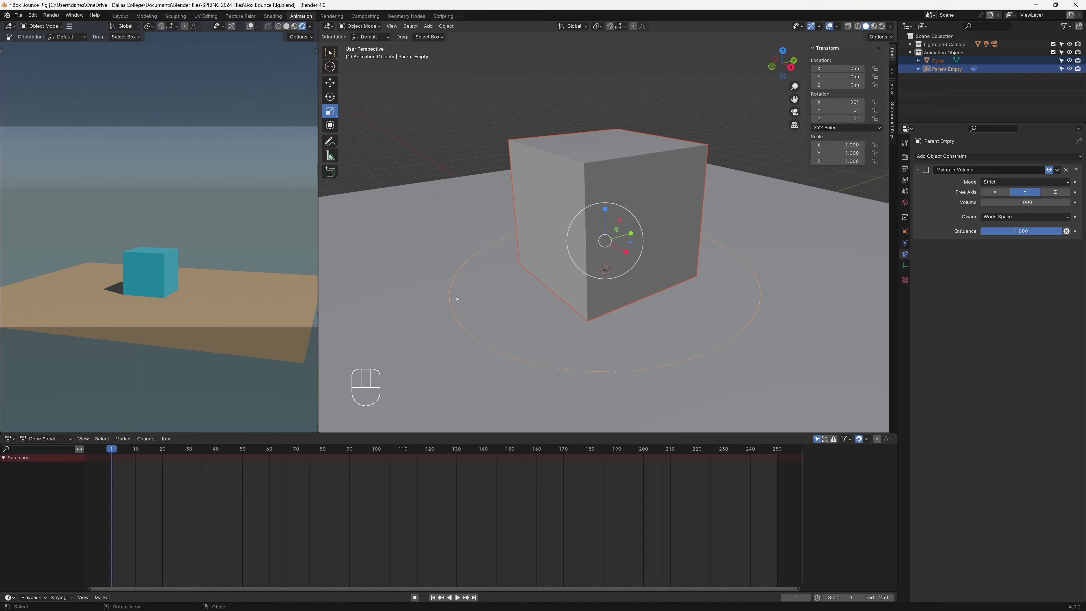
pyautogui.press('ctrl')
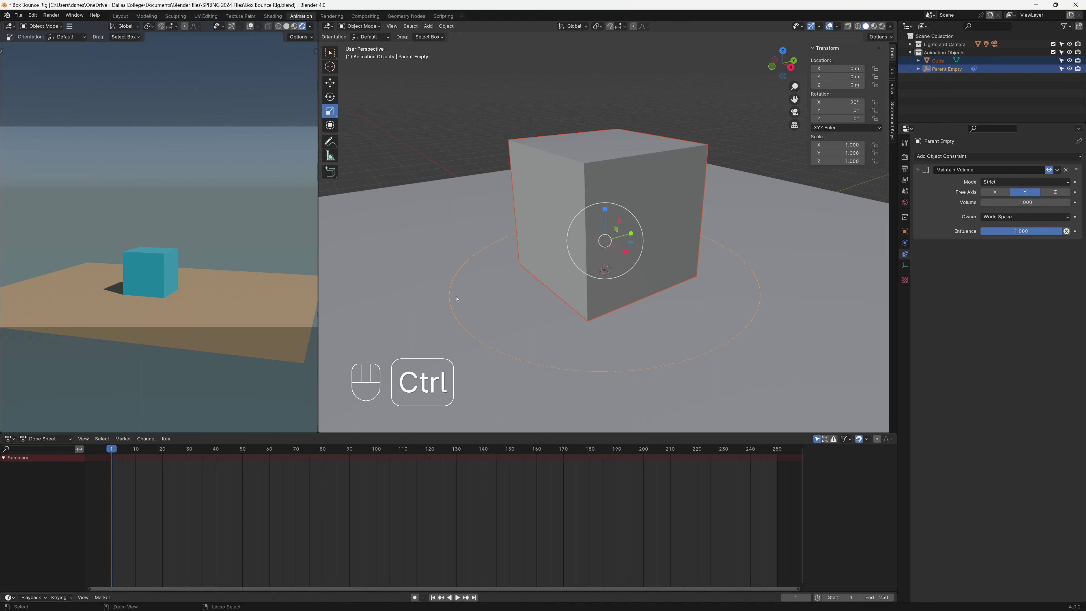
pyautogui.hotkey('ctrl', 'p')
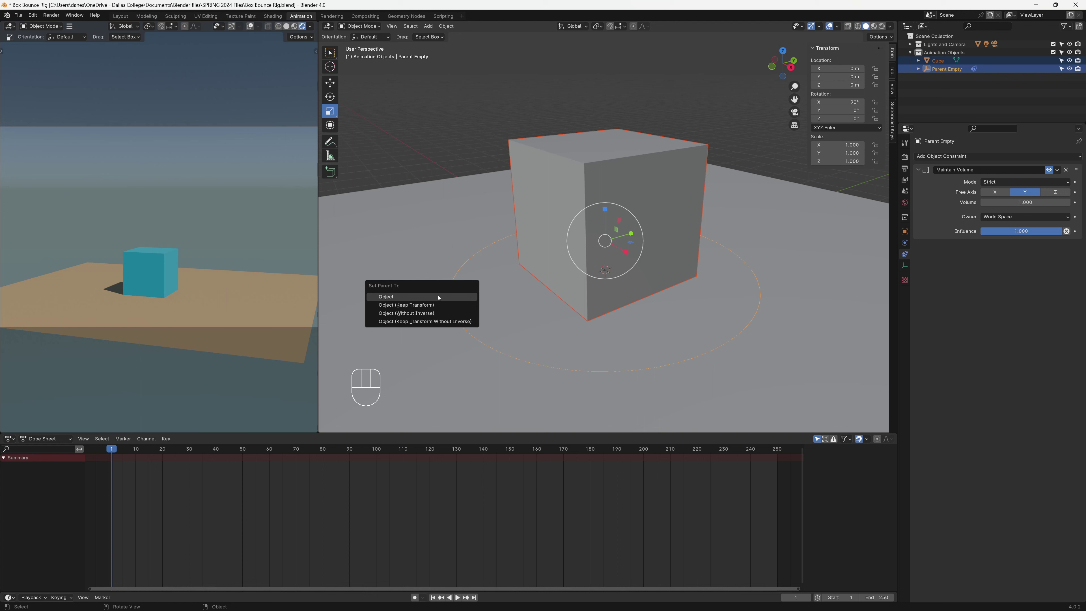
pyautogui.click(419, 299)
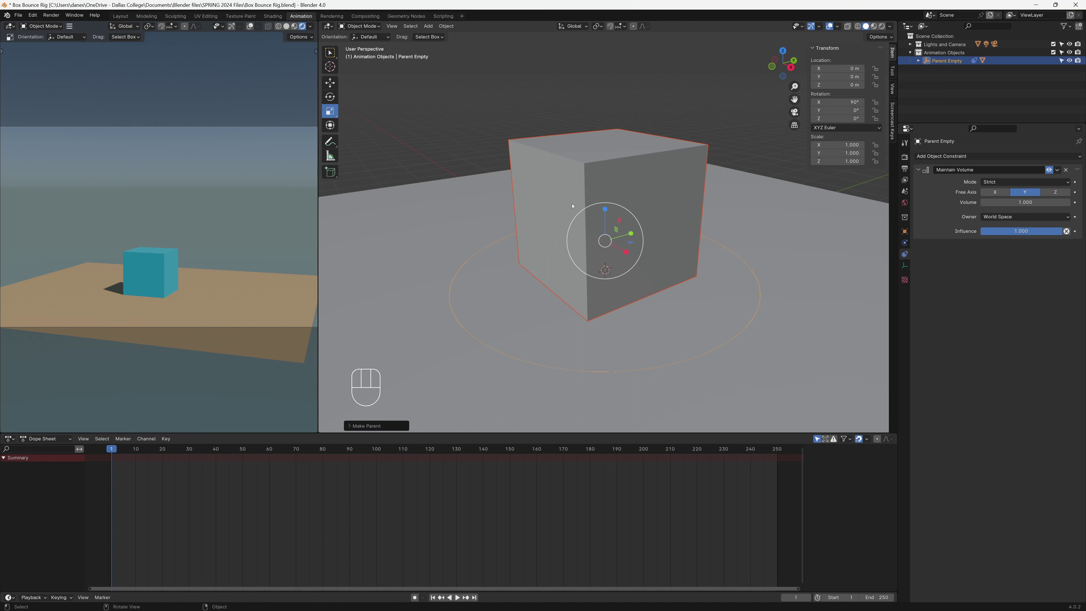
# Repeat the Object parenting with the cube selected first and the Parent Empty selected last.
pyautogui.click(548, 225)
pyautogui.press('shift')
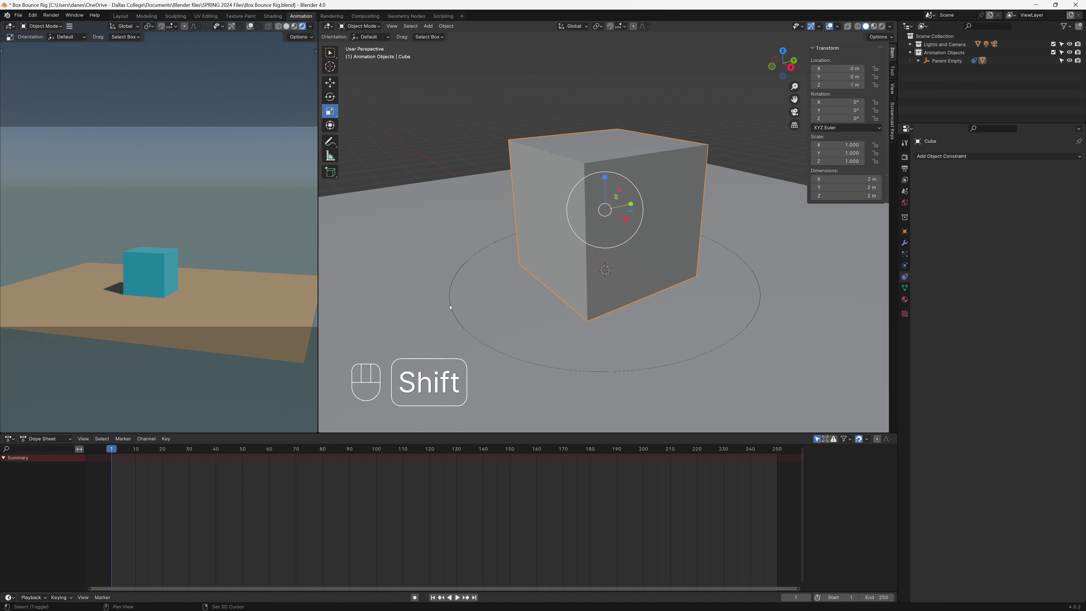
pyautogui.keyDown('shift'); pyautogui.click(450, 307); pyautogui.keyUp('shift')
pyautogui.hotkey('ctrl', 'p')
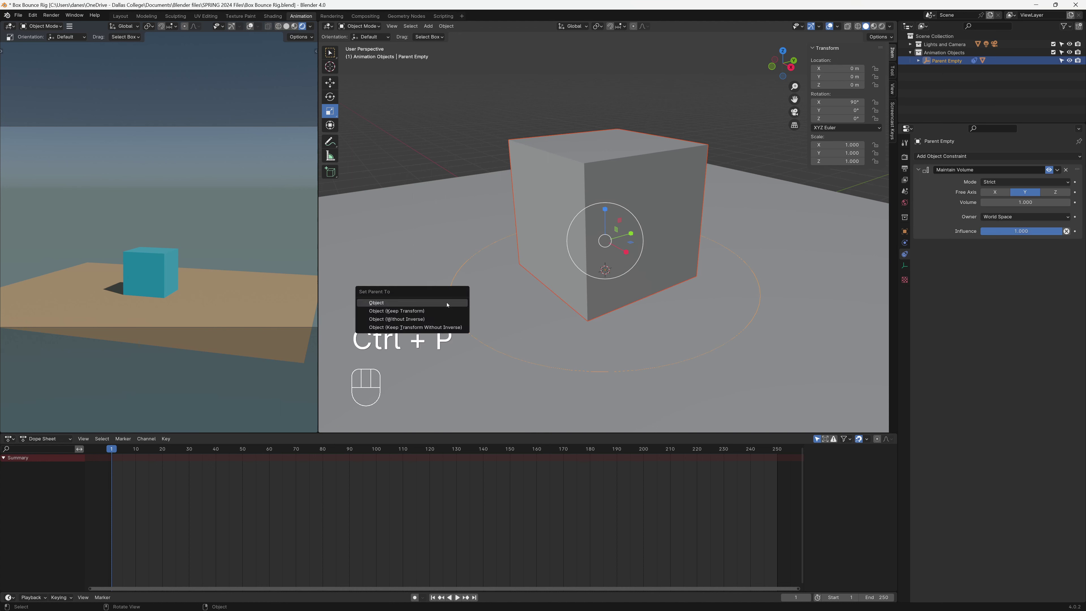
pyautogui.click(447, 303)
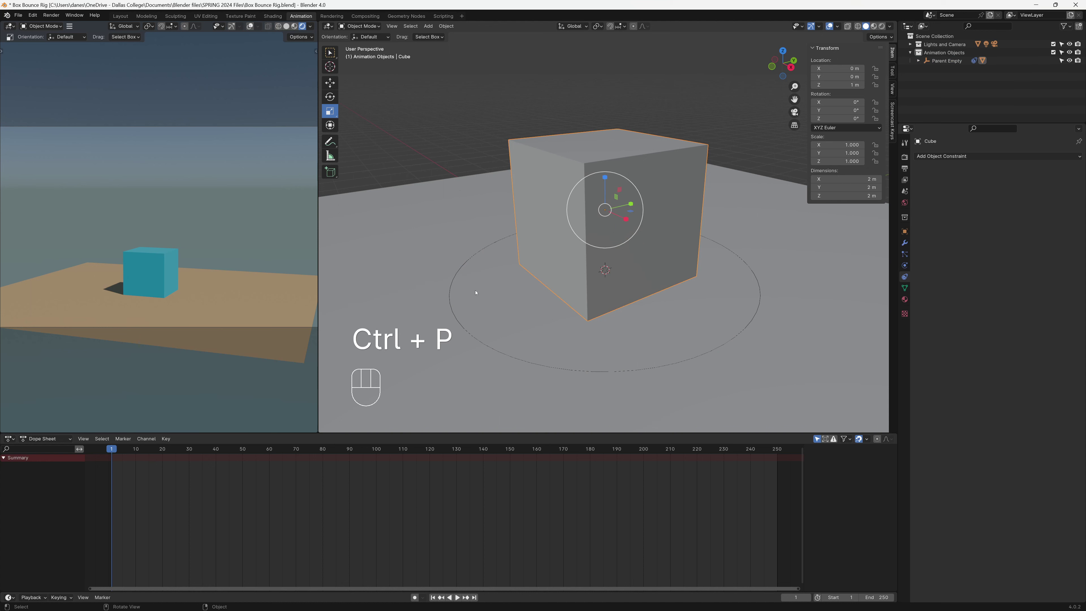
# Try moving the Parent Empty vertically and horizontally to test the cube's parenting, cancelling each move.
pyautogui.click(454, 290)
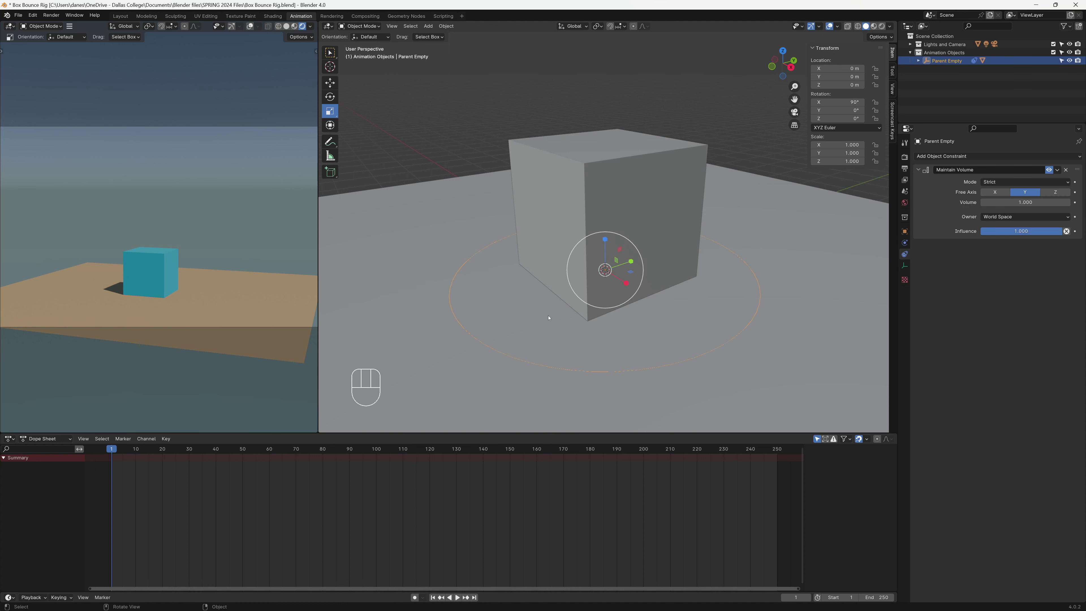
pyautogui.click(330, 83)
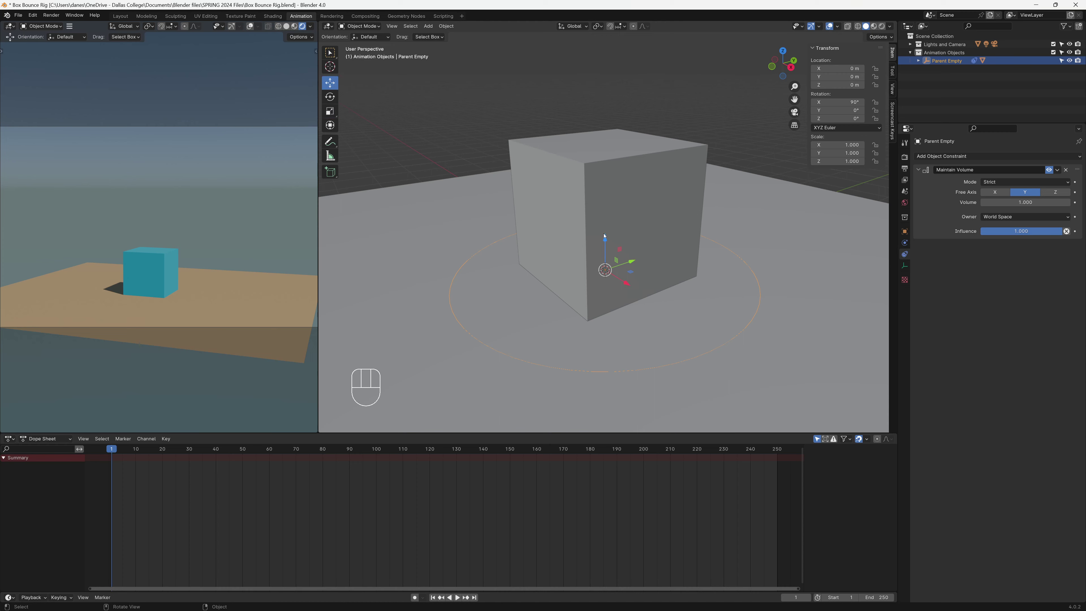
pyautogui.moveTo(607, 241); pyautogui.dragTo(604, 179)
pyautogui.rightClick(601, 196)
pyautogui.moveTo(629, 266); pyautogui.dragTo(627, 240)
pyautogui.rightClick(626, 240)
pyautogui.click(330, 111)
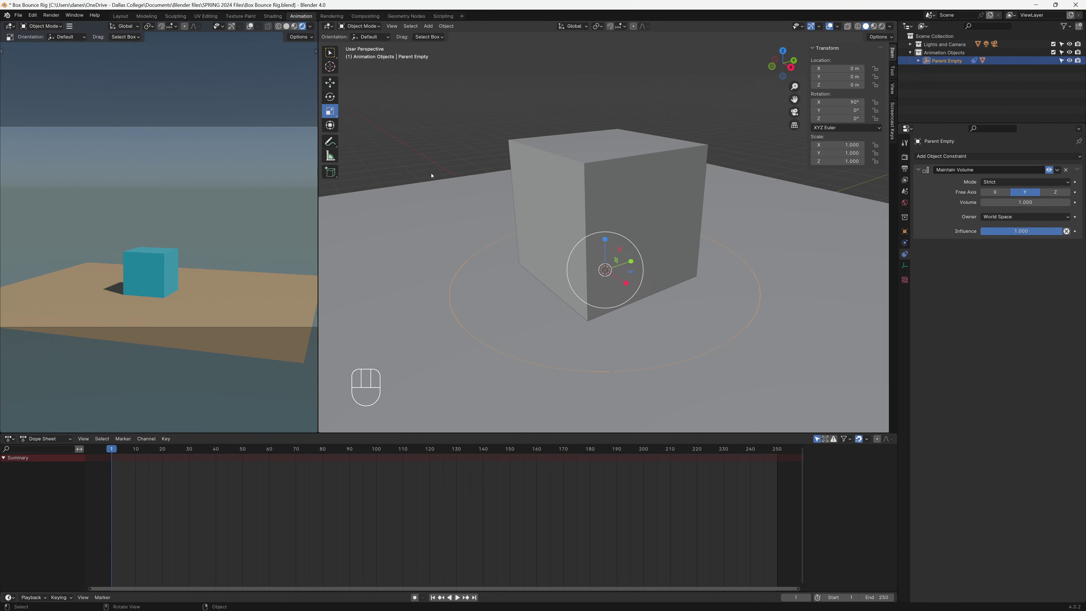
pyautogui.press('g')
pyautogui.rightClick(351, 121)
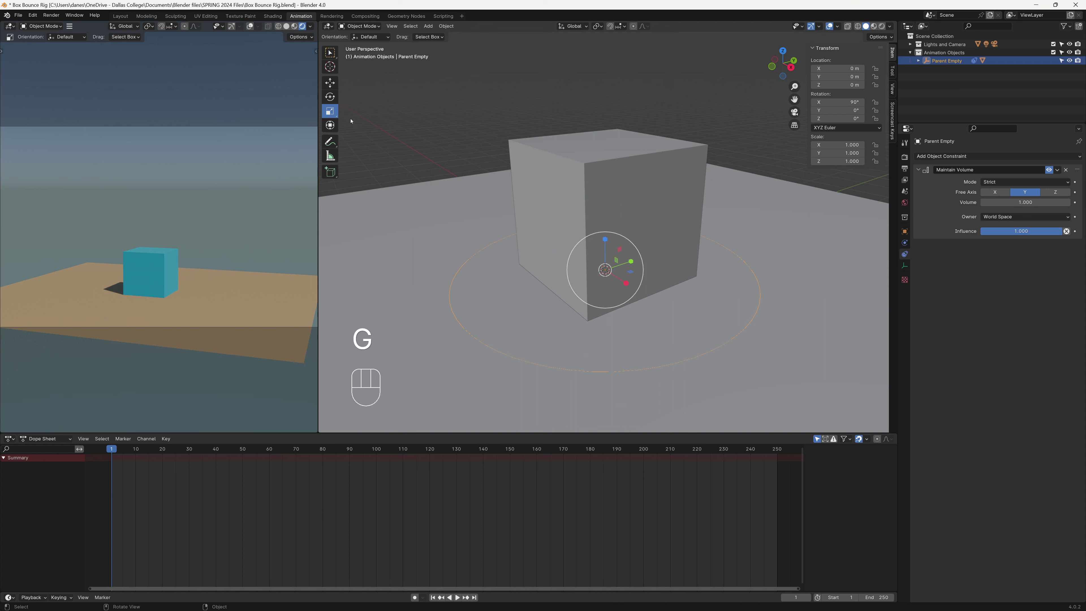
# Try rotating the Parent Empty to test how the parented cube responds, and cancel the rotation.
pyautogui.click(330, 97)
pyautogui.moveTo(597, 244); pyautogui.dragTo(556, 239)
pyautogui.rightClick(556, 239)
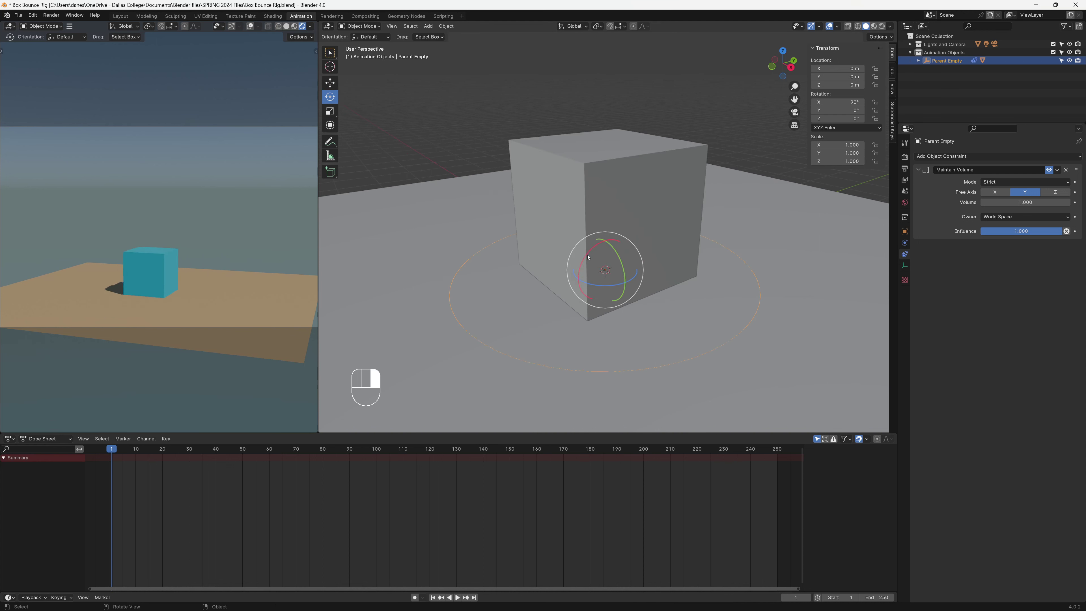
# Try scaling the Parent Empty along its axes to test the cube's squash and stretch, cancelling each attempt.
pyautogui.click(330, 112)
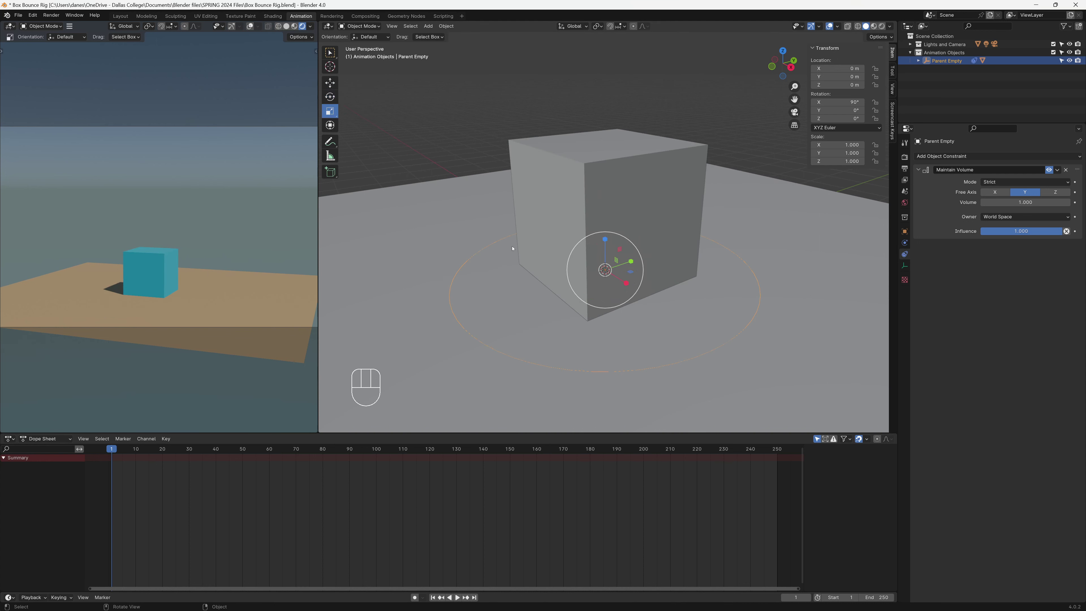
pyautogui.moveTo(616, 240); pyautogui.dragTo(611, 291)
pyautogui.rightClick(609, 263)
pyautogui.rightClick(612, 290)
pyautogui.moveTo(606, 242)
pyautogui.mouseDown()
pyautogui.moveTo(605, 267)
pyautogui.moveTo(604, 228)
pyautogui.moveTo(599, 245)
pyautogui.mouseUp()
pyautogui.rightClick(599, 245)
pyautogui.moveTo(606, 239)
pyautogui.mouseDown()
pyautogui.moveTo(605, 263)
pyautogui.moveTo(606, 225)
pyautogui.moveTo(606, 266)
pyautogui.moveTo(608, 244)
pyautogui.moveTo(611, 253)
pyautogui.mouseUp()
pyautogui.rightClick(612, 254)
# Try rotating the cube by itself about its own centre pivot, and cancel the rotation.
pyautogui.click(686, 235)
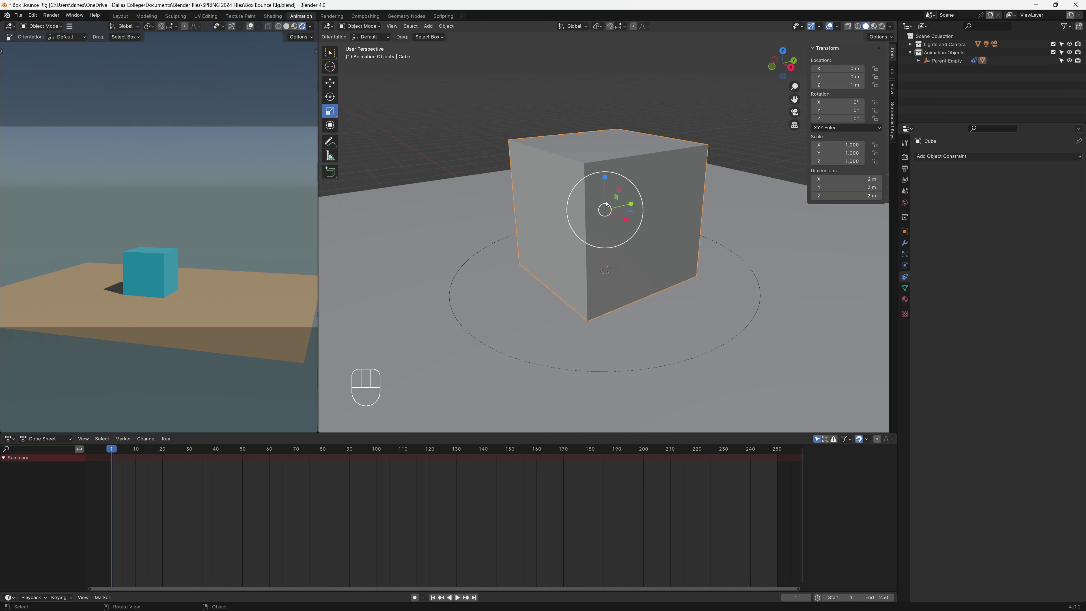
pyautogui.hotkey('shift', 'space')
pyautogui.press('r')
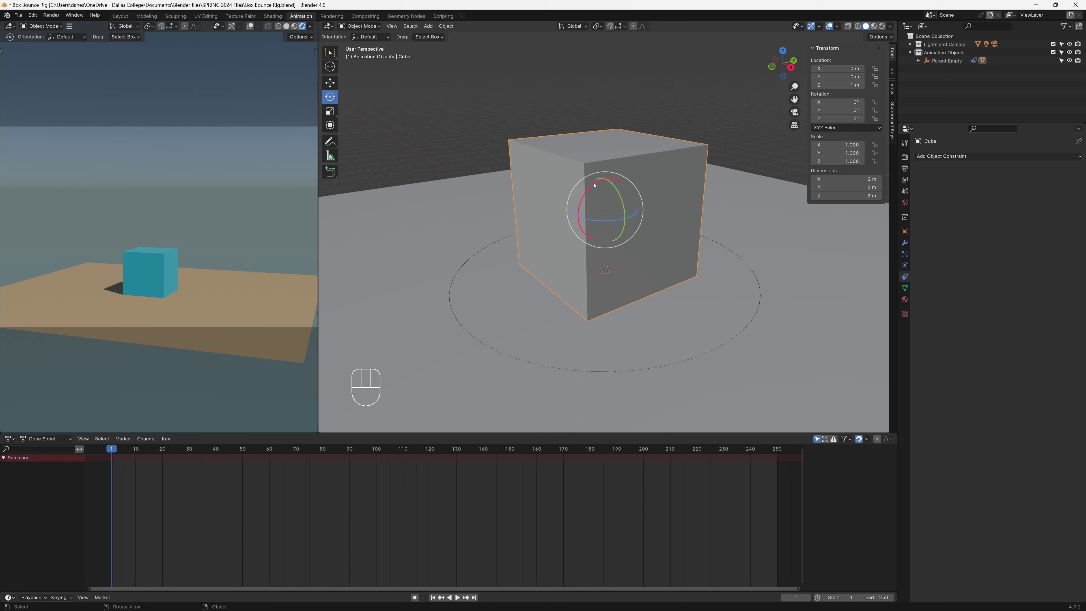
pyautogui.moveTo(591, 182)
pyautogui.mouseDown()
pyautogui.moveTo(565, 230)
pyautogui.moveTo(633, 216)
pyautogui.moveTo(576, 181)
pyautogui.mouseUp()
pyautogui.rightClick(576, 181)
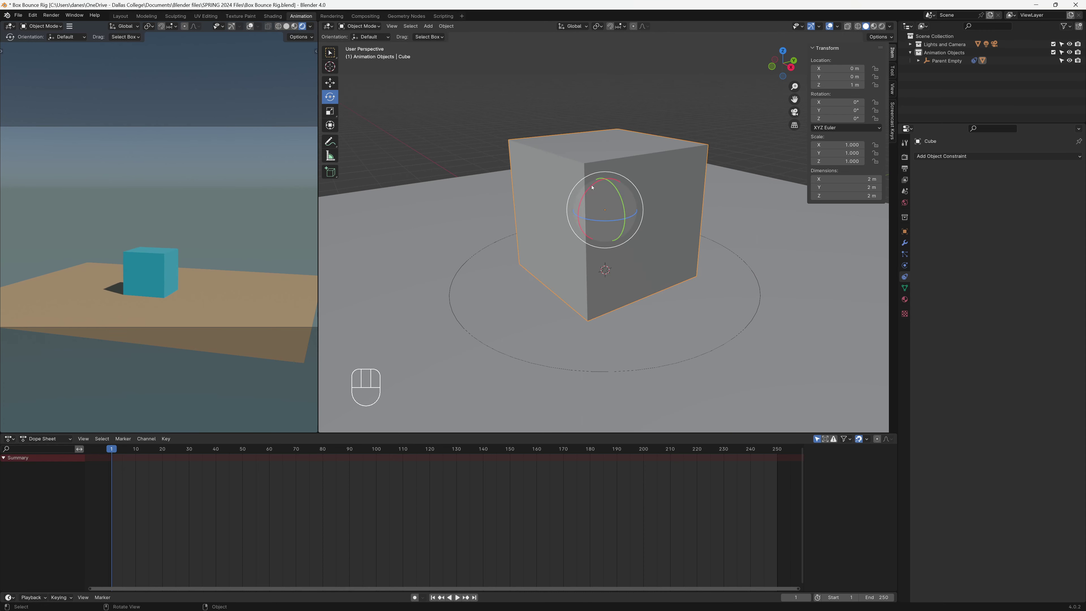
# Select the Parent Empty, set the scene's end frame to 24 and fit the Dope Sheet to that frame range.
pyautogui.click(700, 356)
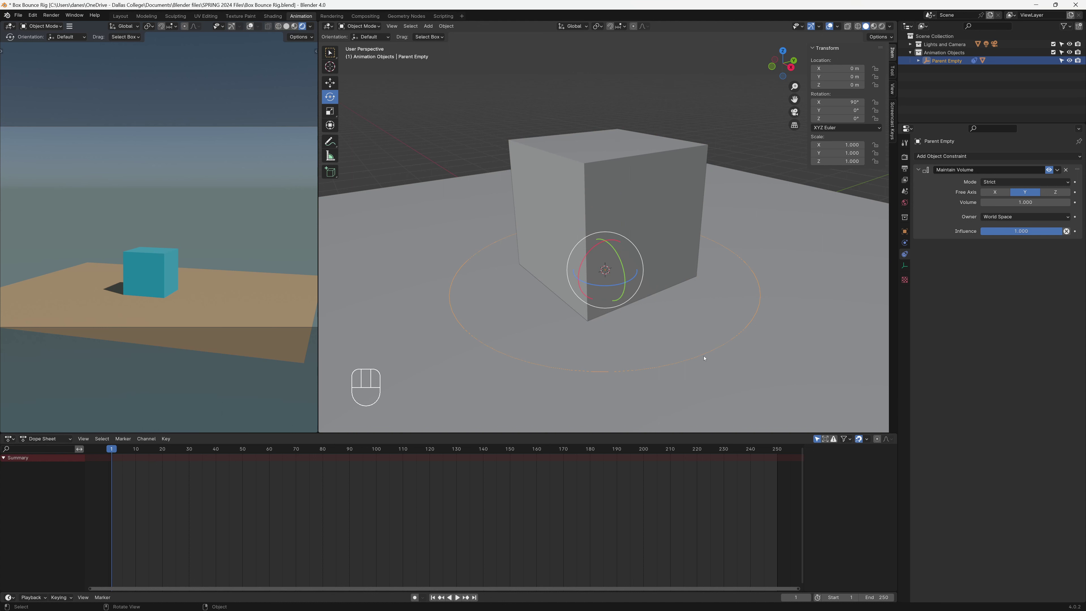
pyautogui.press('KP_1')
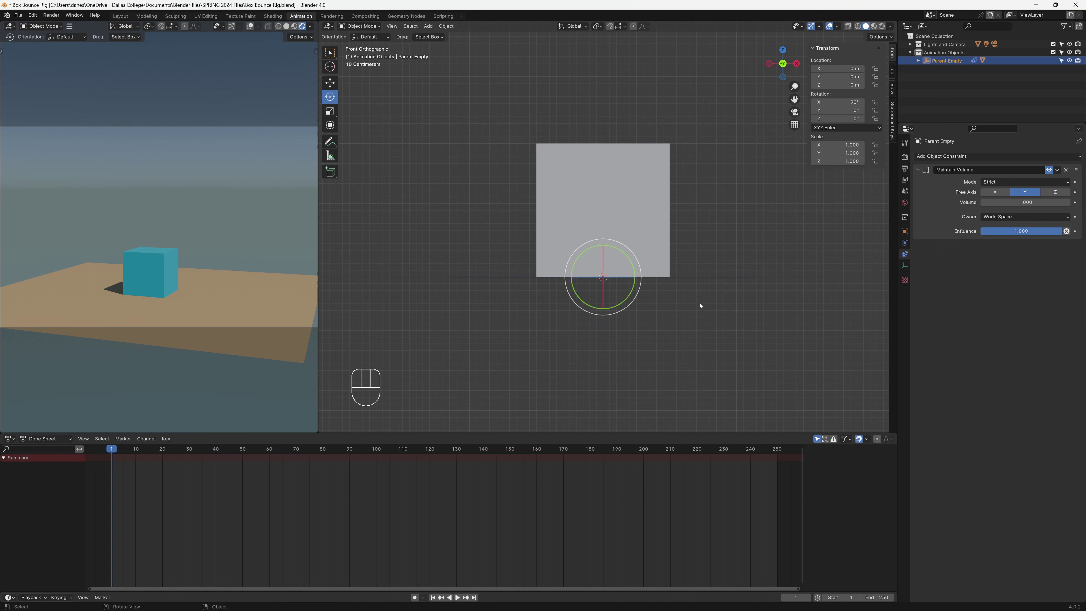
pyautogui.click(885, 597)
pyautogui.write('2')
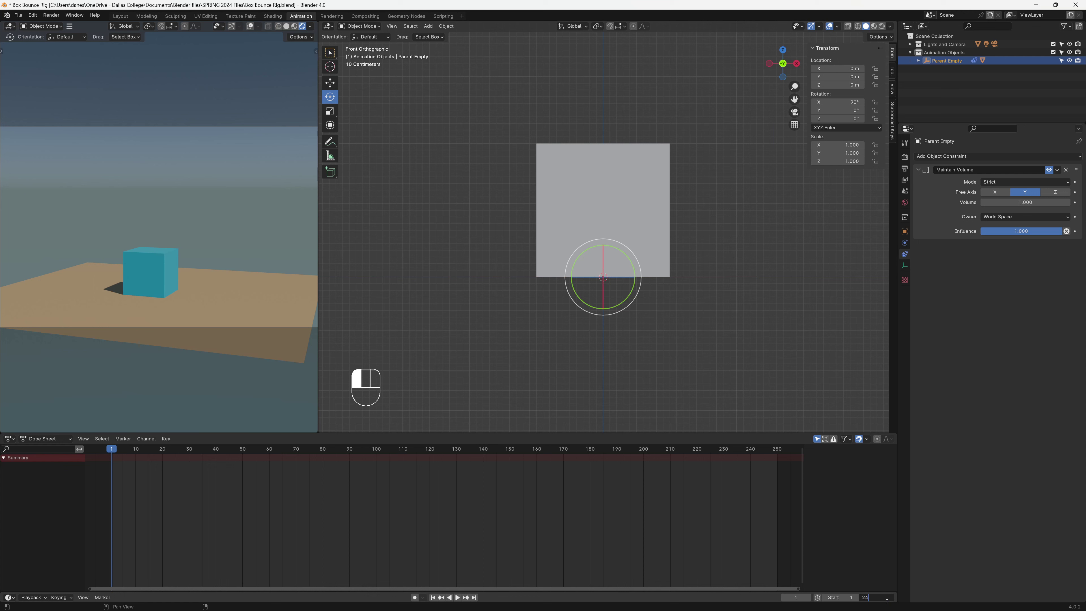
pyautogui.write('4')
pyautogui.press('Return')
pyautogui.press('`')
pyautogui.click(69, 503)
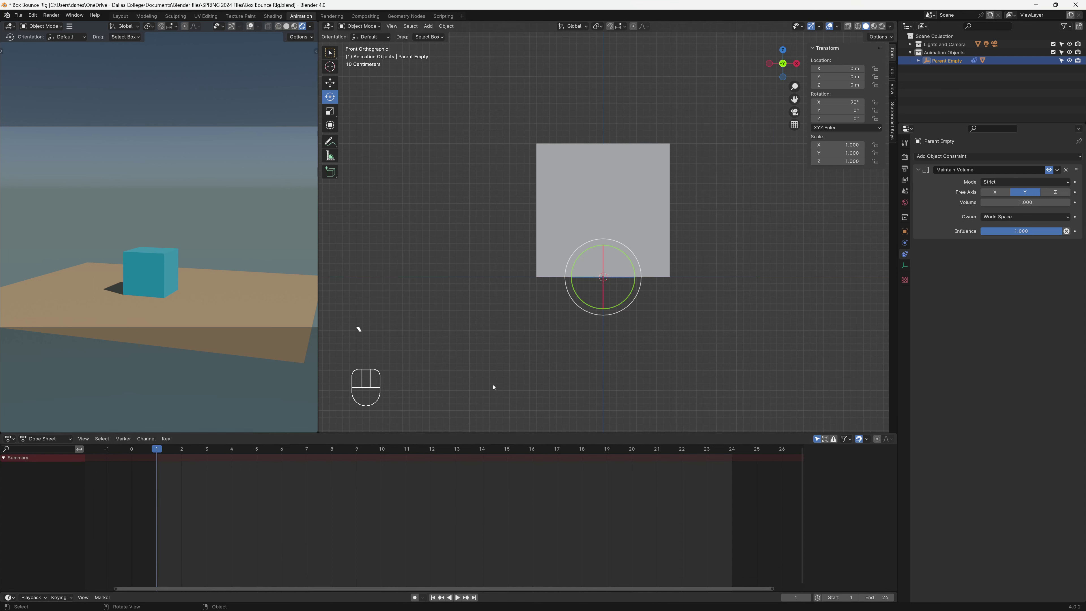
# Raise the Parent Empty with the Move tool and set its Z location to exactly 5 m.
pyautogui.click(326, 83)
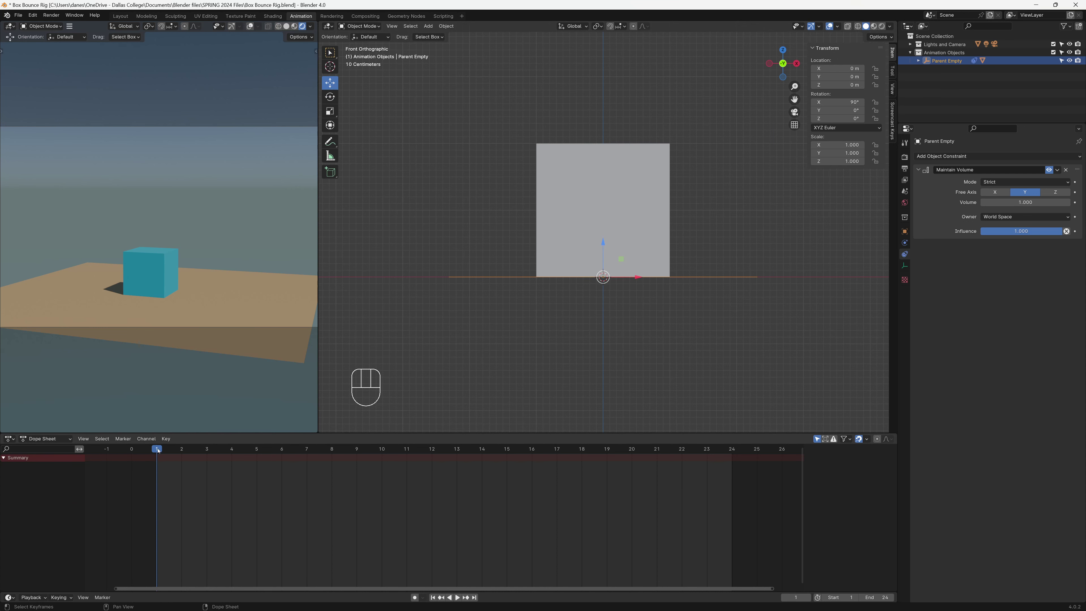
pyautogui.scroll(3, 633, 347)
pyautogui.scroll(-5, 637, 354)
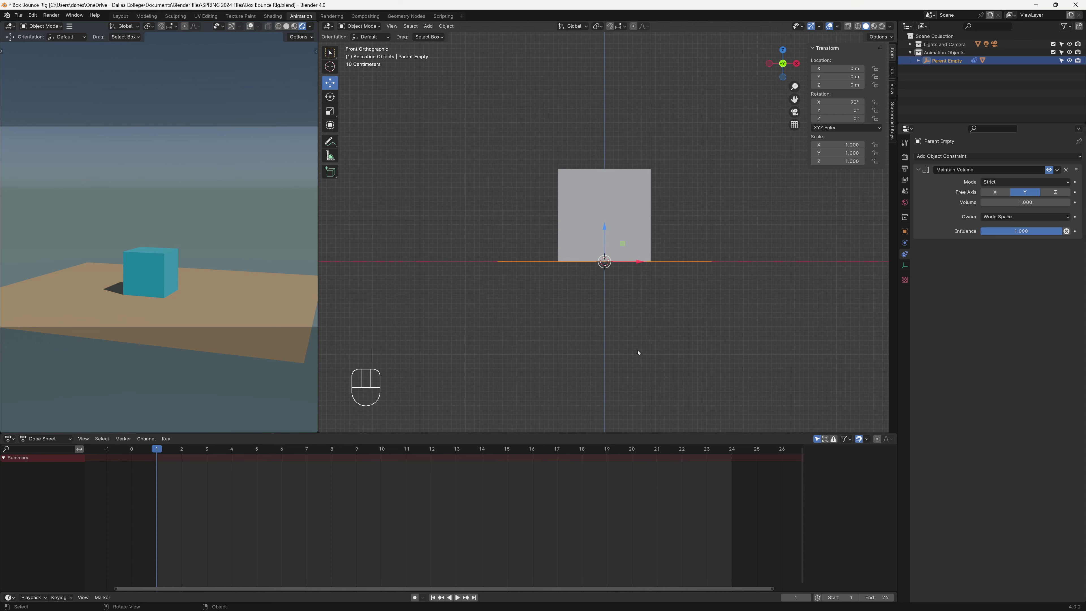
pyautogui.moveTo(605, 229); pyautogui.dragTo(605, 102)
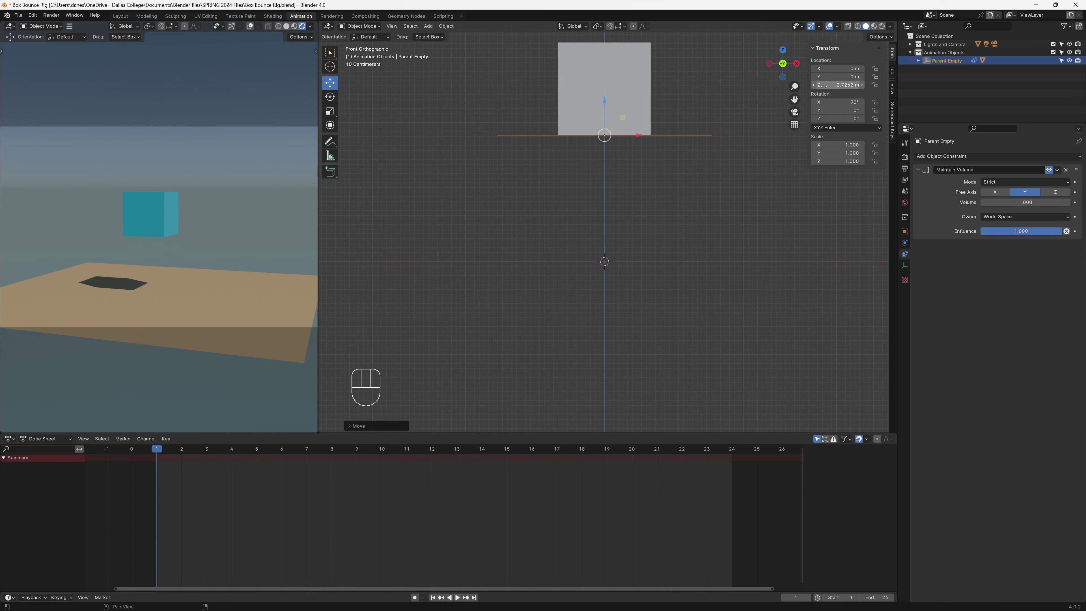
pyautogui.click(828, 84)
pyautogui.write('5')
pyautogui.press('Return')
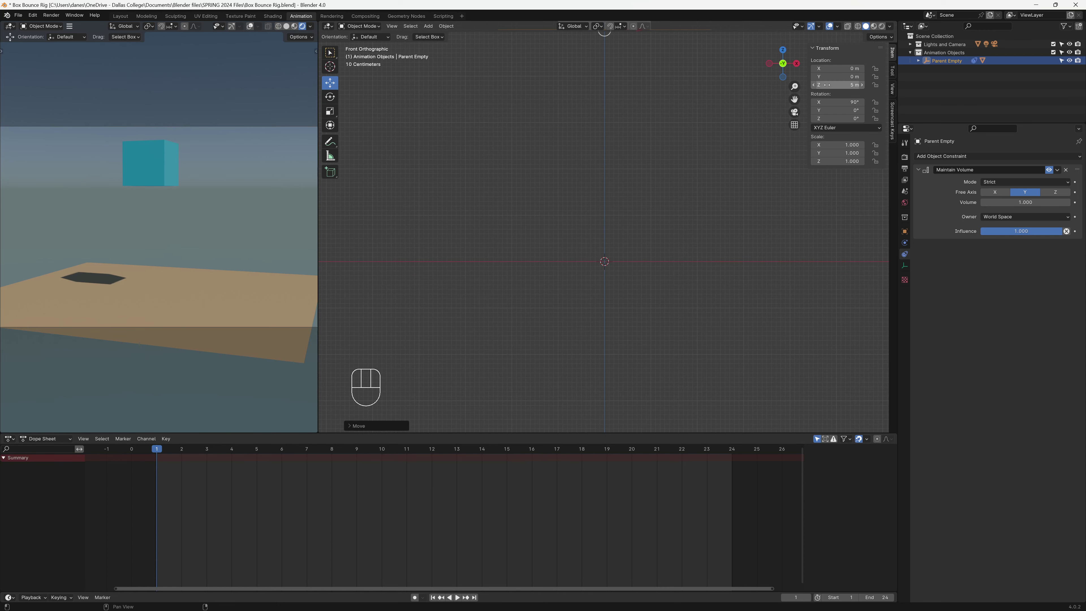
# Insert a keyframe on only the Parent Empty's Z location at frame 1.
pyautogui.scroll(-3, 577, 267)
pyautogui.keyDown('shift'); pyautogui.moveTo(624, 197); pyautogui.dragTo(622, 261, button='middle'); pyautogui.keyUp('shift')
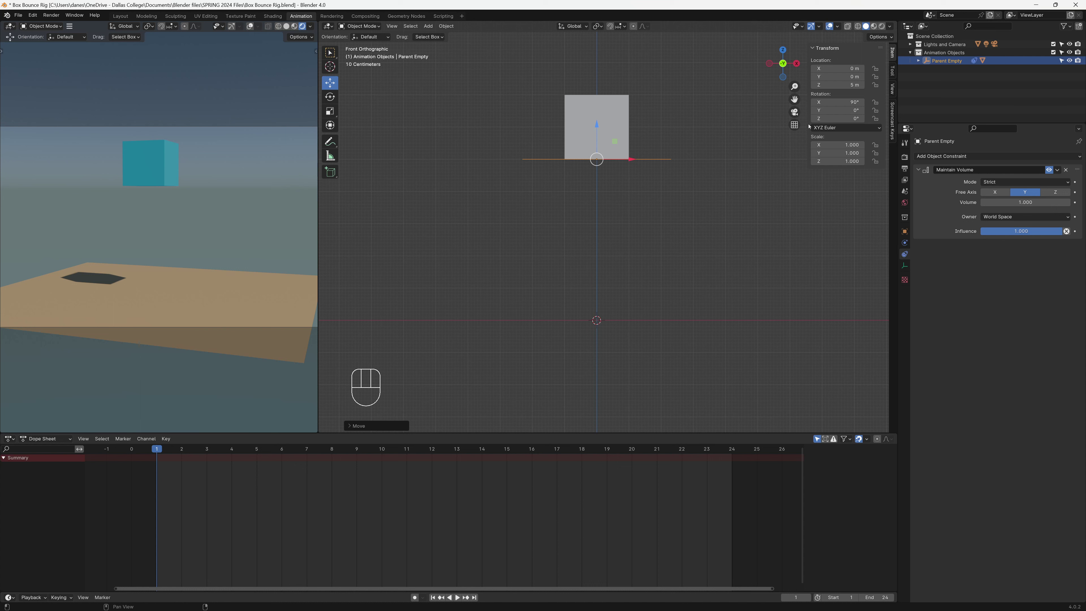
pyautogui.rightClick(830, 85)
pyautogui.click(813, 95)
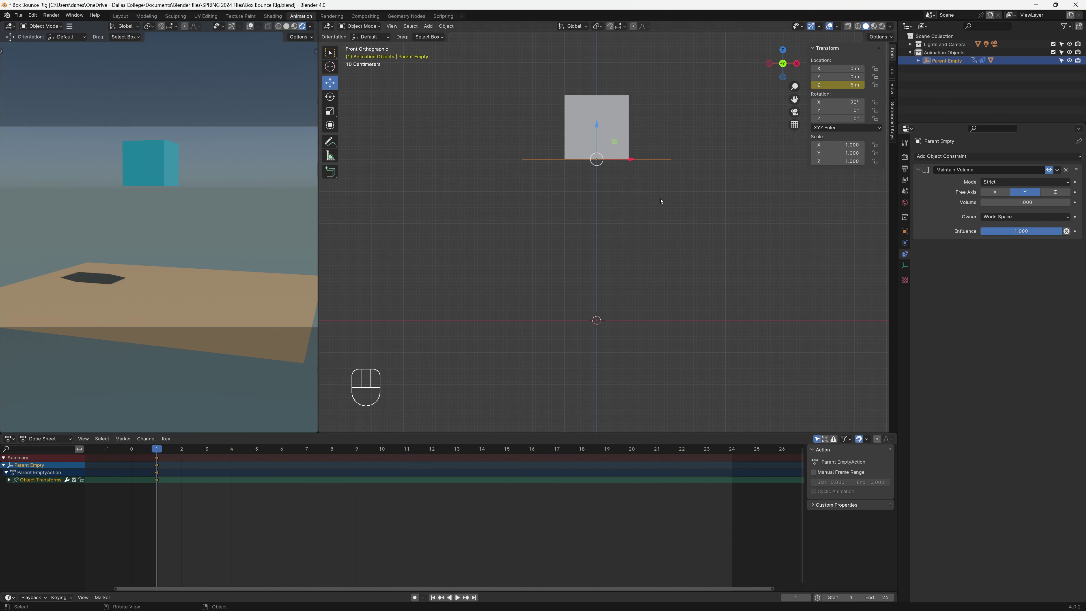
# Try lowering the Parent Empty to about 0.16 m above the ground, and reset its Z location to 5 m.
pyautogui.moveTo(598, 123); pyautogui.dragTo(590, 279)
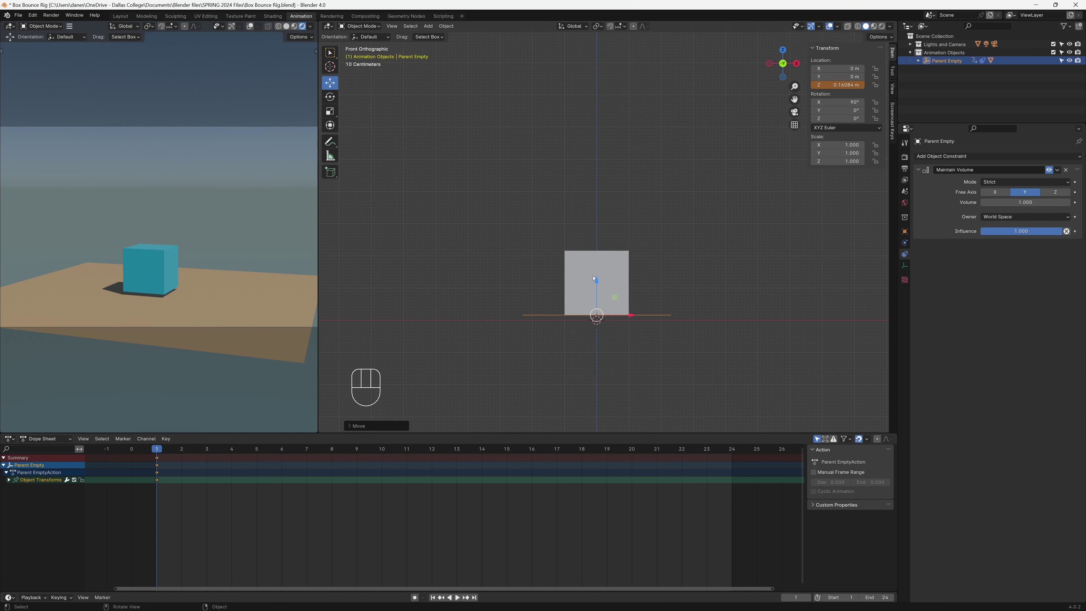
pyautogui.doubleClick(838, 84)
pyautogui.write('5')
pyautogui.press('Return')
# At frame 10, set the Parent Empty's Z location to 0 m and insert a single keyframe on that channel.
pyautogui.moveTo(406, 449); pyautogui.dragTo(382, 449)
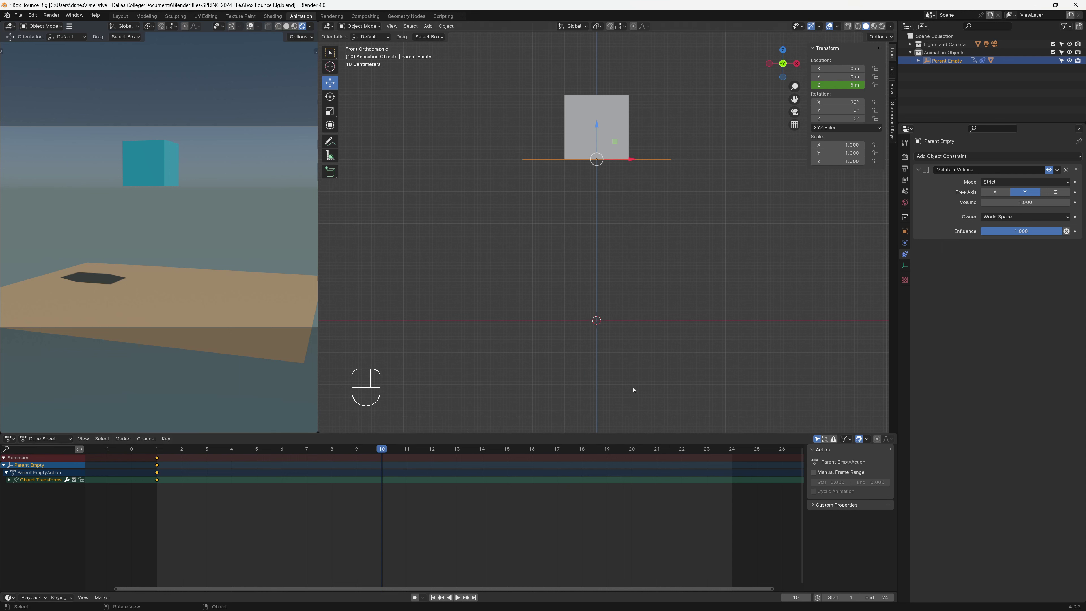
pyautogui.click(831, 83)
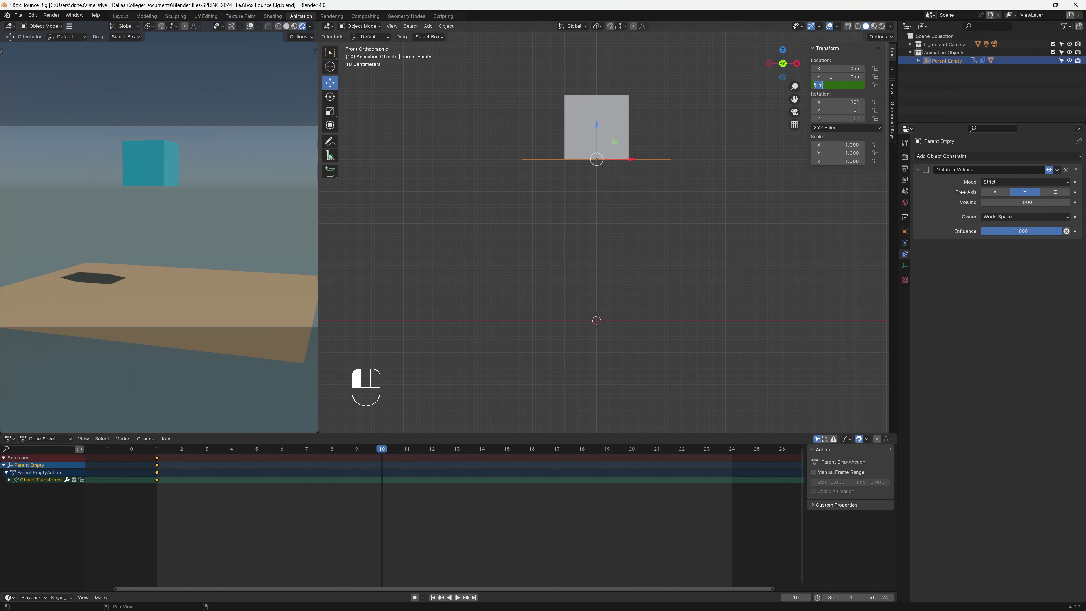
pyautogui.write('0')
pyautogui.press('Return')
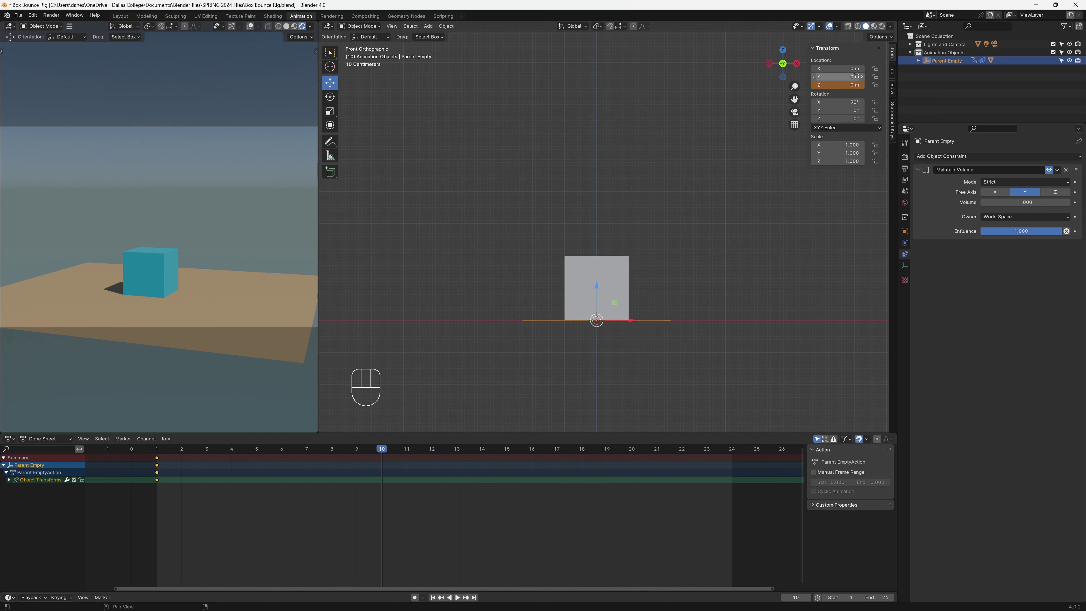
pyautogui.rightClick(838, 84)
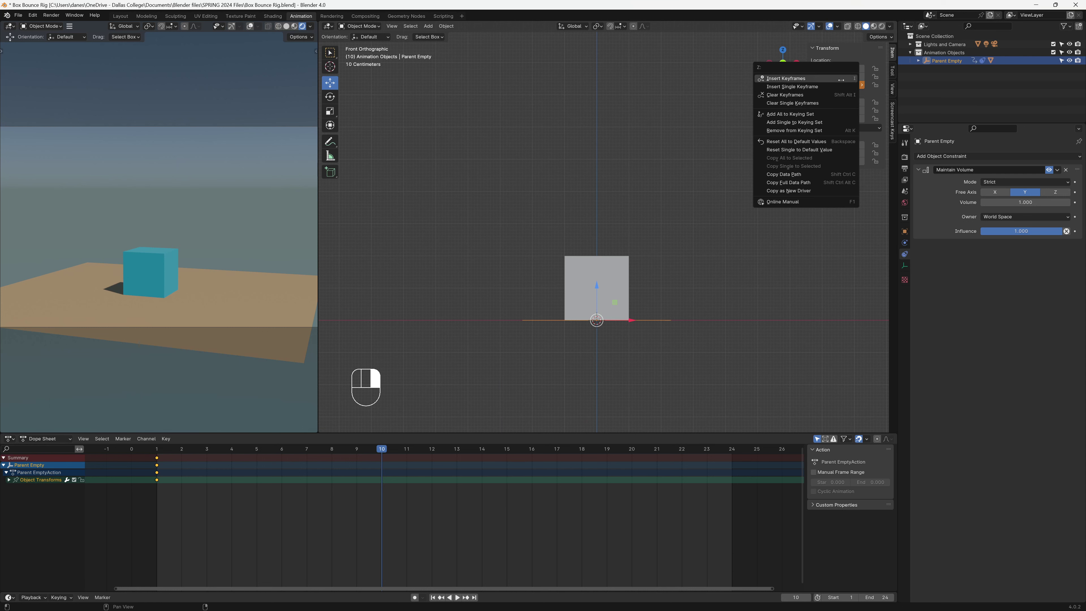
pyautogui.click(814, 86)
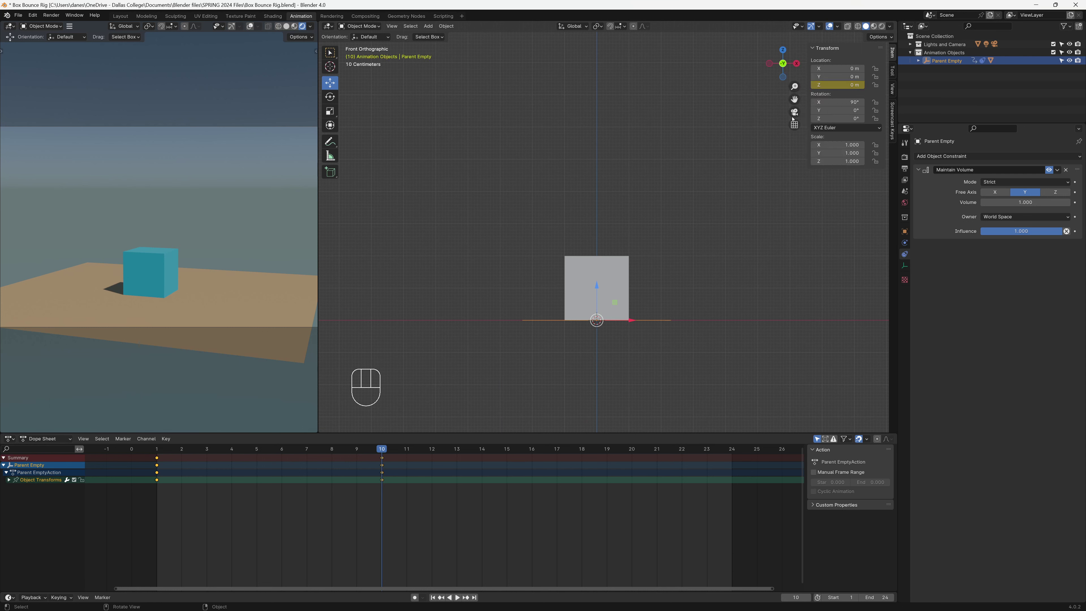
# Duplicate the Parent Empty's frame 10 keyframe to frame 14 and its frame 1 keyframe to frame 24.
pyautogui.click(396, 497)
pyautogui.hotkey('shift', 'd')
pyautogui.click(482, 448)
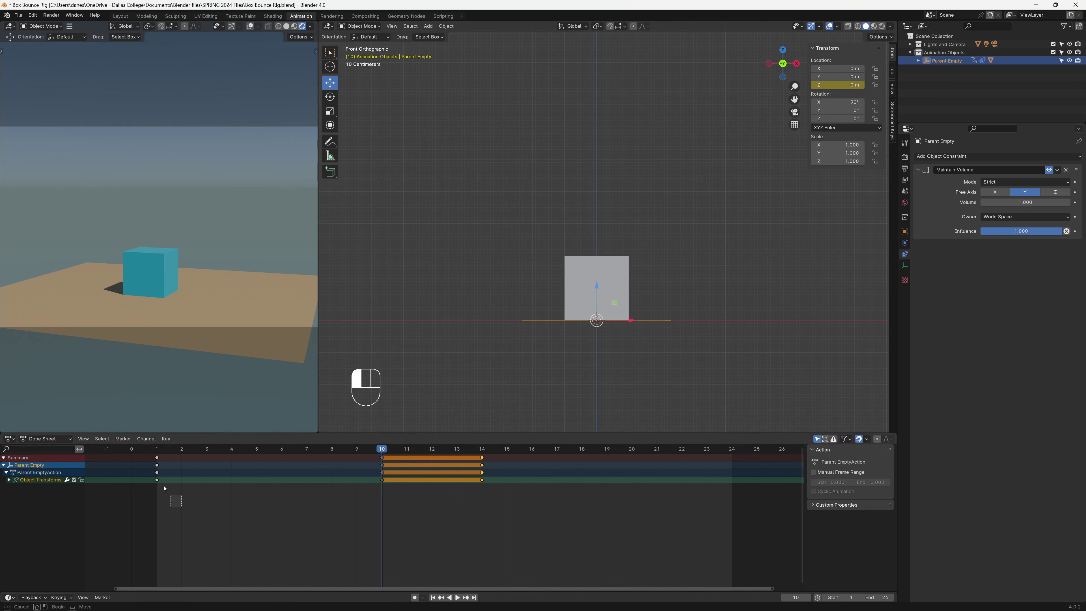
pyautogui.moveTo(171, 502); pyautogui.dragTo(126, 448)
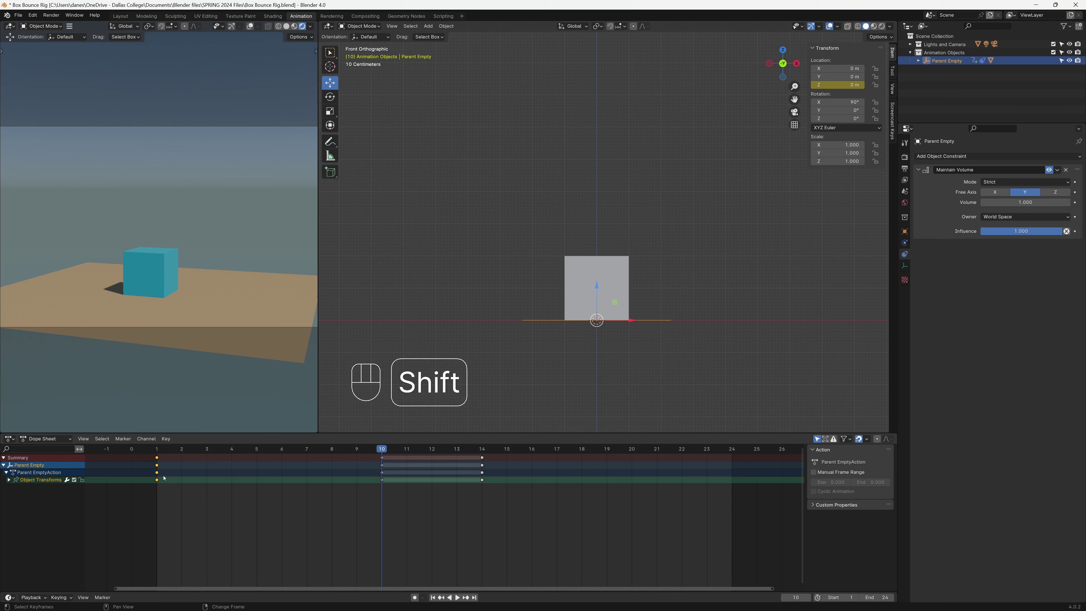
pyautogui.hotkey('shift', 'd')
pyautogui.click(731, 514)
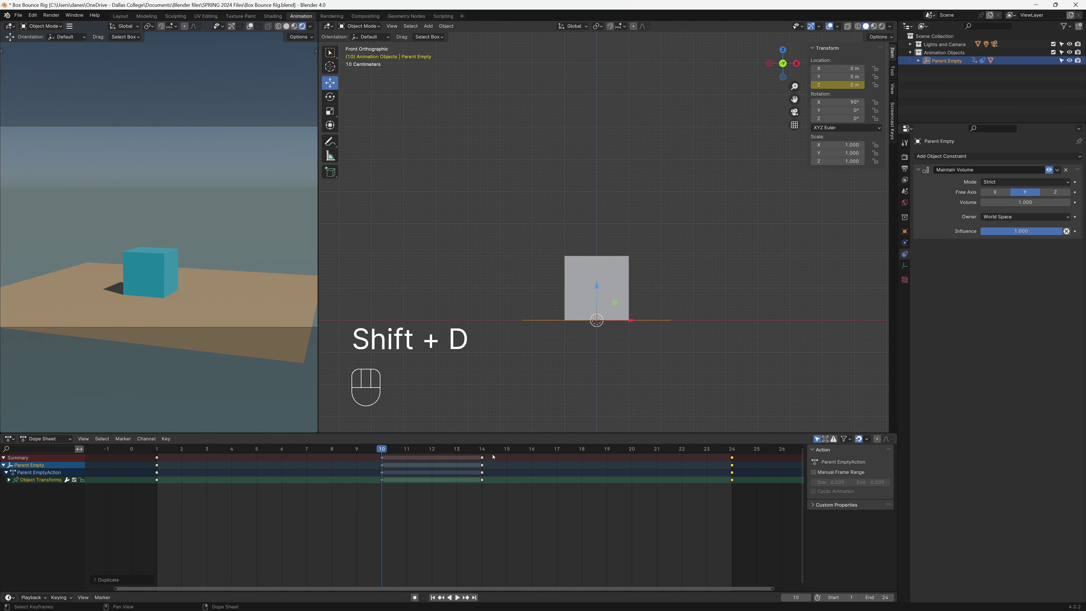
# Play the animation to check the drop and rise, and return to frame 10.
pyautogui.press('space')
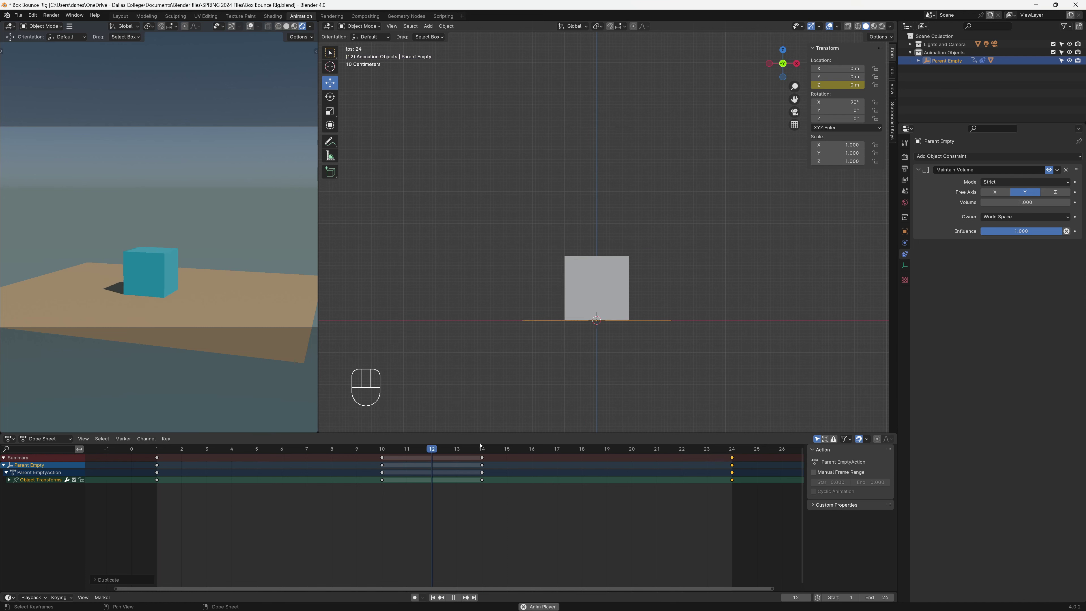
pyautogui.press('space')
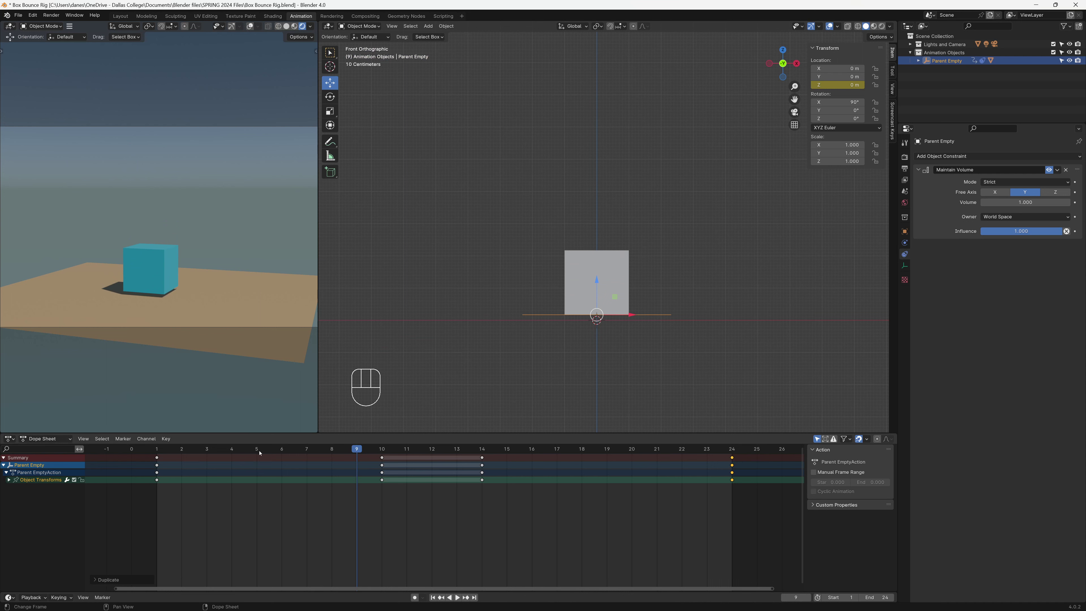
pyautogui.click(376, 449)
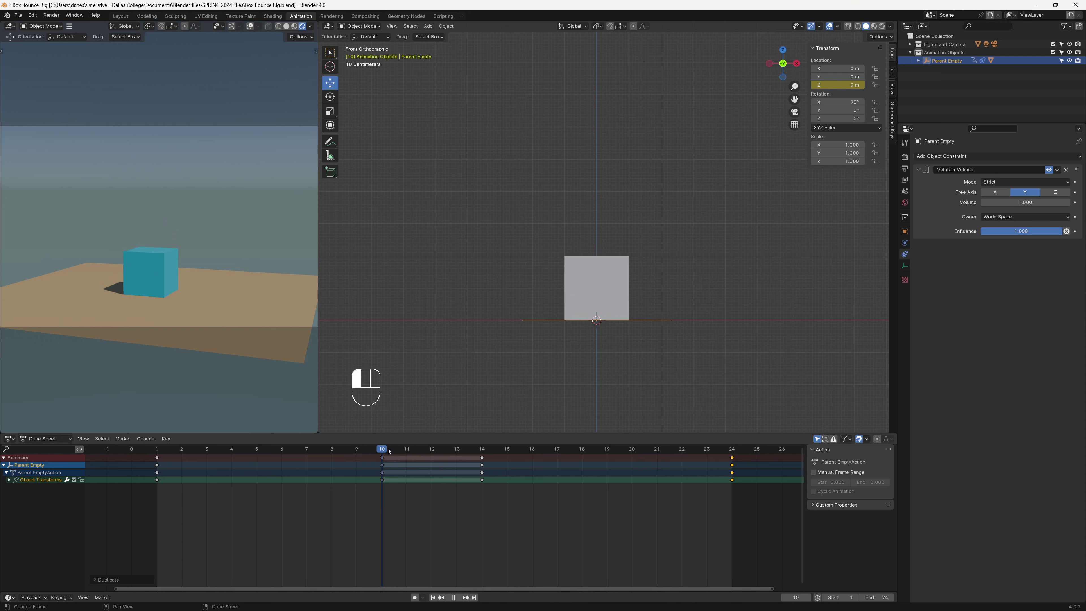
# Change the Dope Sheet area to the Graph Editor and frame the Parent Empty's entire Z location curve.
pyautogui.click(30, 440)
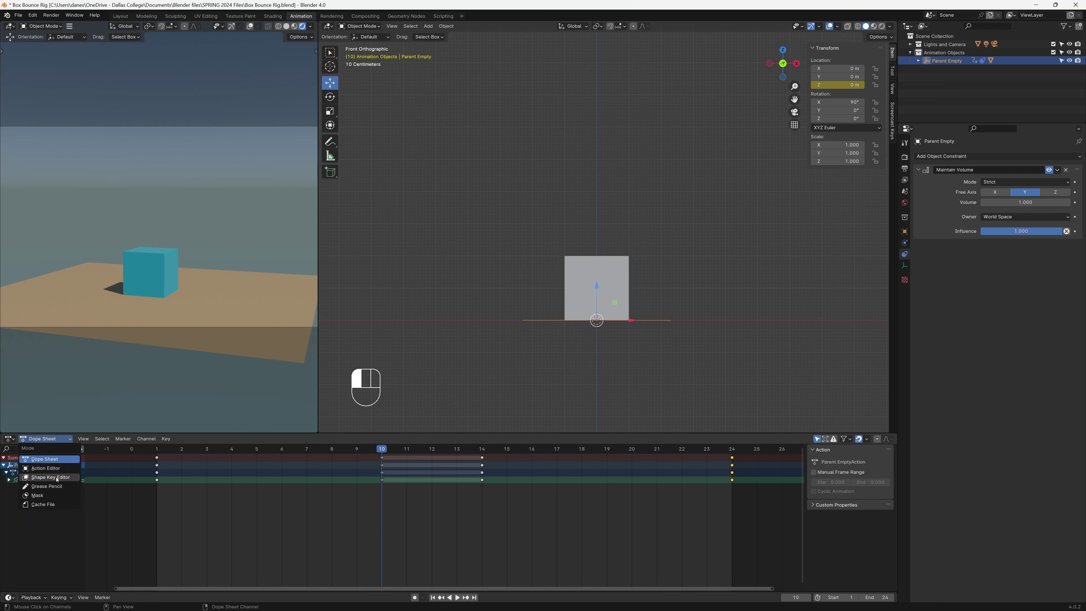
pyautogui.click(9, 439)
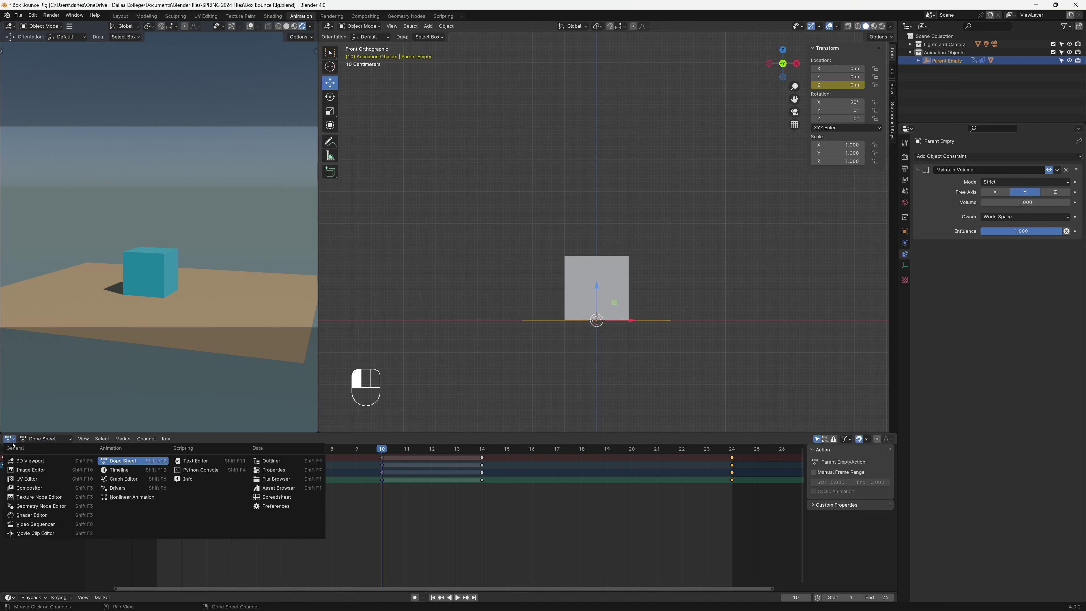
pyautogui.click(123, 479)
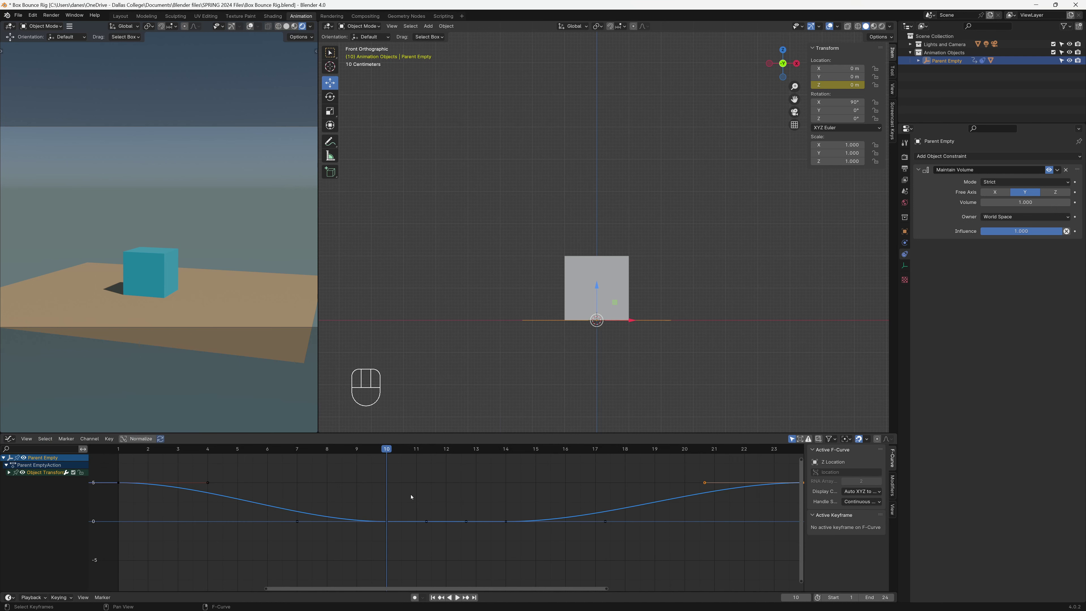
pyautogui.press('a')
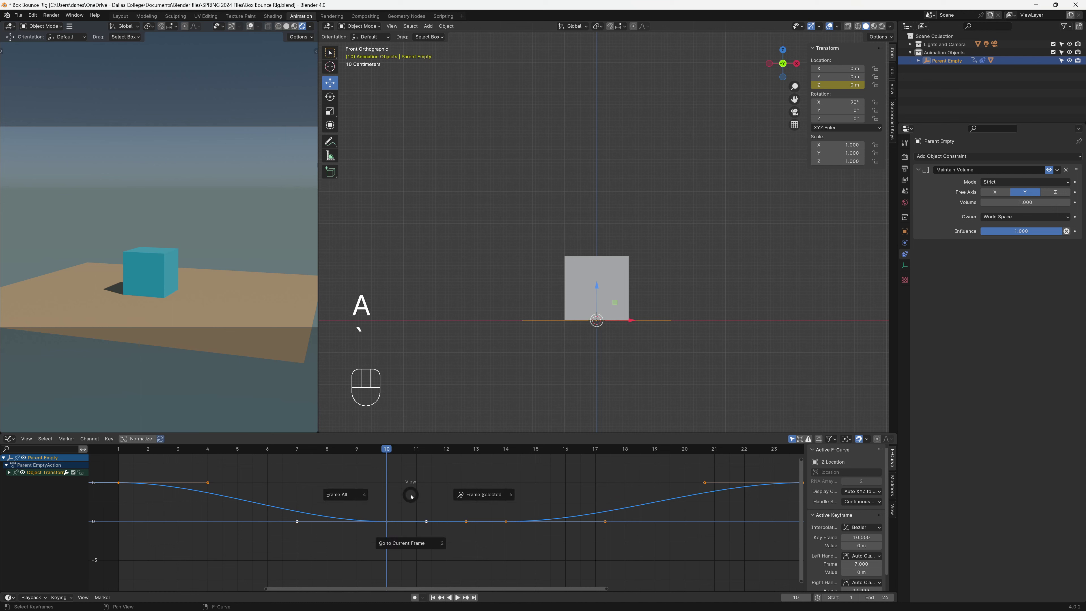
pyautogui.press('Home')
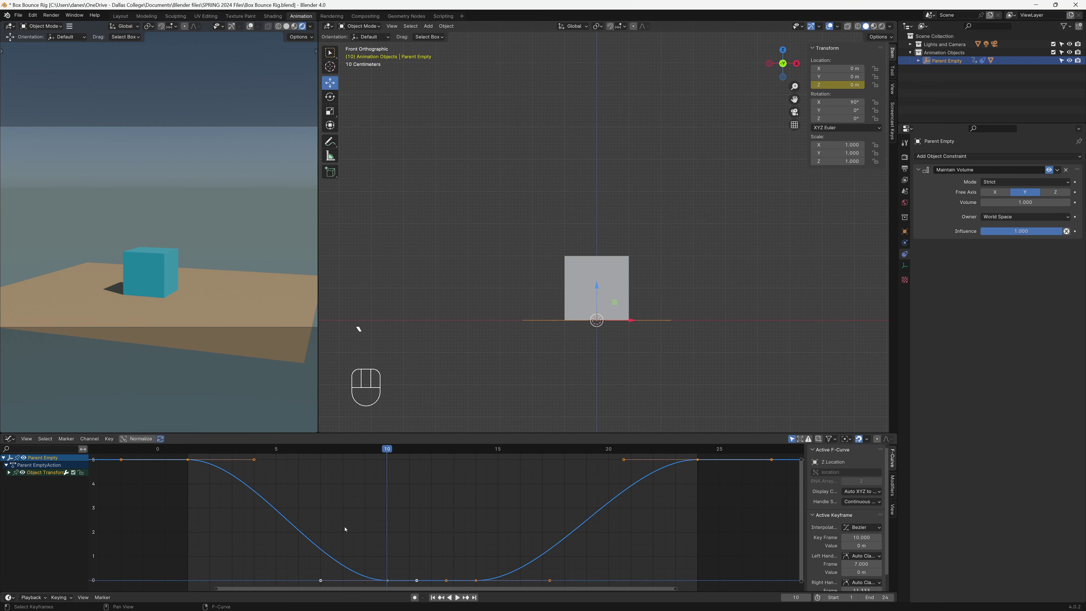
# Set the handle type of the ground-contact keyframes at frames 10 and 14 to Vector.
pyautogui.moveTo(370, 527); pyautogui.dragTo(505, 590)
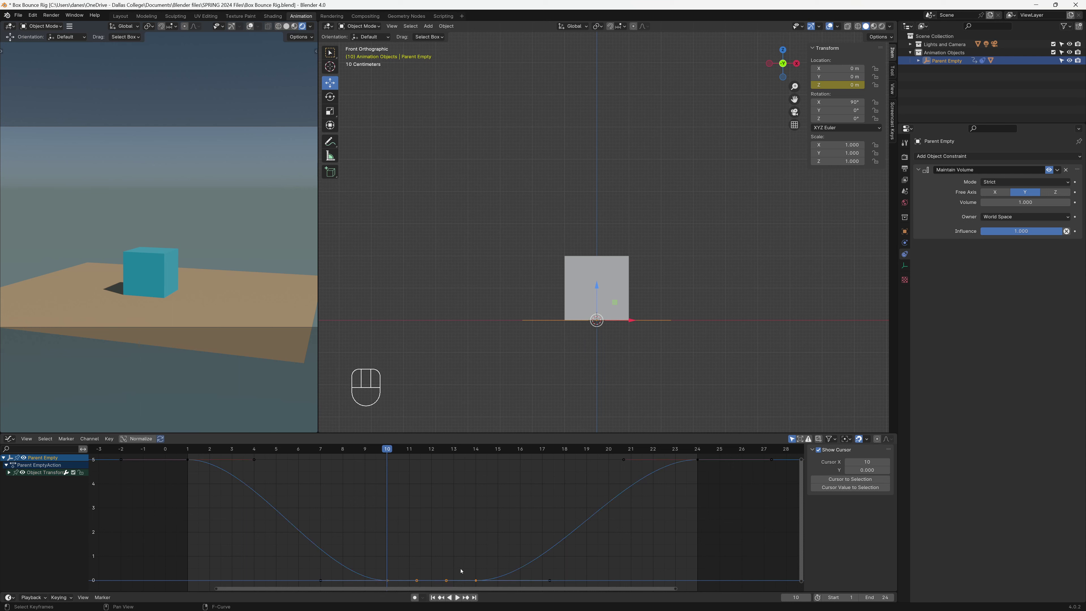
pyautogui.press('v')
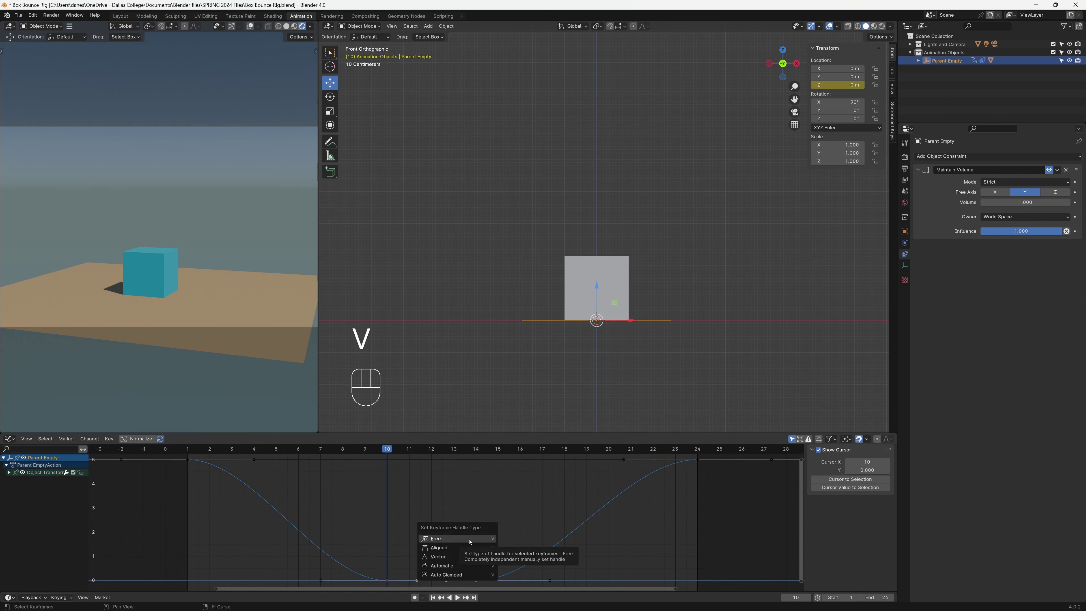
pyautogui.click(455, 558)
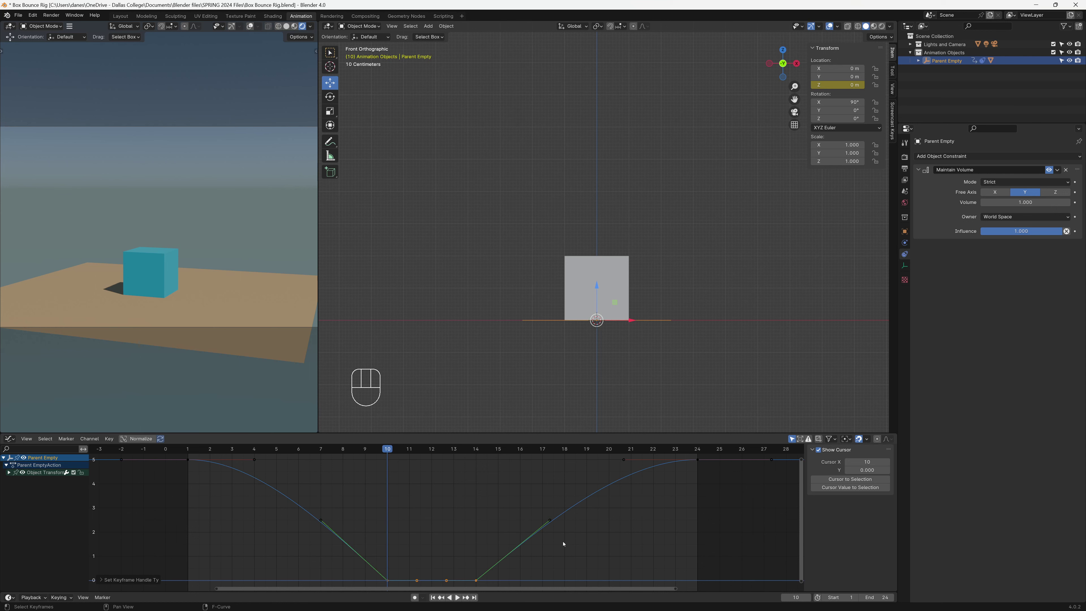
# Pull the outer curve handles of the frame 14 and frame 10 keyframes straight up to a value of about 3.5.
pyautogui.click(551, 523)
pyautogui.press('g')
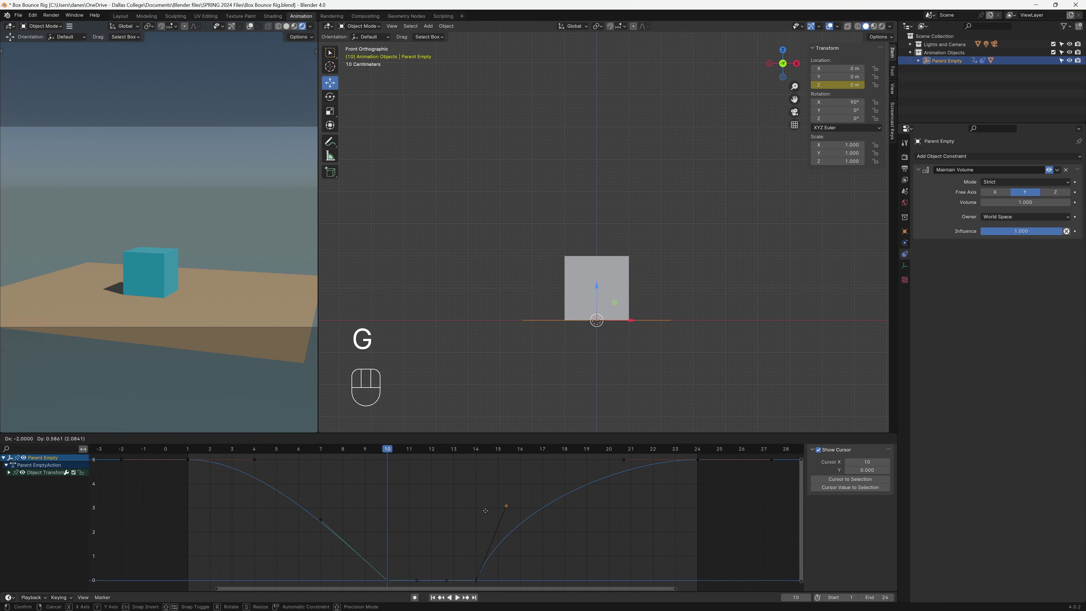
pyautogui.click(489, 510)
pyautogui.moveTo(297, 505); pyautogui.dragTo(324, 541)
pyautogui.press('g')
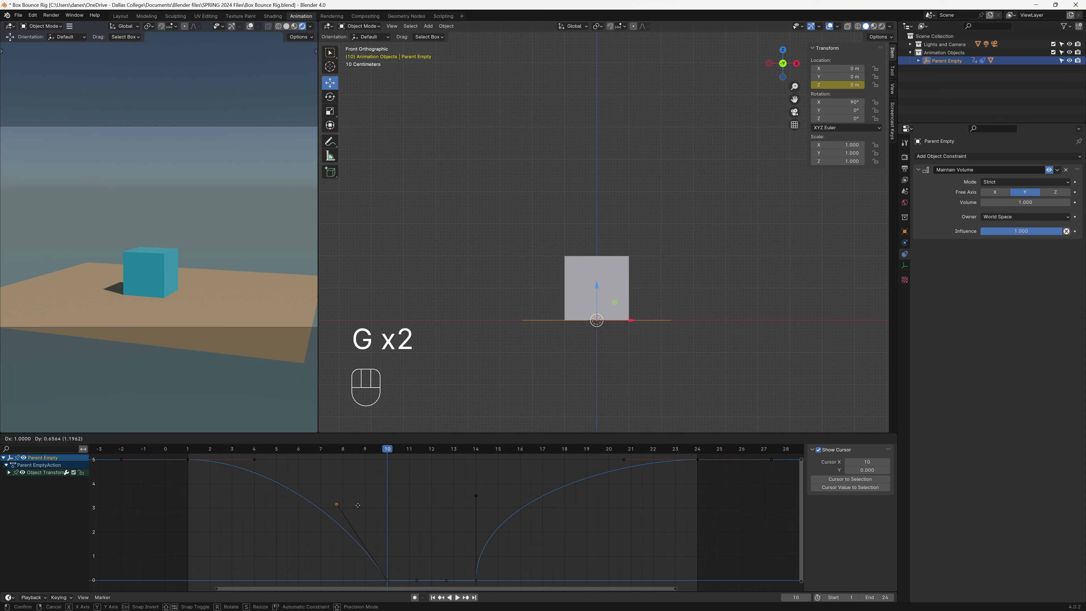
pyautogui.click(417, 505)
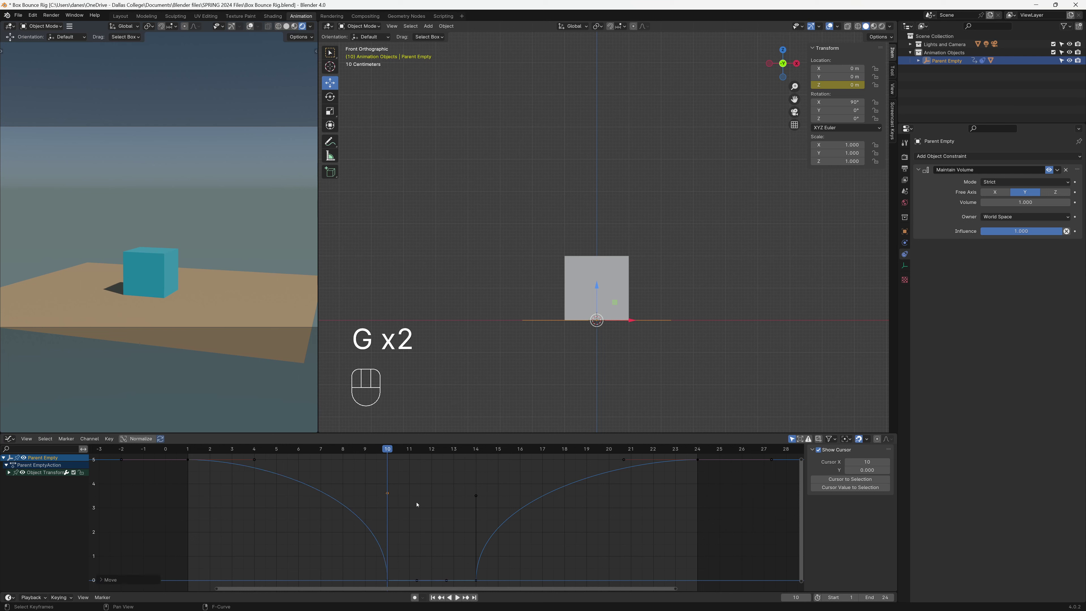
# Stretch the peak handles inward along X, frame 1's to about frame 7 and frame 24's to about frame 17.
pyautogui.click(254, 459)
pyautogui.press('g')
pyautogui.press('x')
pyautogui.click(349, 464)
pyautogui.click(624, 459)
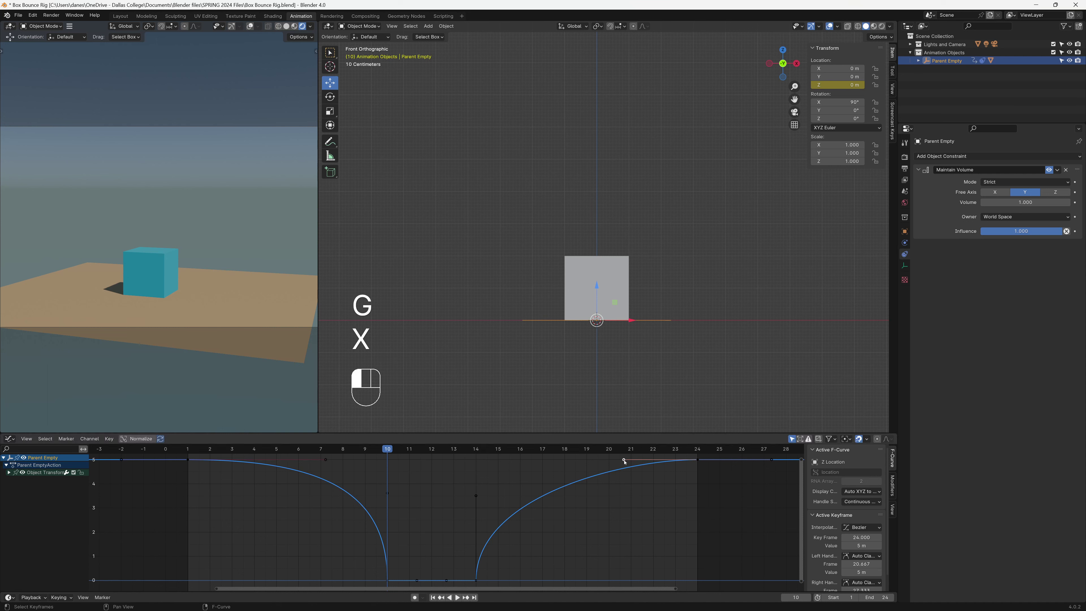
pyautogui.press('g')
pyautogui.press('x')
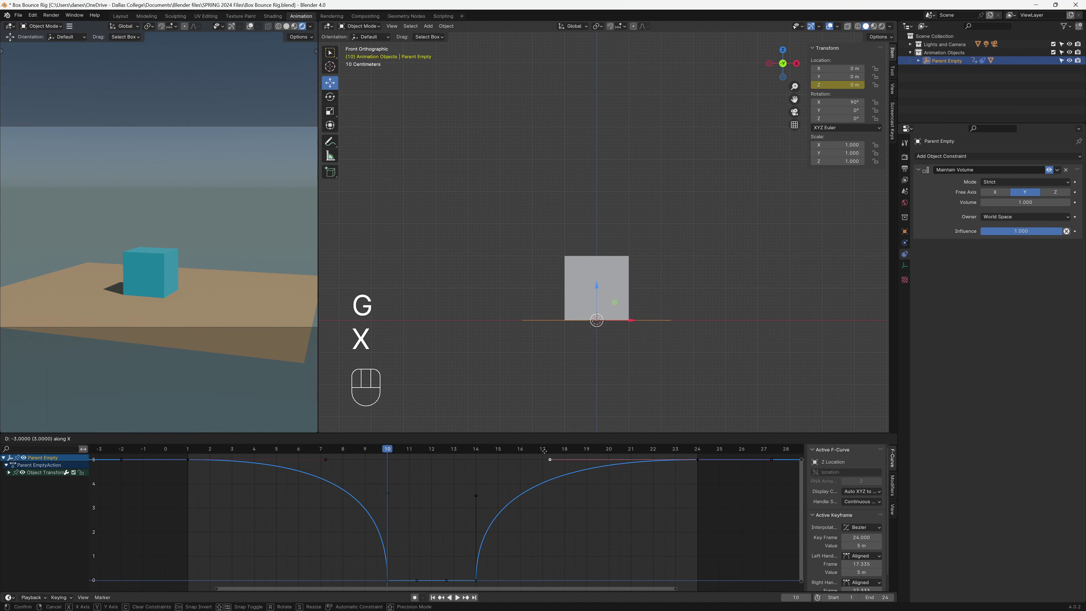
pyautogui.click(532, 453)
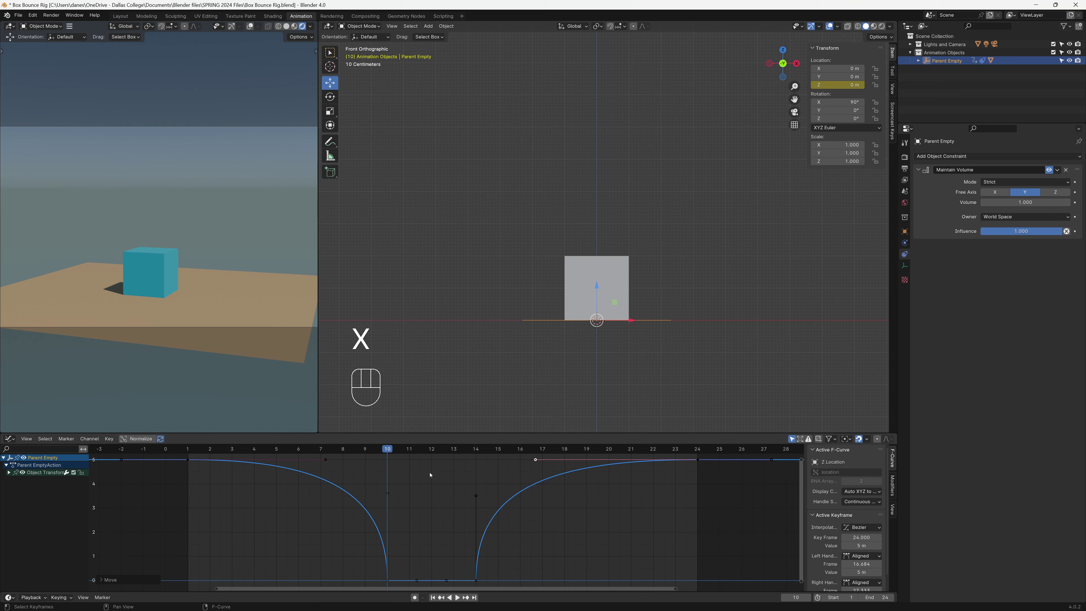
# Play back the bounce to review the reshaped curve's timing.
pyautogui.press('space')
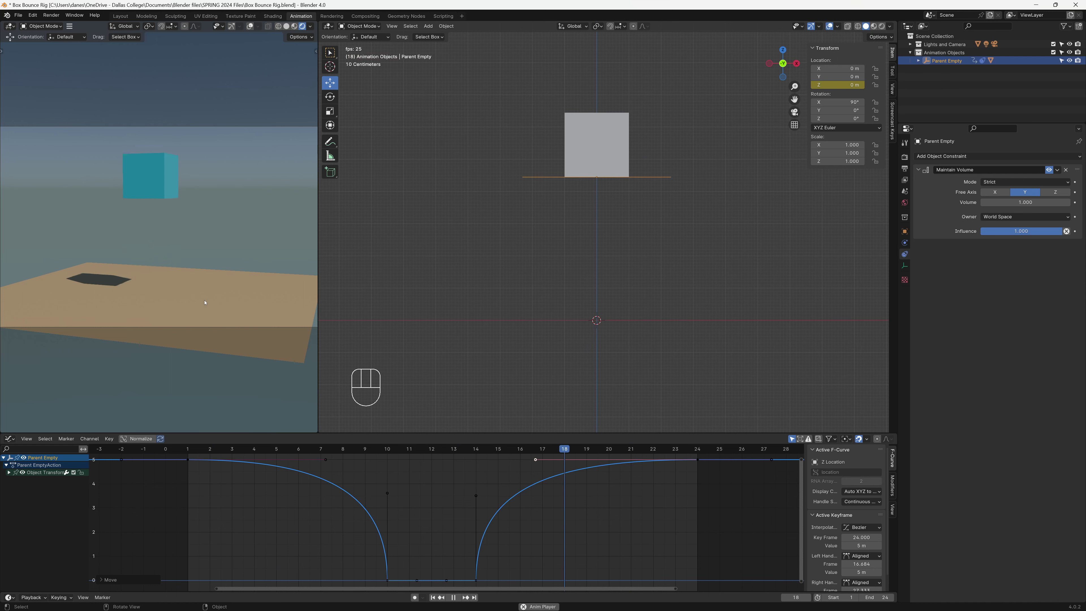
pyautogui.press('space')
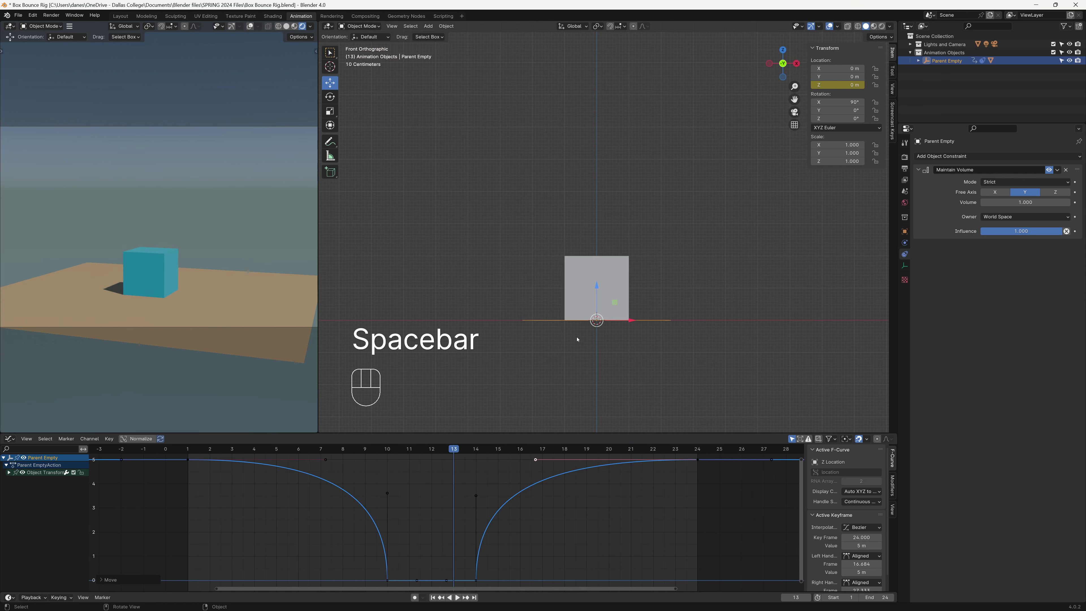
# Insert a single keyframe on the Parent Empty's Z scale of 1.000 at frame 10.
pyautogui.click(398, 463)
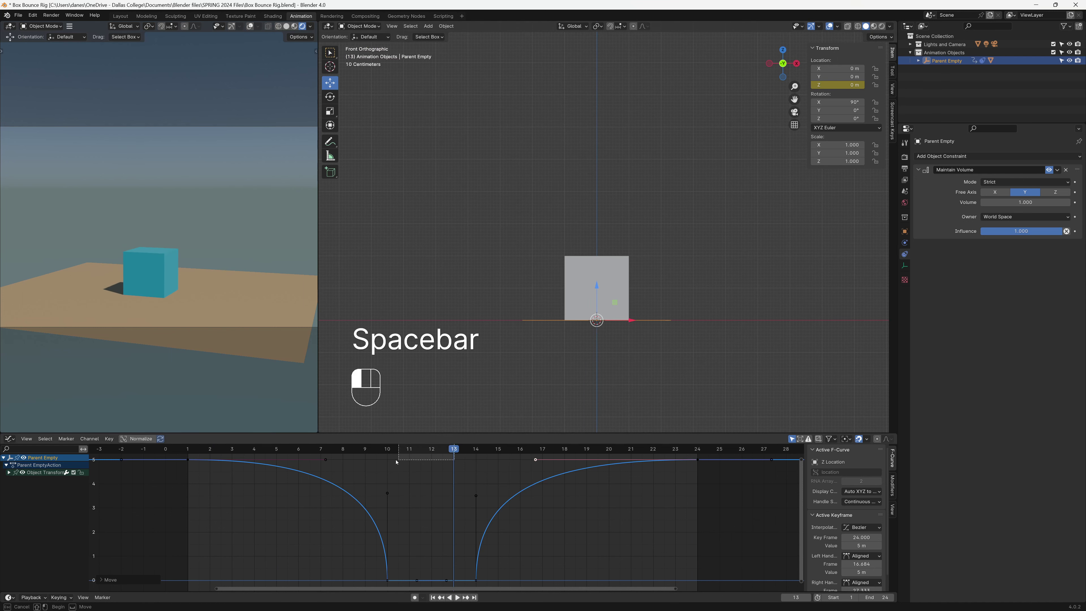
pyautogui.moveTo(410, 450); pyautogui.dragTo(391, 462)
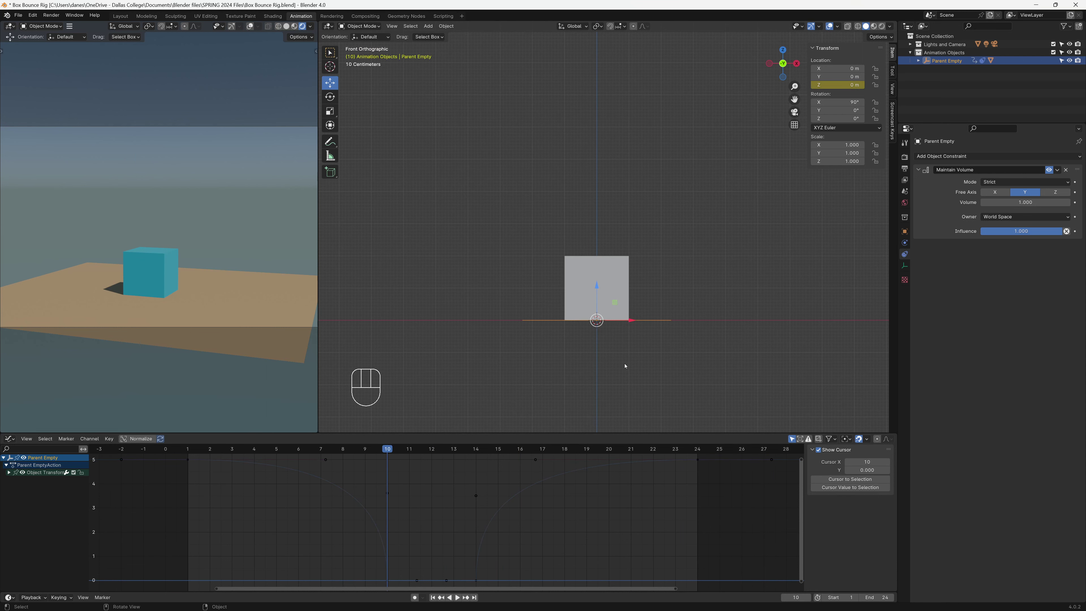
pyautogui.moveTo(626, 367); pyautogui.dragTo(657, 330, button='middle')
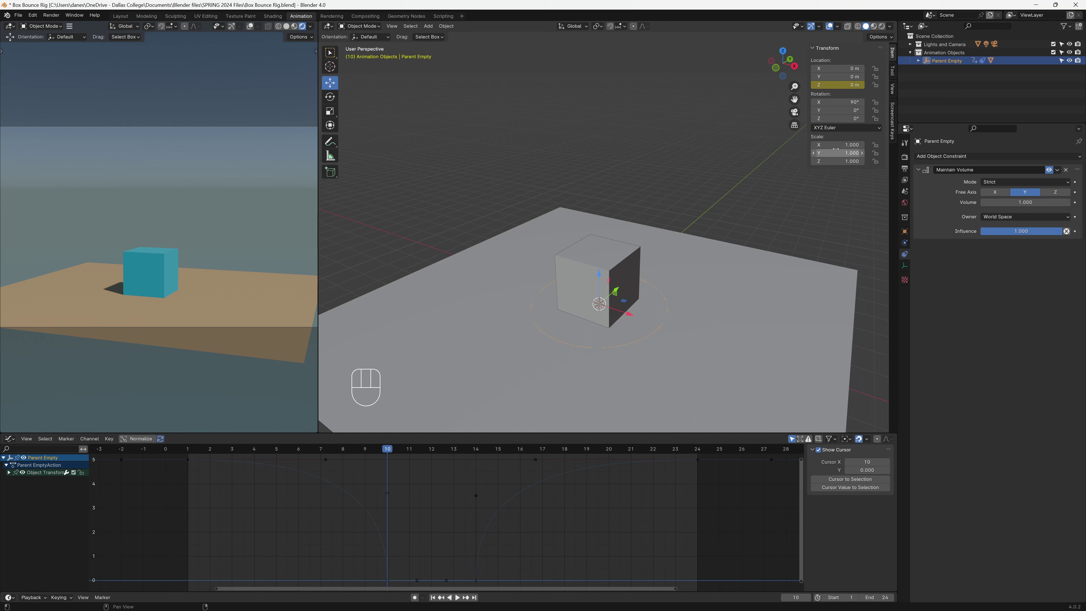
pyautogui.rightClick(836, 163)
pyautogui.click(839, 158)
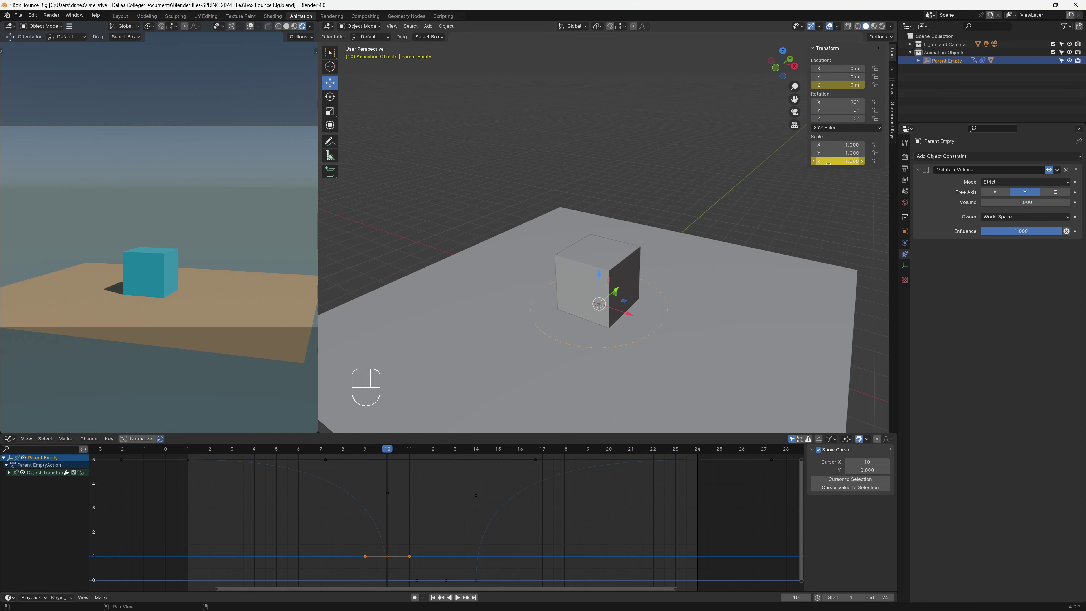
# Switch back to the Dope Sheet, expand the Object Transforms channels and select the Z Scale channel.
pyautogui.click(8, 438)
pyautogui.click(115, 461)
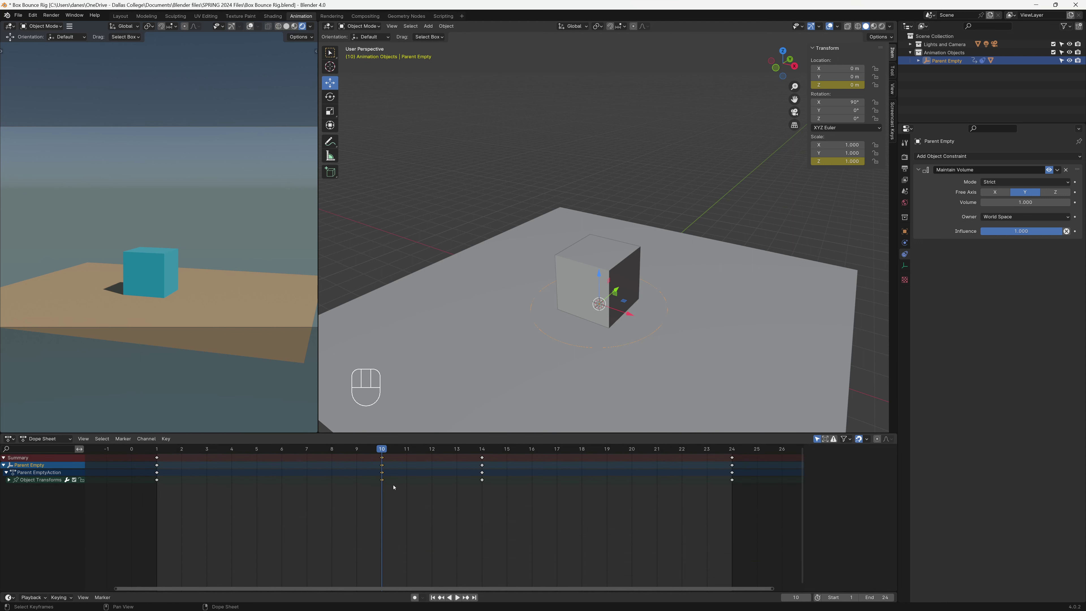
pyautogui.click(8, 480)
pyautogui.click(18, 495)
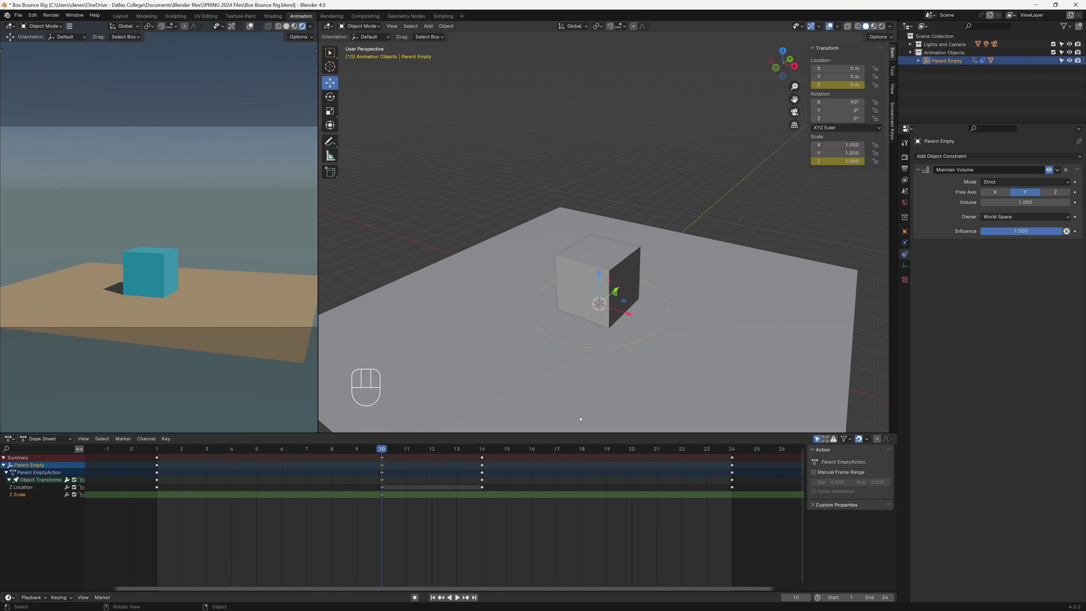
# Try to squash the Parent Empty at frame 12 to about 0.49 along global Z and test its Z scale value.
pyautogui.click(432, 448)
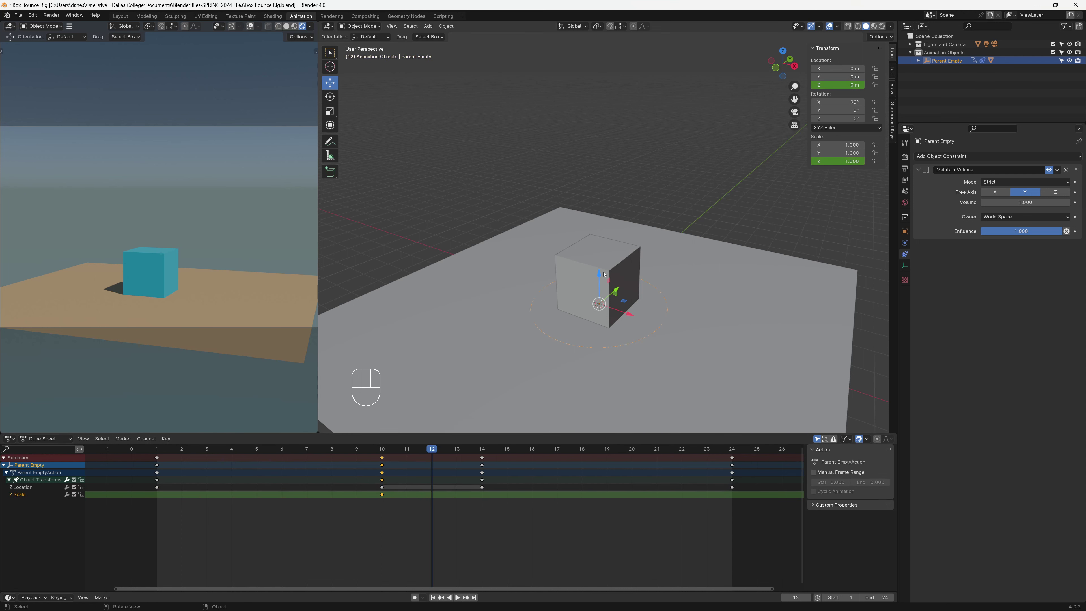
pyautogui.click(328, 111)
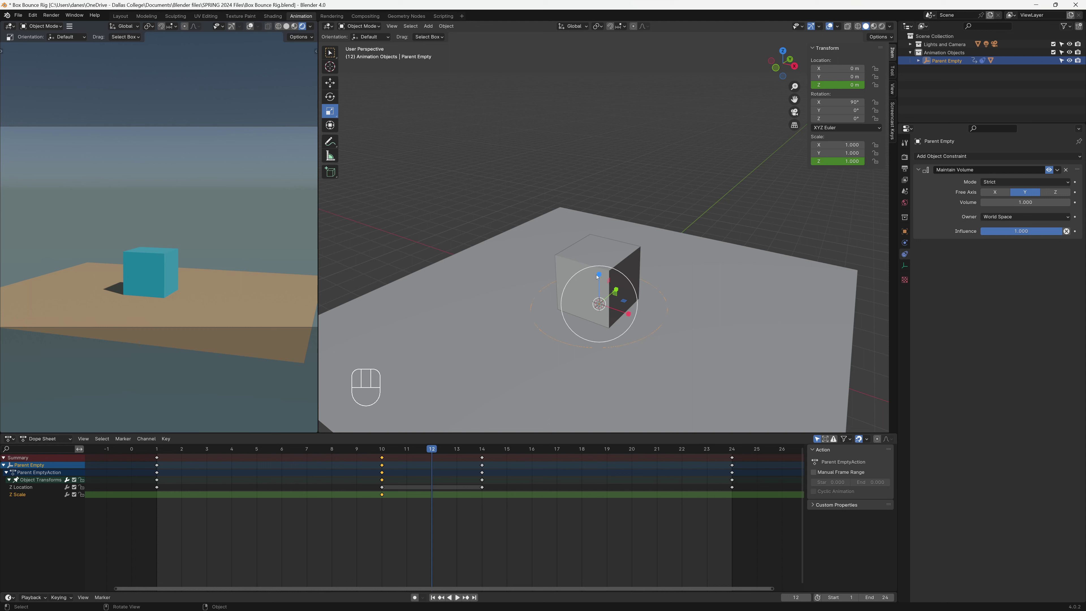
pyautogui.moveTo(599, 274); pyautogui.dragTo(599, 289)
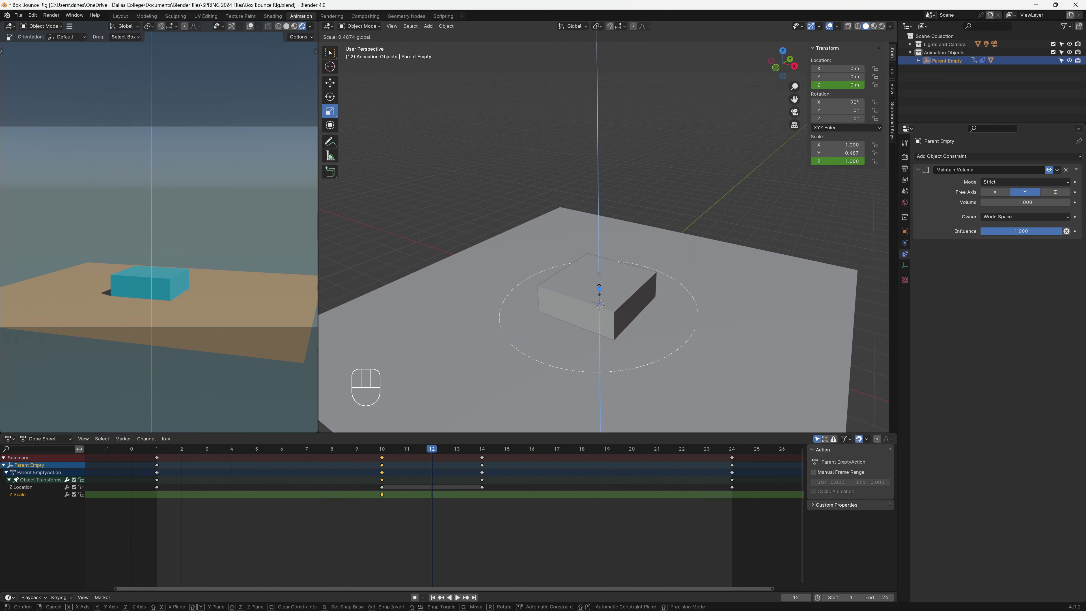
pyautogui.moveTo(599, 290); pyautogui.dragTo(599, 289)
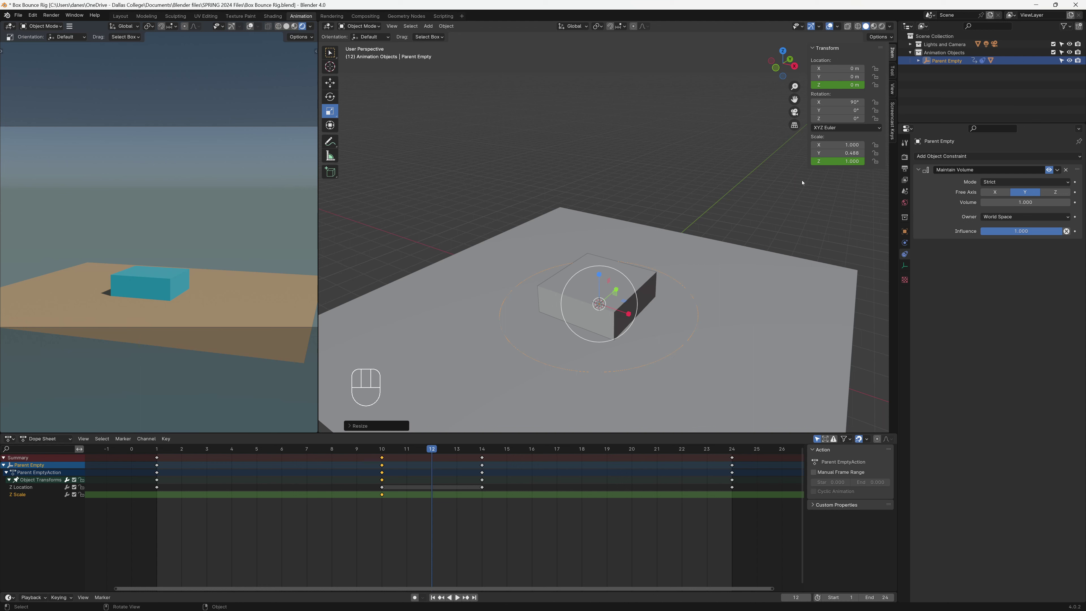
pyautogui.moveTo(837, 153); pyautogui.dragTo(885, 161)
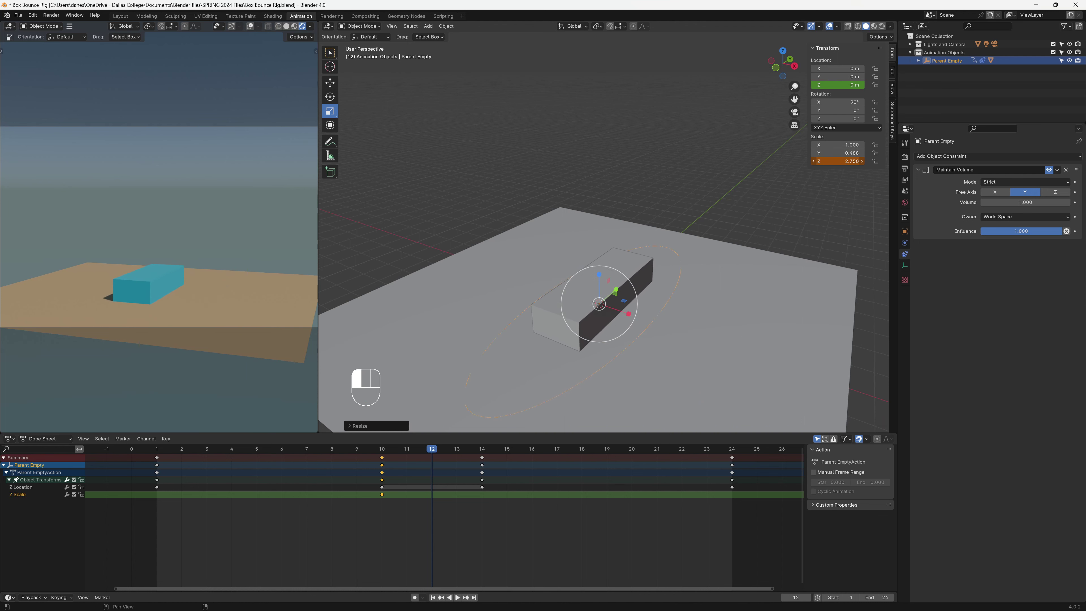
pyautogui.press('Escape')
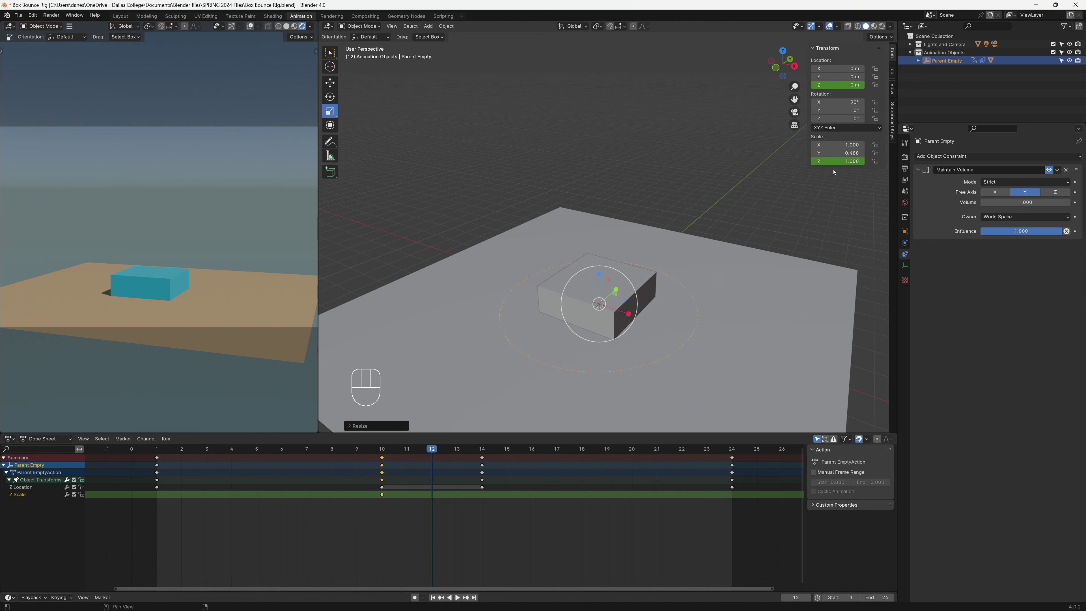
# Undo the frame 12 squash along with the Z scale keyframe at frame 10.
pyautogui.hotkey('ctrl', 'z')
pyautogui.hotkey('ctrl', 'z')
pyautogui.hotkey('ctrl', 'z')
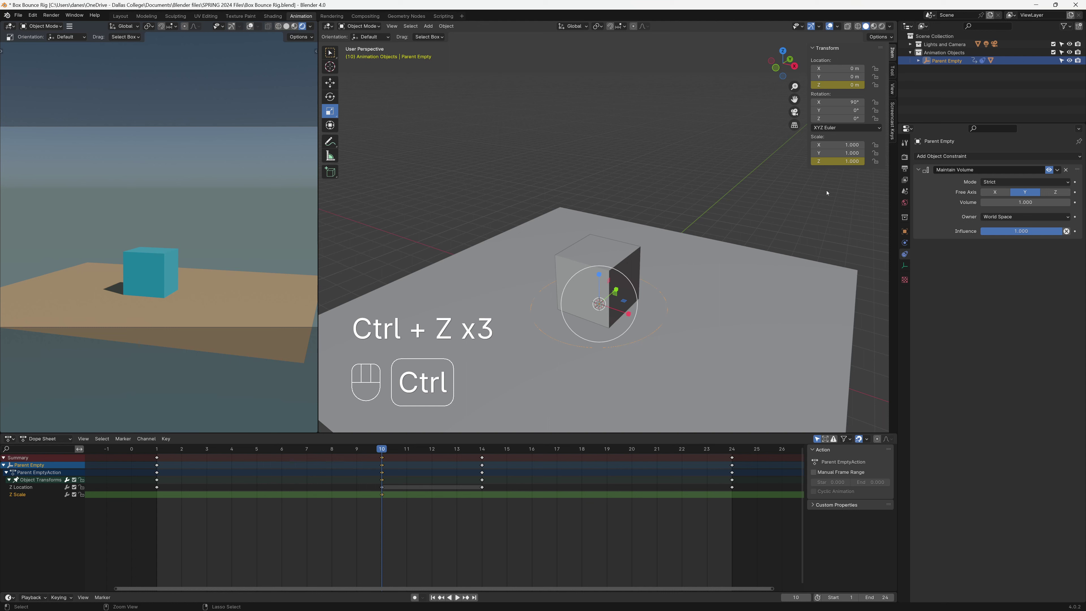
pyautogui.hotkey('ctrl', 'z')
pyautogui.hotkey('ctrl', 'z')
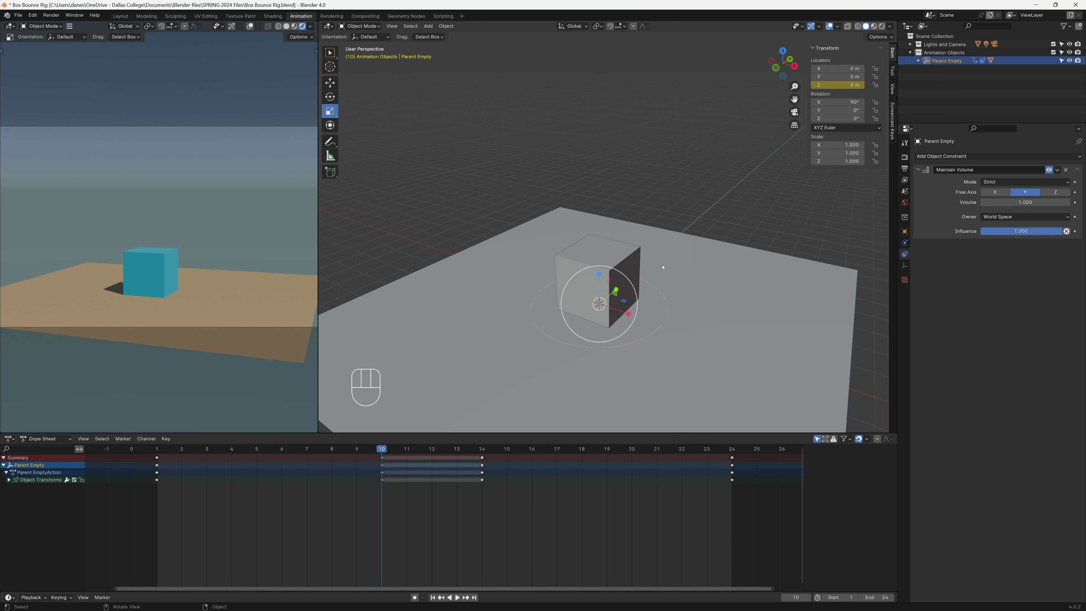
# Try squashing the Parent Empty along global Z at frame 10 and set its Y scale to 0.6.
pyautogui.moveTo(600, 274)
pyautogui.mouseDown()
pyautogui.moveTo(600, 296)
pyautogui.moveTo(600, 287)
pyautogui.mouseUp()
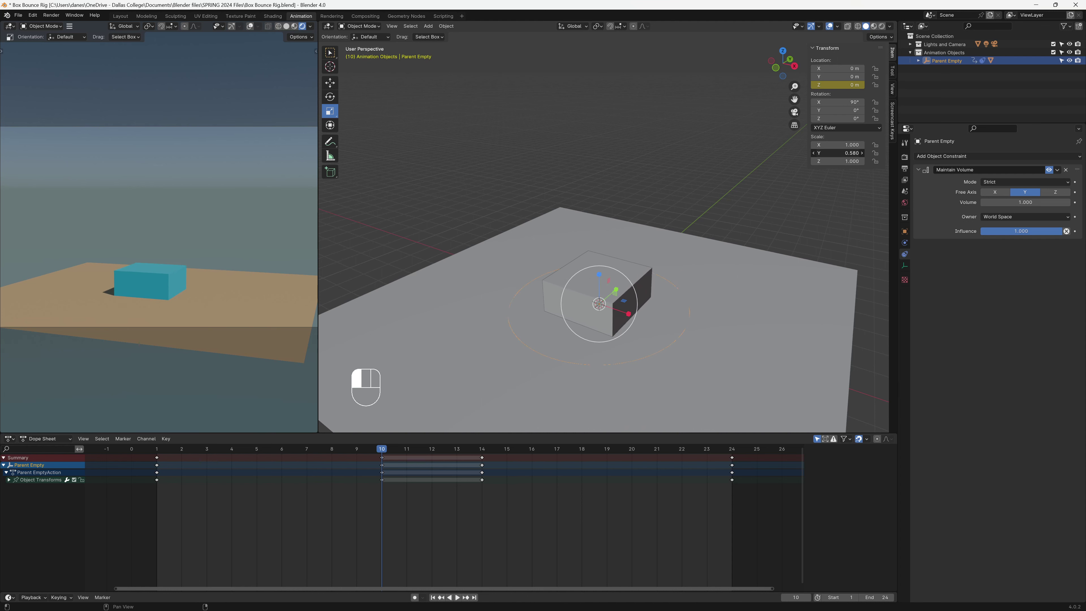
pyautogui.click(839, 152)
pyautogui.write('0.6')
pyautogui.press('Return')
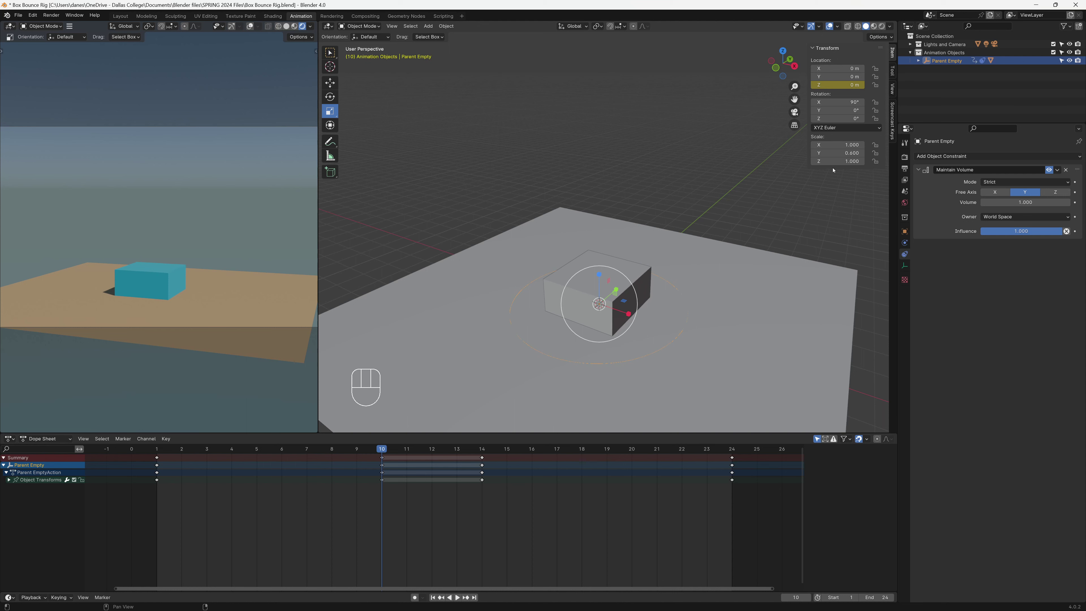
pyautogui.rightClick(835, 152)
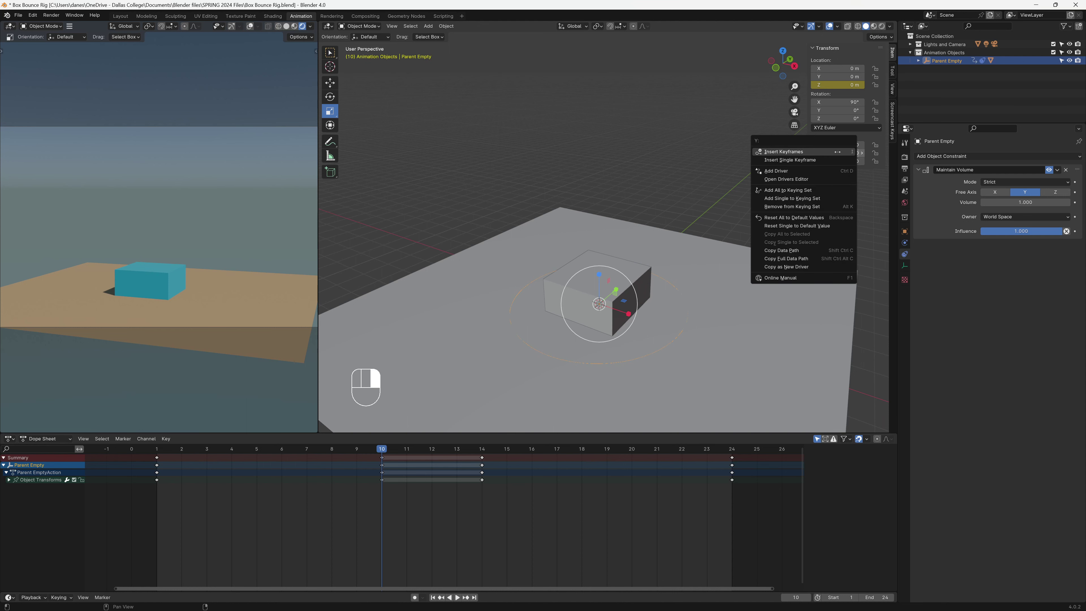
# Set the Parent Empty's Y scale to 1 at frame 10 and insert a single keyframe on it.
pyautogui.click(834, 152)
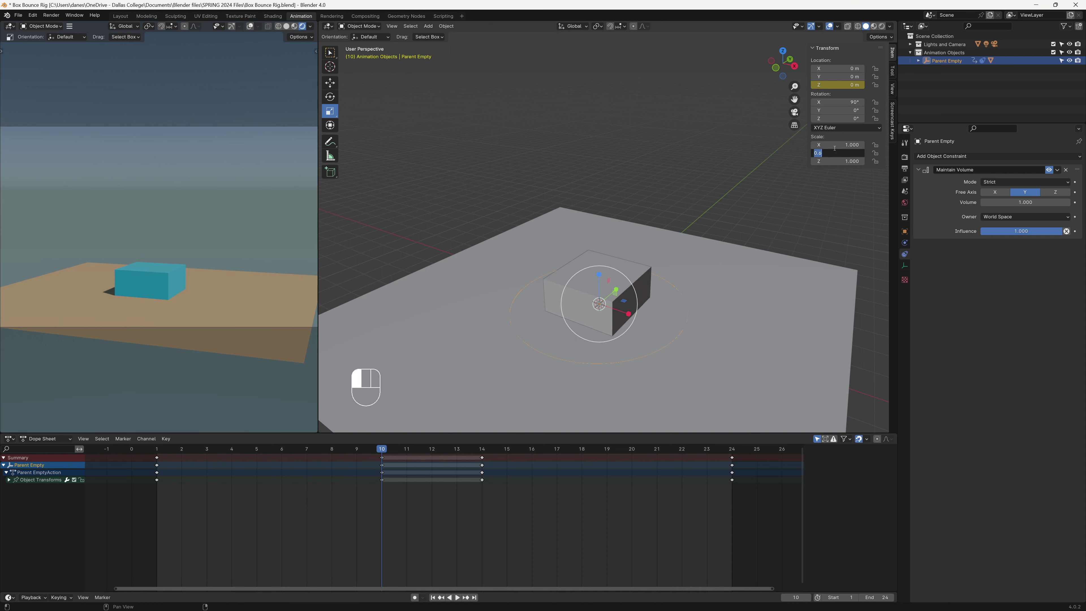
pyautogui.write('1')
pyautogui.press('Return')
pyautogui.rightClick(837, 152)
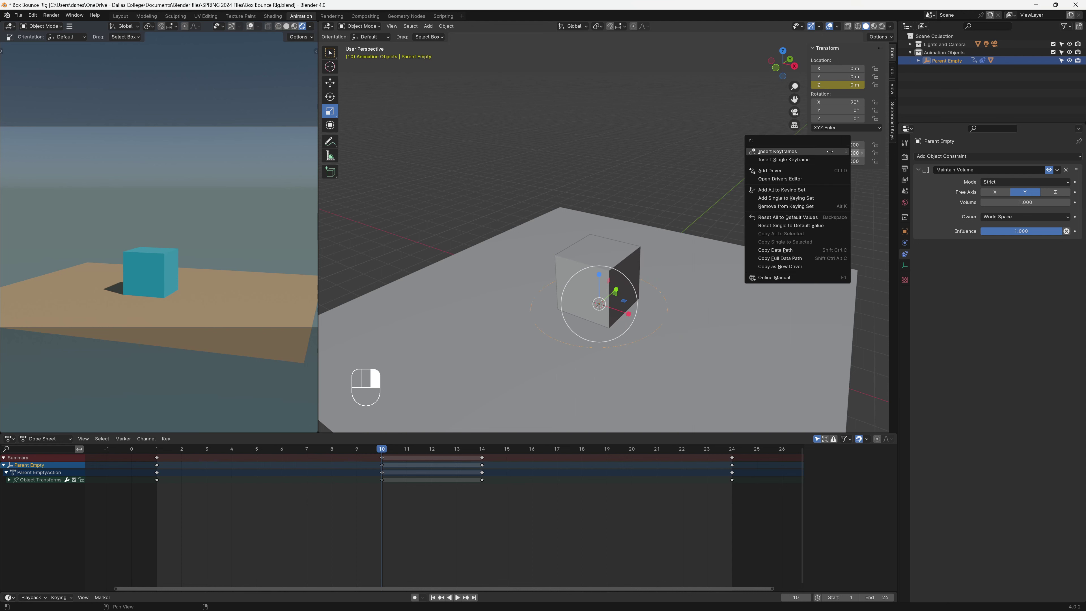
pyautogui.click(809, 160)
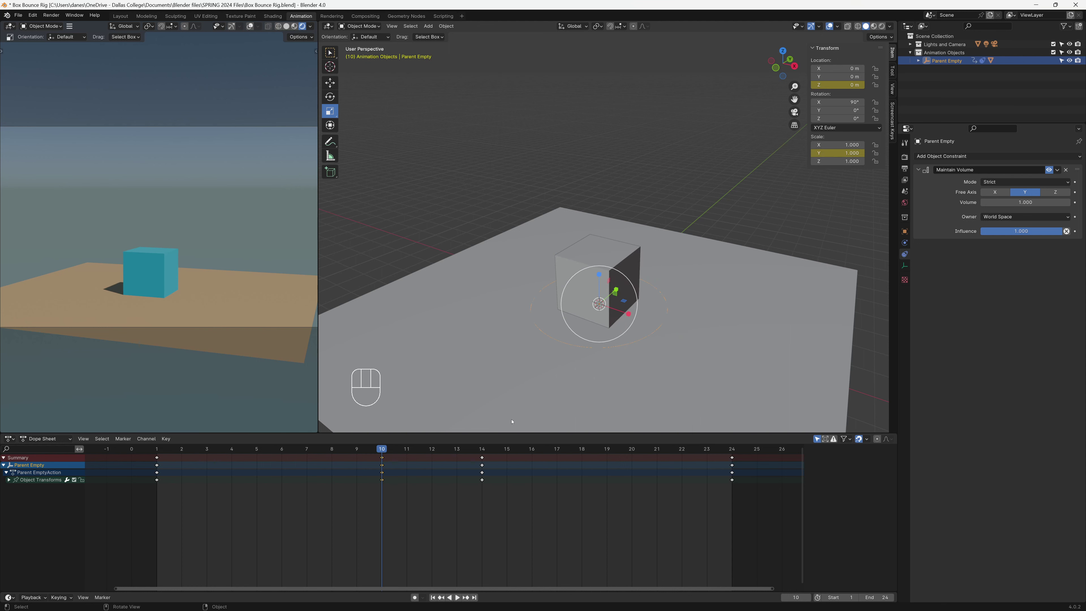
# At frame 12, set the Parent Empty's Y scale to 0.6 and insert a single keyframe on it.
pyautogui.click(432, 449)
pyautogui.click(832, 151)
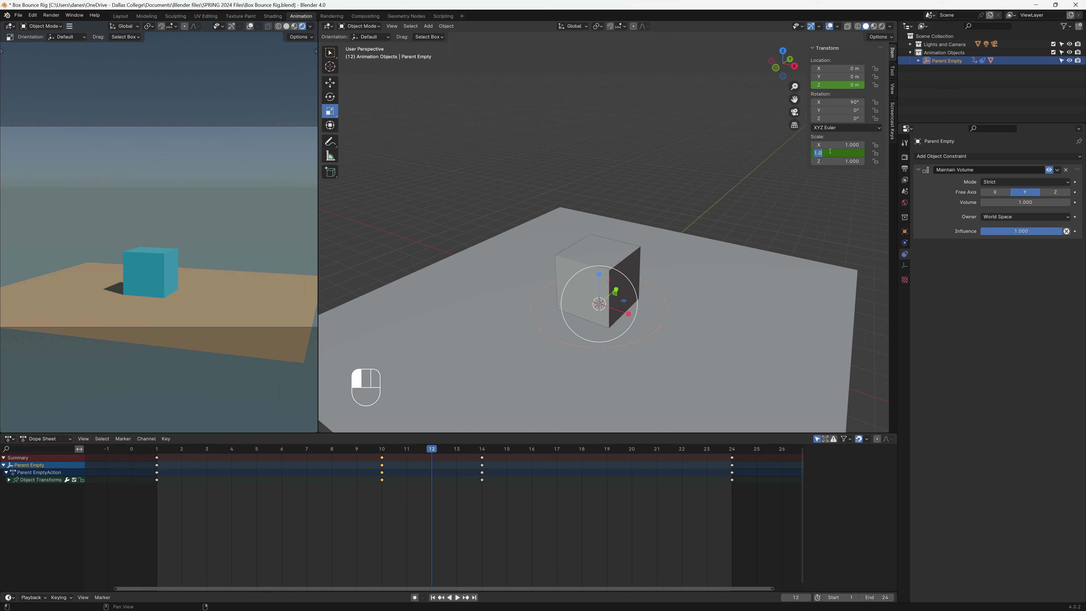
pyautogui.write('.6')
pyautogui.press('Return')
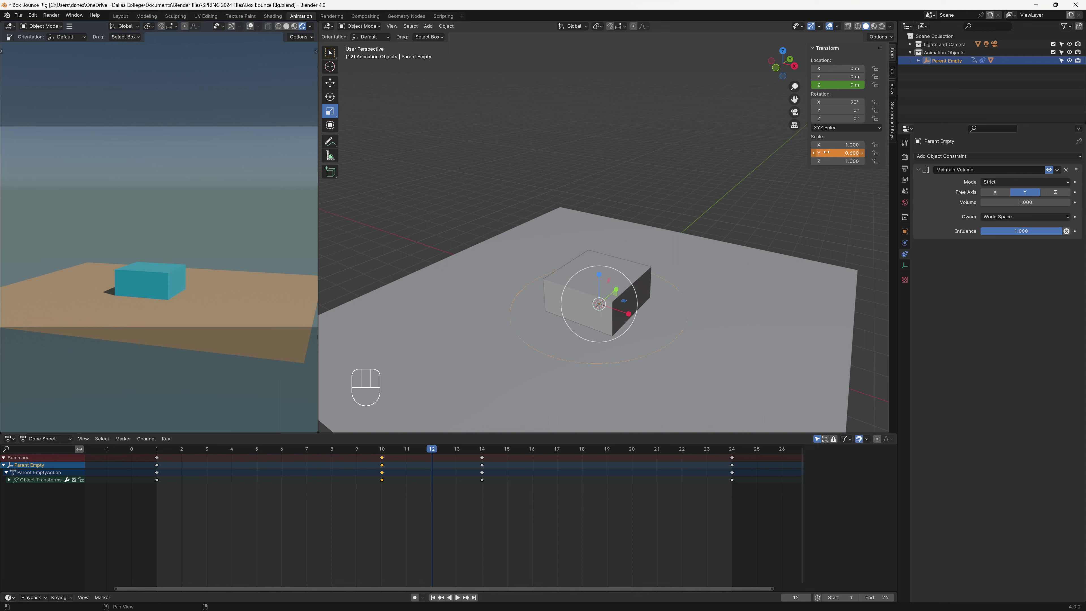
pyautogui.rightClick(827, 153)
pyautogui.click(828, 156)
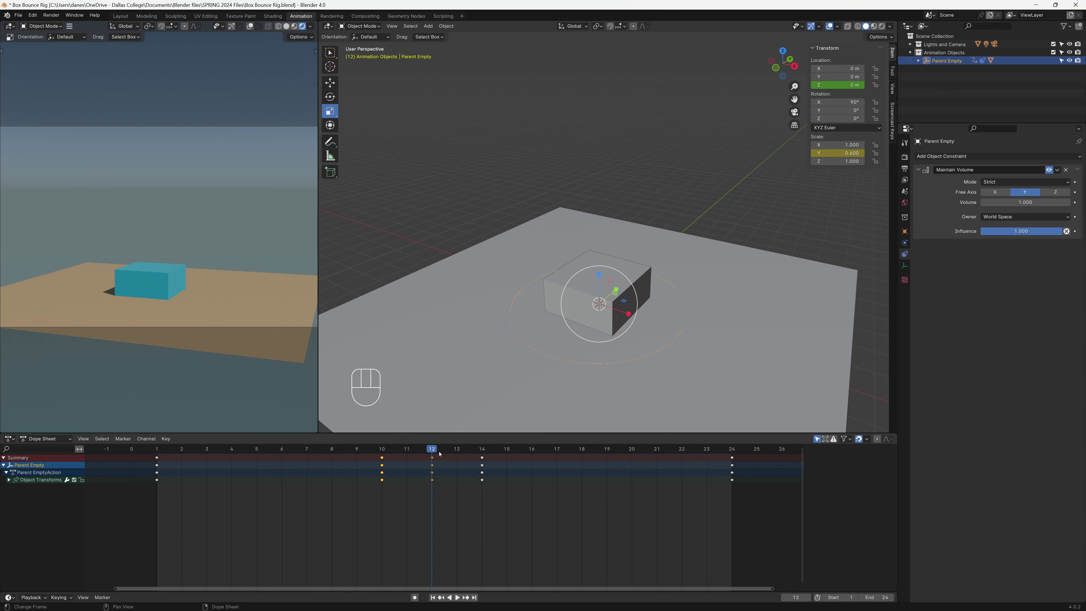
# Set and single-keyframe the Parent Empty's Y scale at 1 on frame 14, and play back the bounce to review the squash.
pyautogui.moveTo(433, 452); pyautogui.dragTo(482, 452)
pyautogui.click(842, 151)
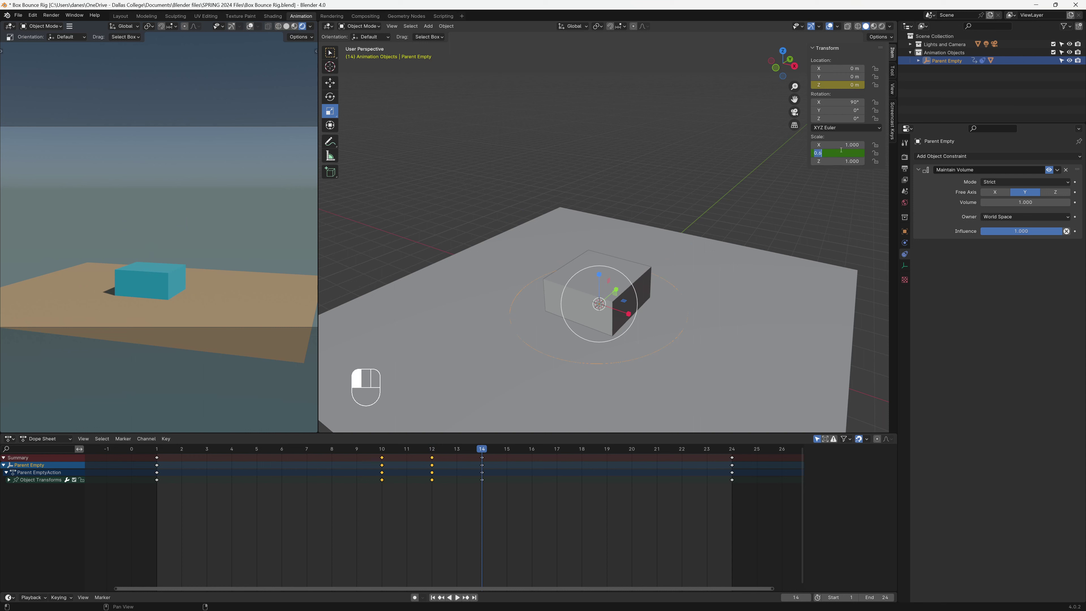
pyautogui.press('Return')
pyautogui.rightClick(840, 152)
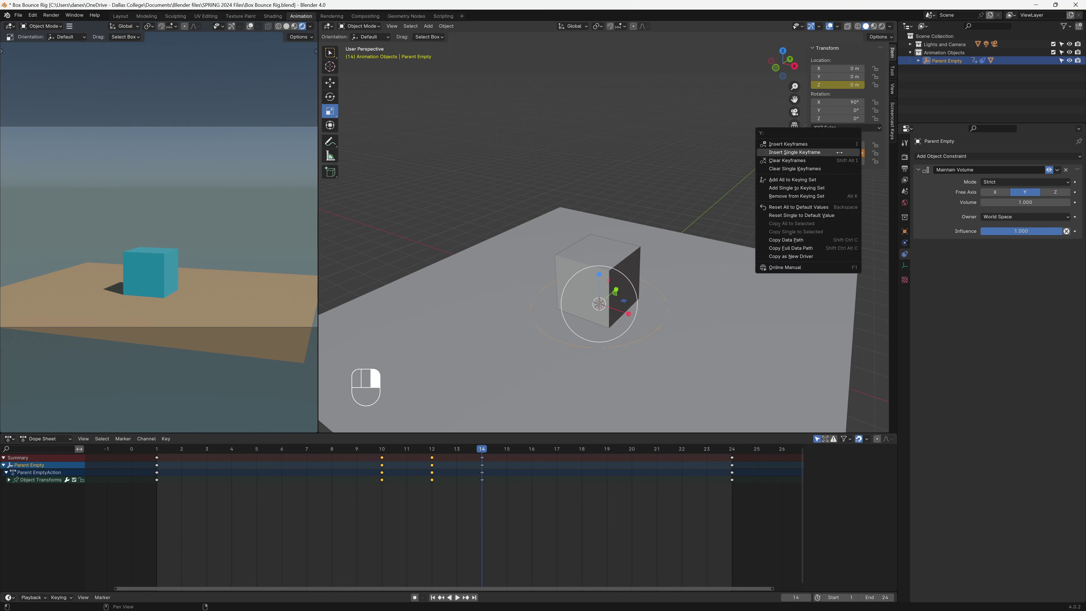
pyautogui.click(836, 153)
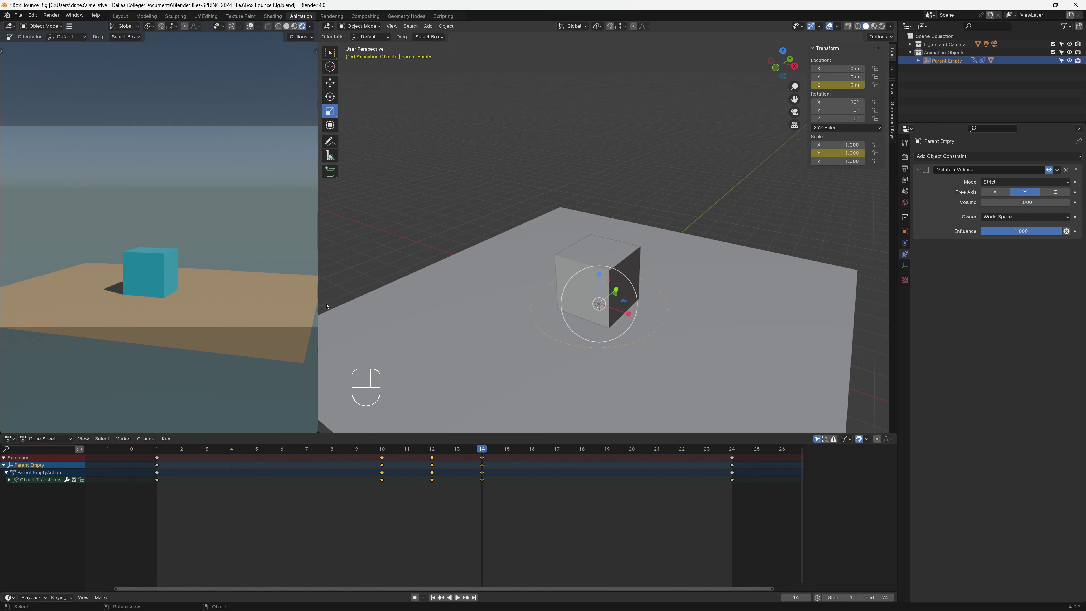
pyautogui.press('space')
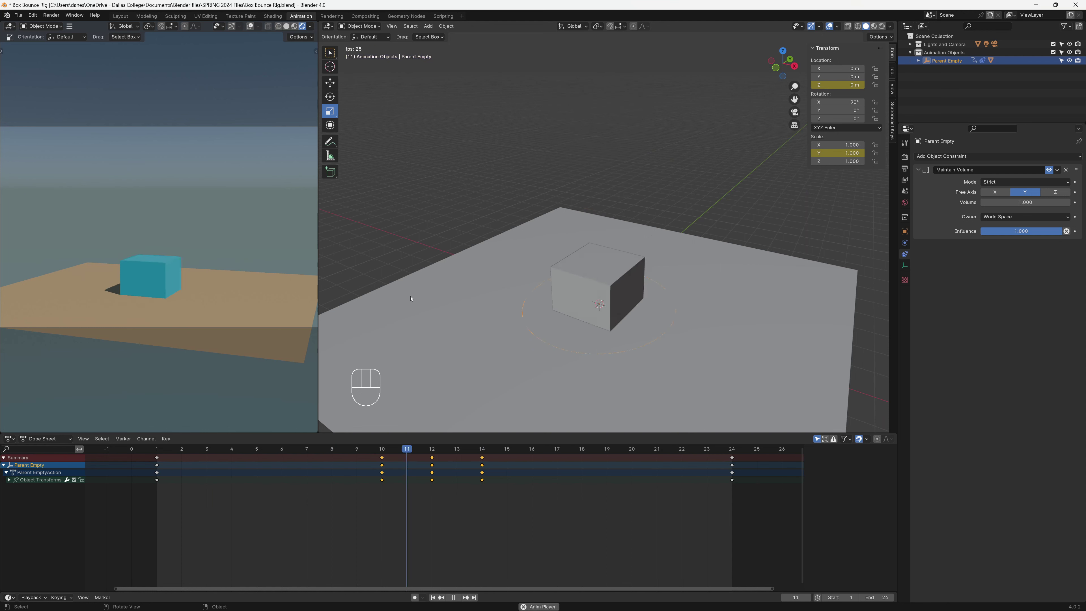
pyautogui.press('space')
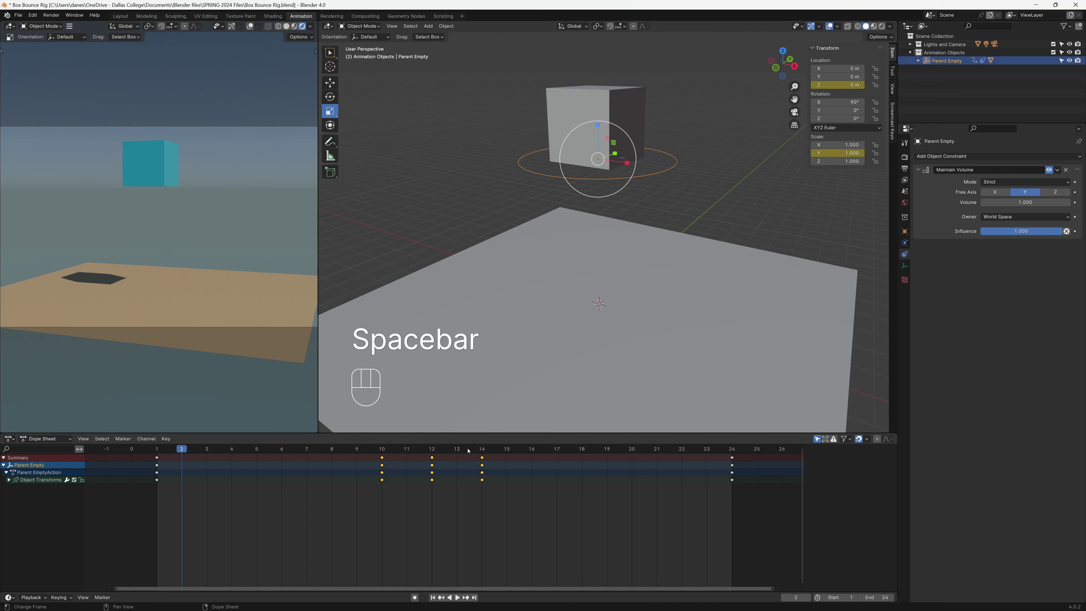
# Deepen the squash at frame 12 by replacing the single Y scale keyframe with 0.3, and play back the bounce.
pyautogui.click(443, 453)
pyautogui.moveTo(839, 152)
pyautogui.mouseDown()
pyautogui.moveTo(802, 153)
pyautogui.moveTo(826, 153)
pyautogui.mouseUp()
pyautogui.click(836, 153)
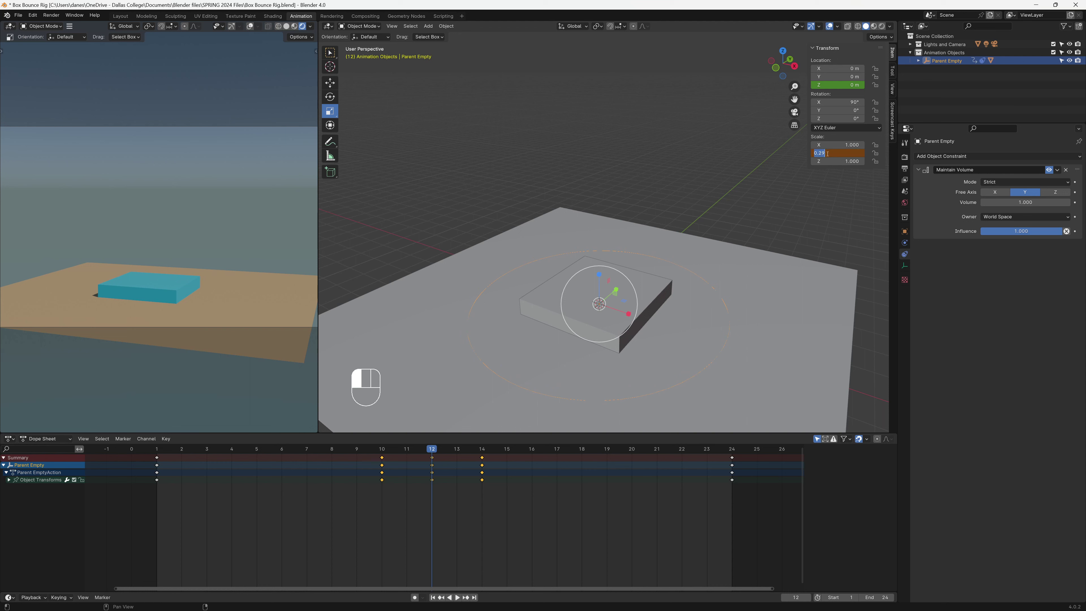
pyautogui.press('Return')
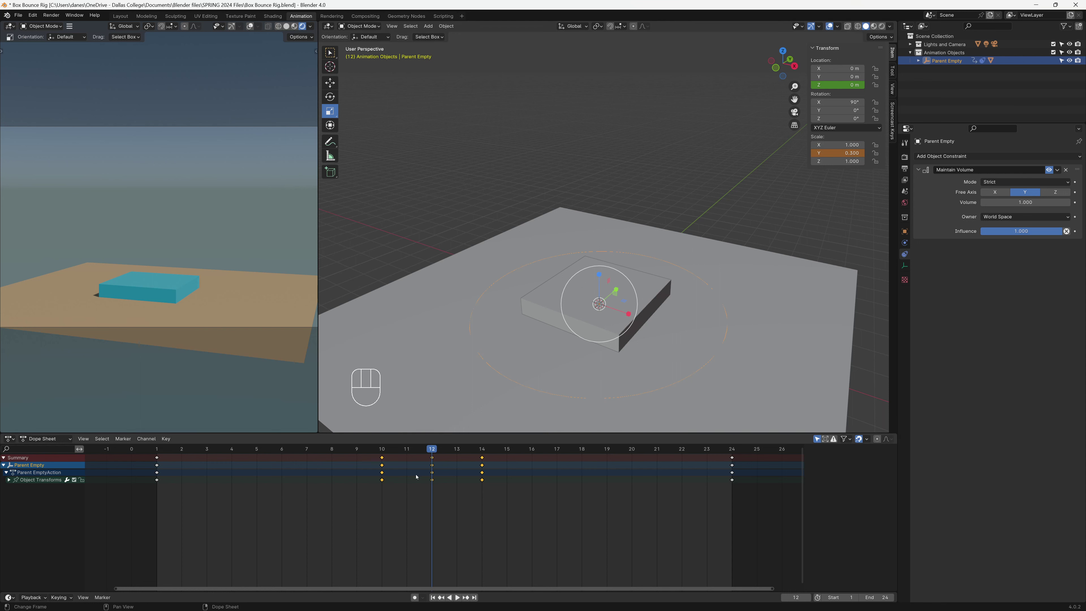
pyautogui.rightClick(835, 152)
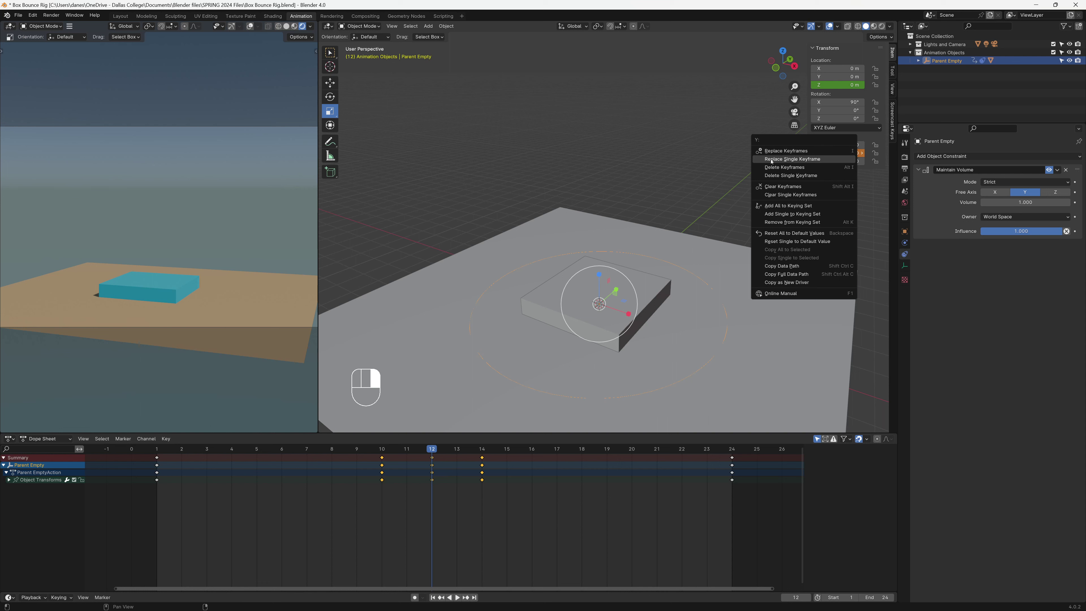
pyautogui.click(793, 159)
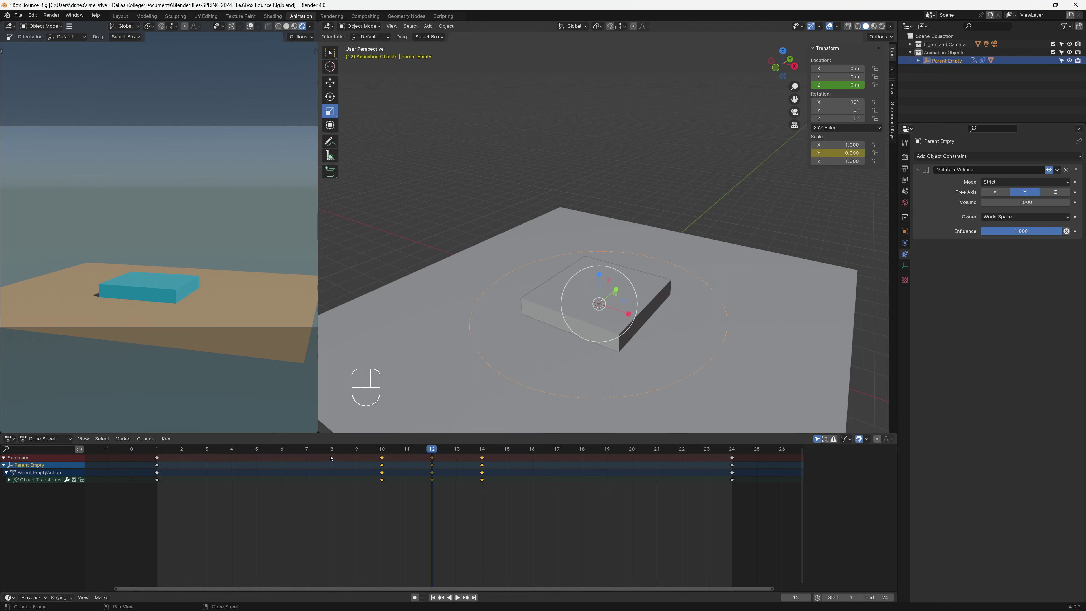
pyautogui.press('space')
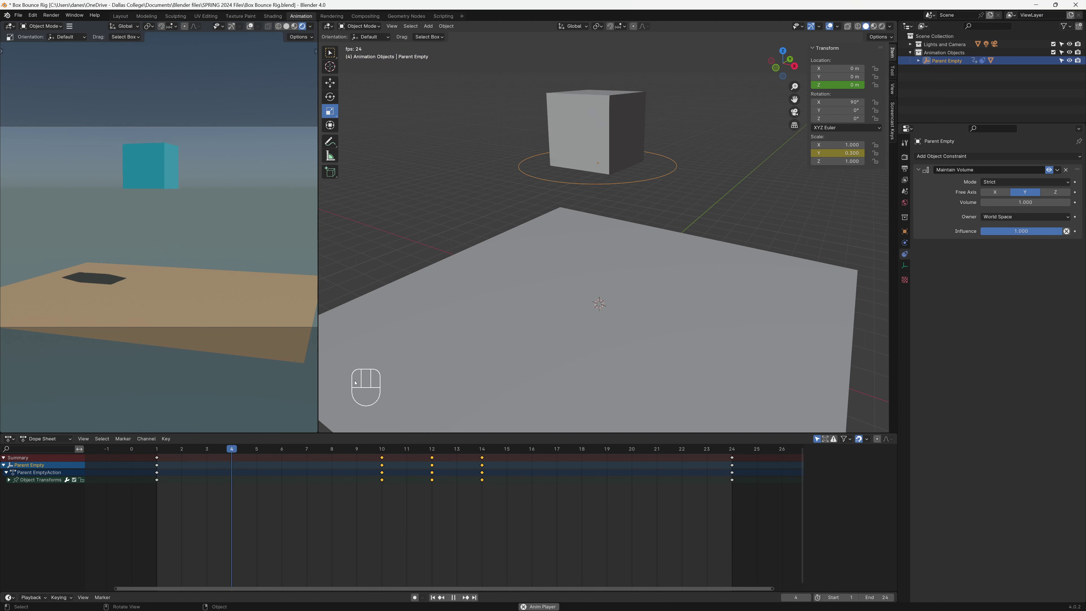
pyautogui.press('space')
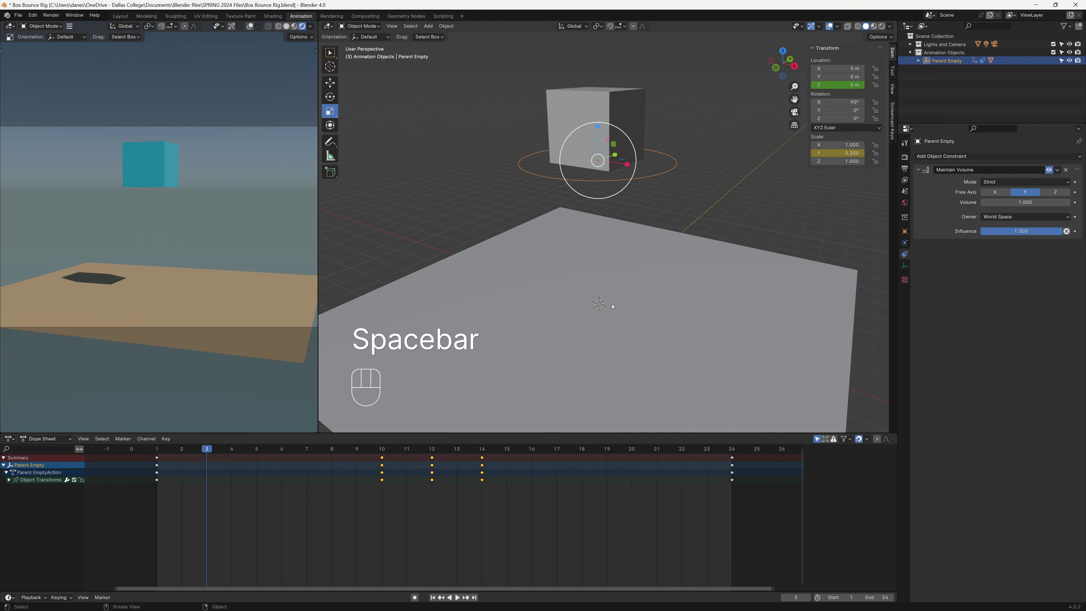
# Select the cube and, in right orthographic view at frame 1, insert a single keyframe on its X rotation of 0°.
pyautogui.click(642, 98)
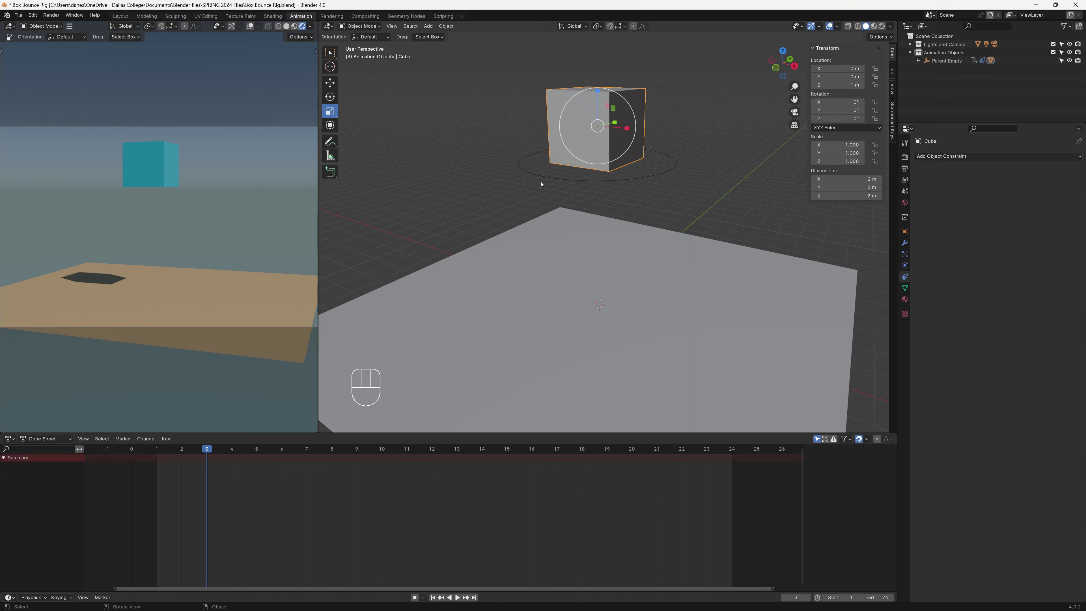
pyautogui.press('`')
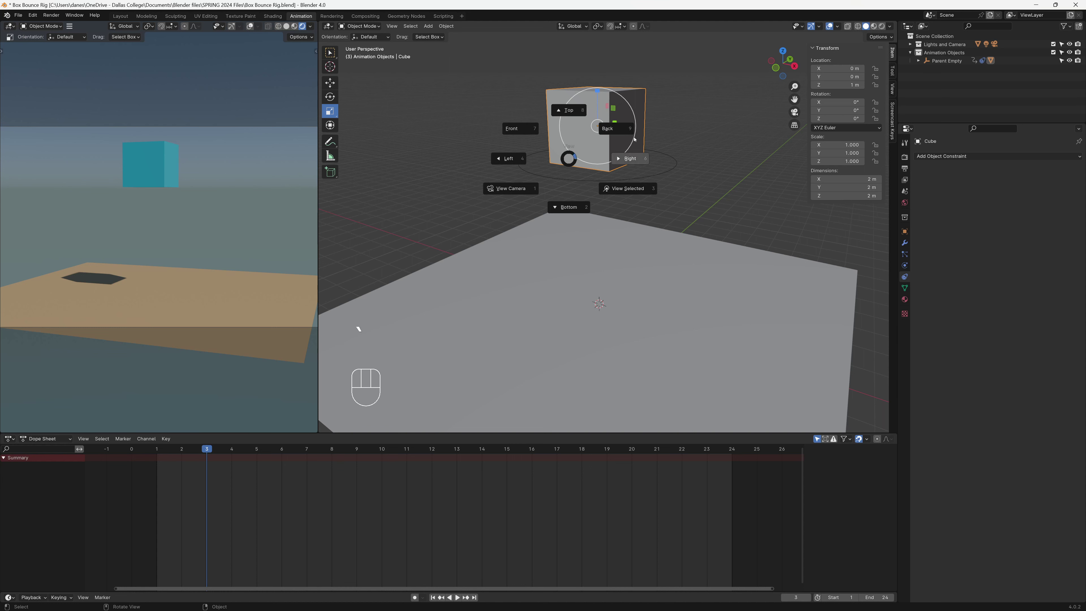
pyautogui.click(620, 128)
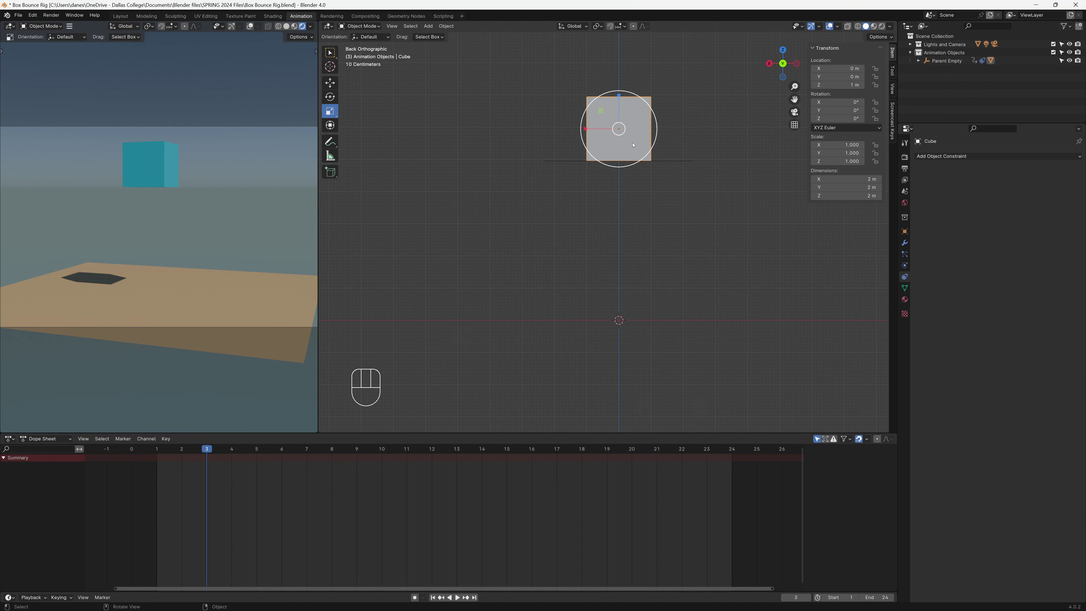
pyautogui.moveTo(208, 464); pyautogui.dragTo(154, 464)
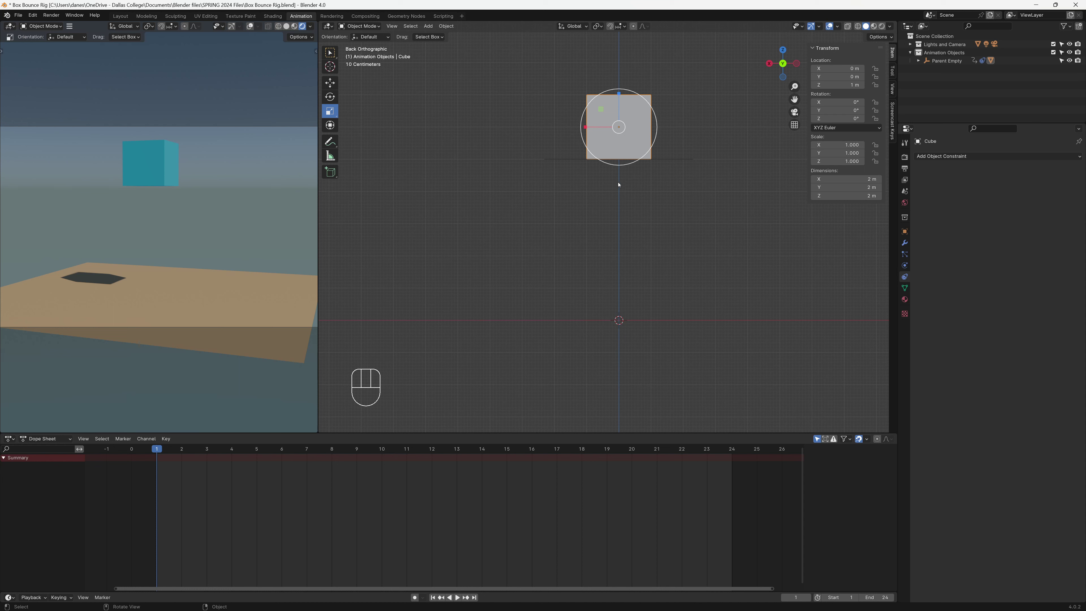
pyautogui.press('`')
pyautogui.click(691, 191)
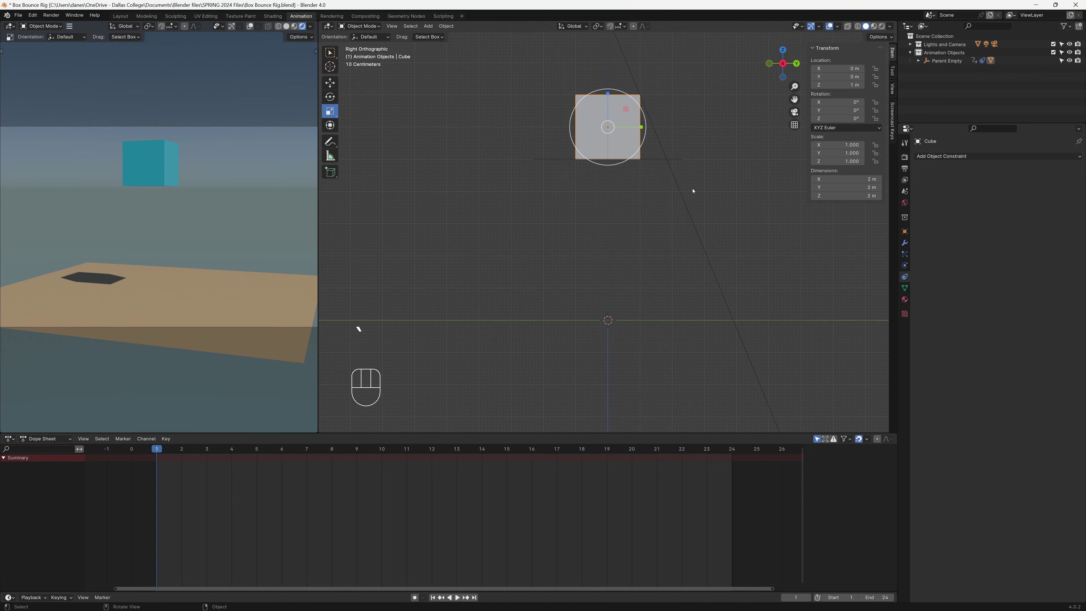
pyautogui.moveTo(838, 102)
pyautogui.mouseDown()
pyautogui.moveTo(813, 101)
pyautogui.moveTo(838, 102)
pyautogui.mouseUp()
pyautogui.rightClick(838, 102)
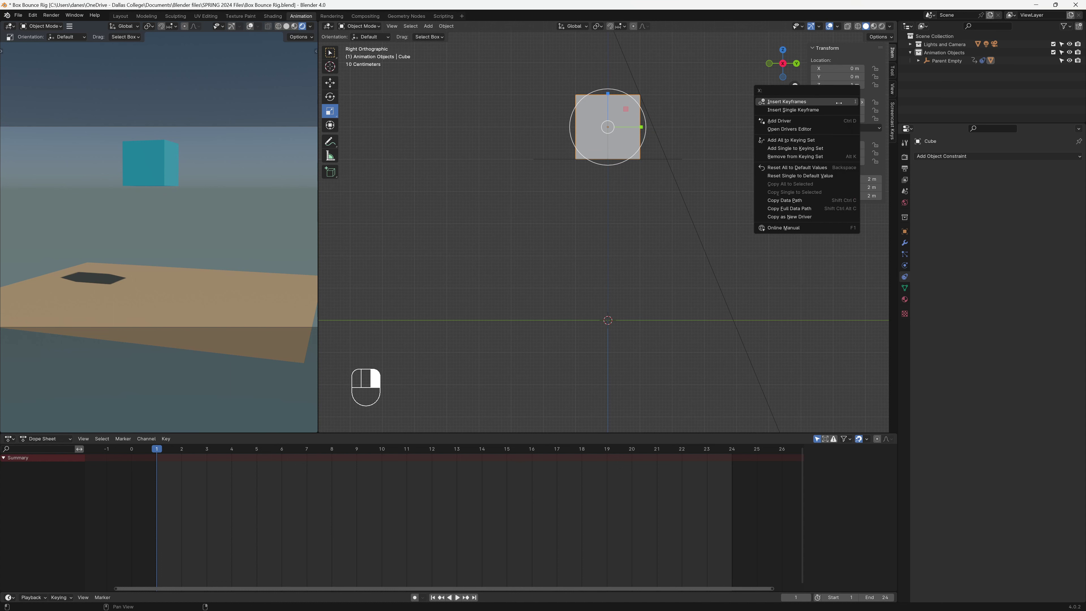
pyautogui.click(838, 108)
# At frame 10, set the cube's X rotation to 180° and insert a single keyframe on it.
pyautogui.moveTo(182, 477); pyautogui.dragTo(386, 468)
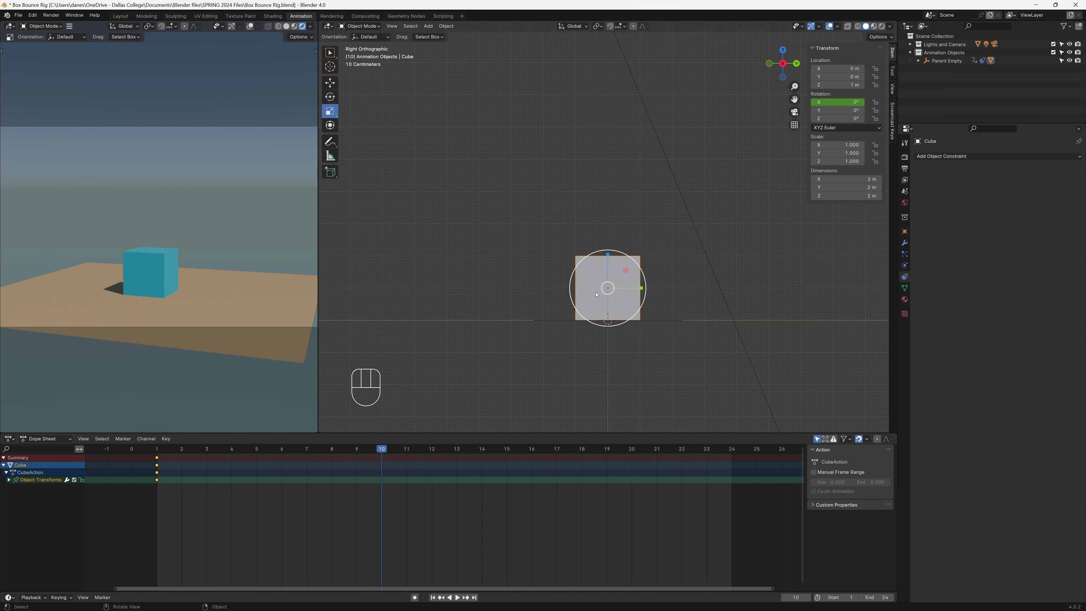
pyautogui.moveTo(838, 102); pyautogui.dragTo(915, 102)
pyautogui.click(832, 102)
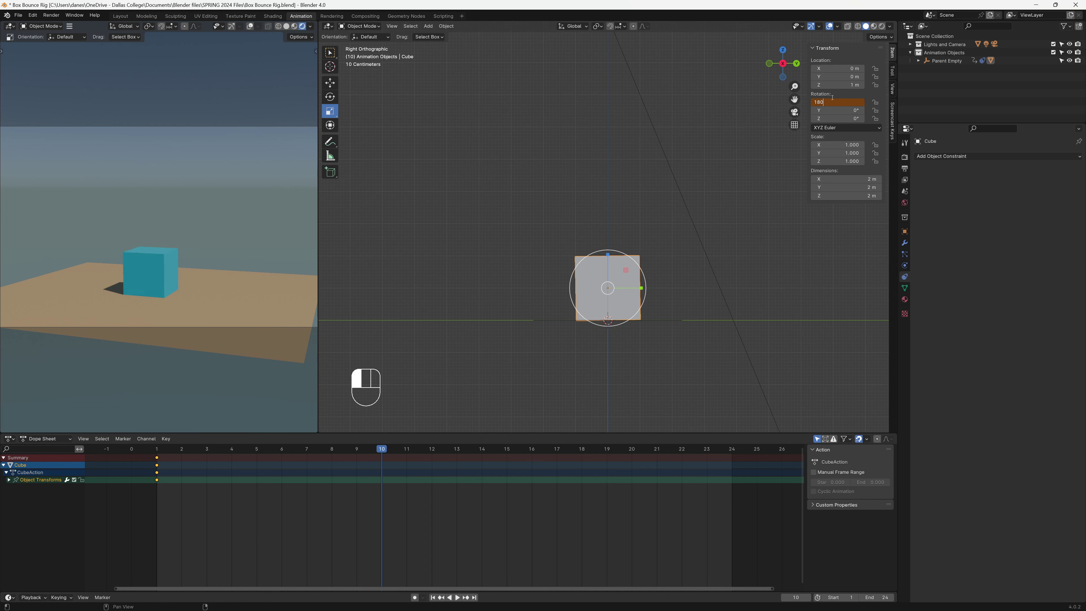
pyautogui.press('Escape')
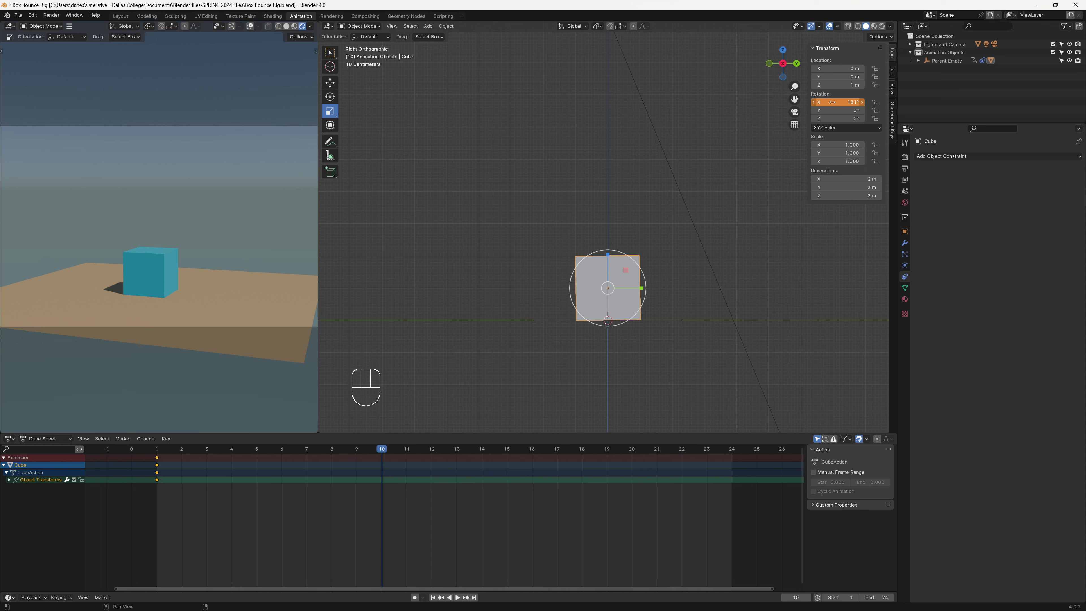
pyautogui.click(839, 100)
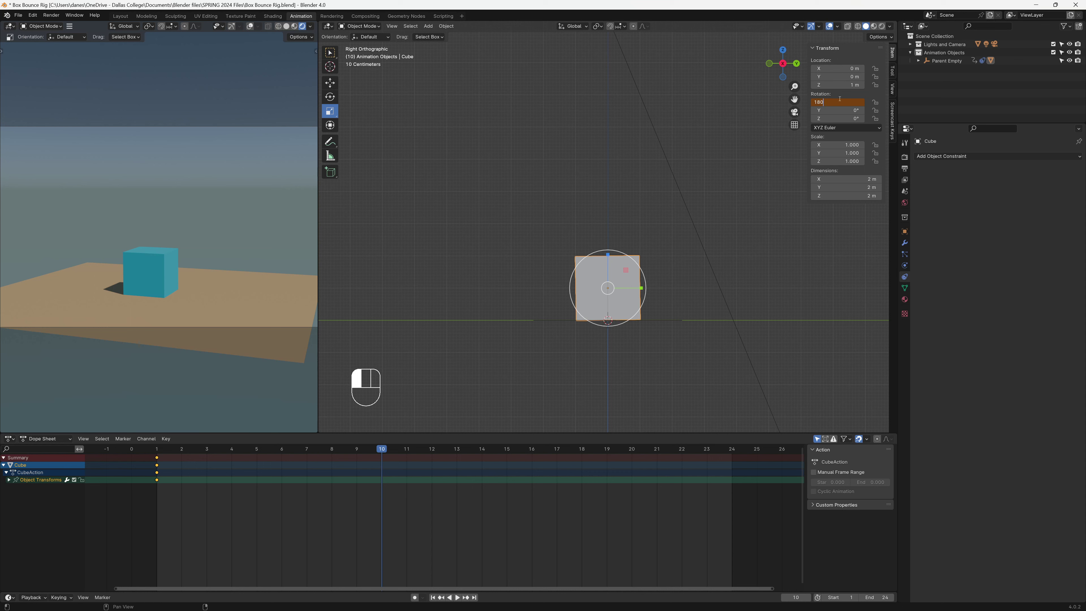
pyautogui.press('Return')
pyautogui.rightClick(835, 102)
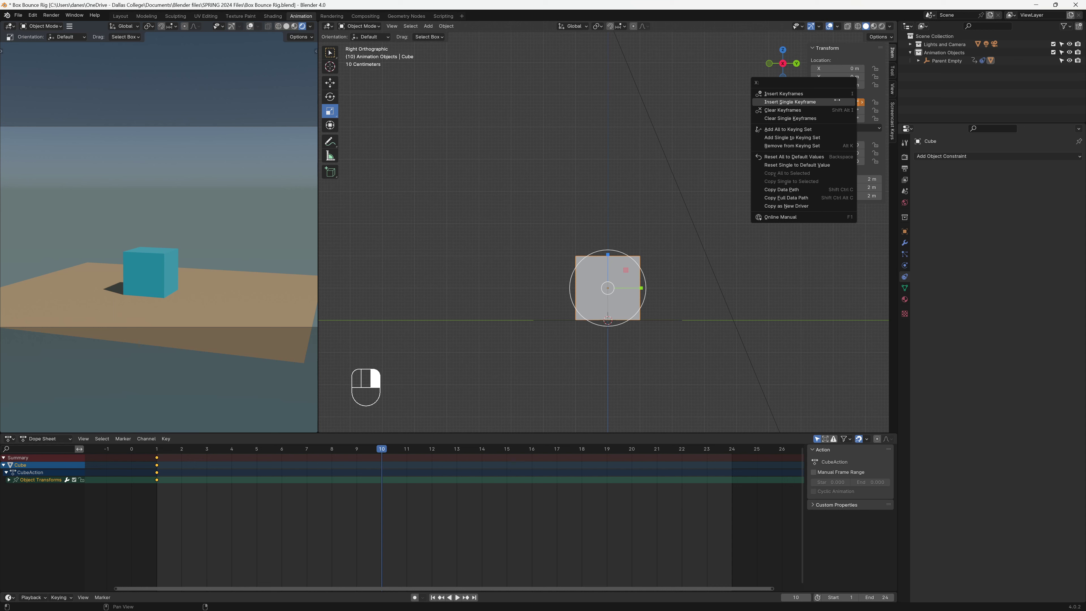
pyautogui.click(838, 101)
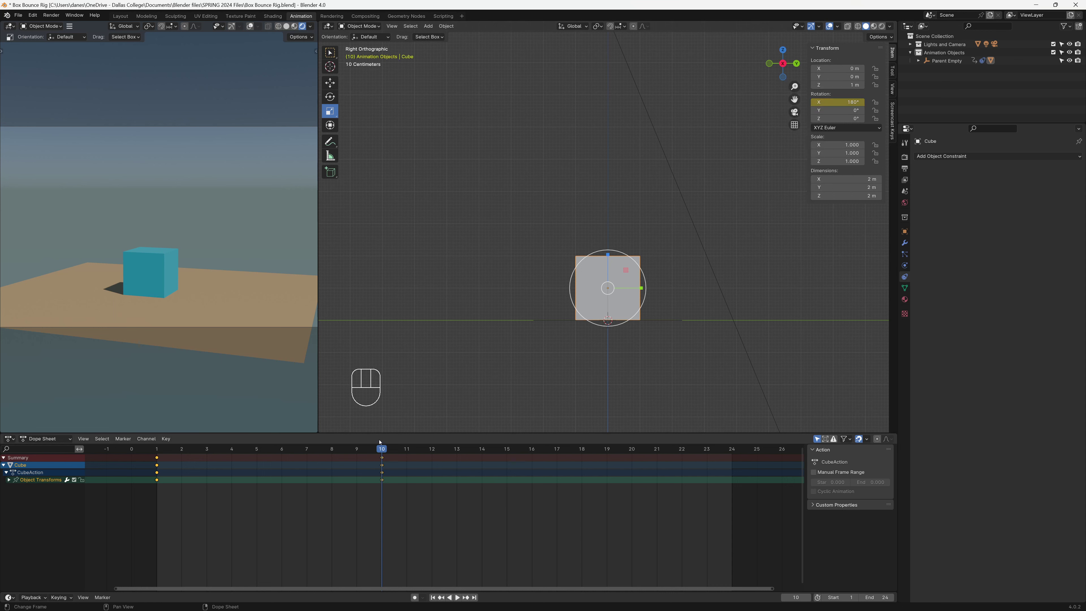
# Hold the cube's X rotation by inserting a single keyframe on it at frame 14.
pyautogui.click(374, 450)
pyautogui.moveTo(374, 450); pyautogui.dragTo(476, 459)
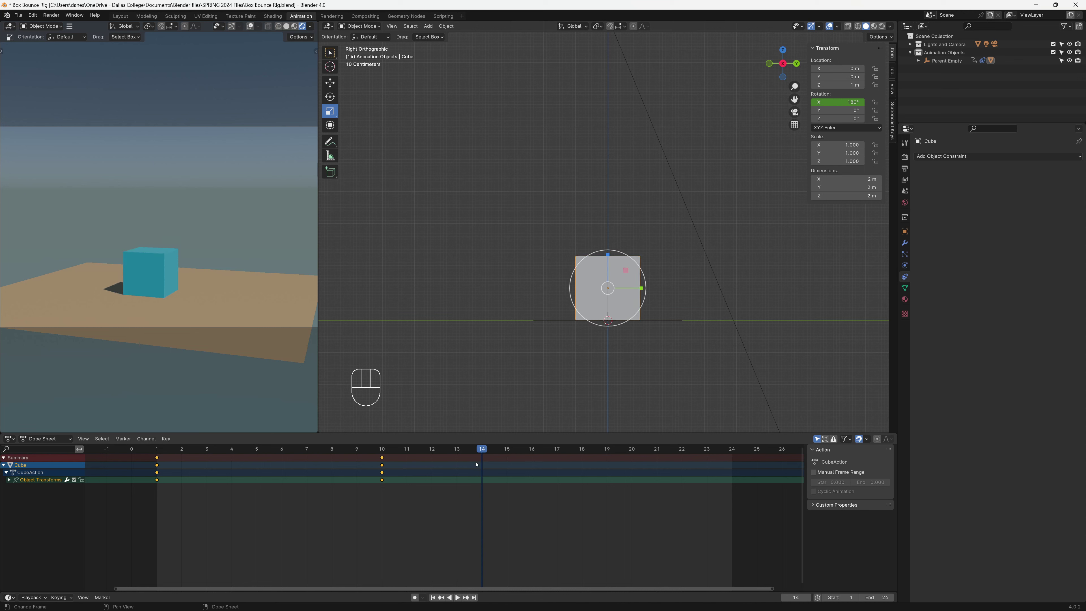
pyautogui.rightClick(837, 102)
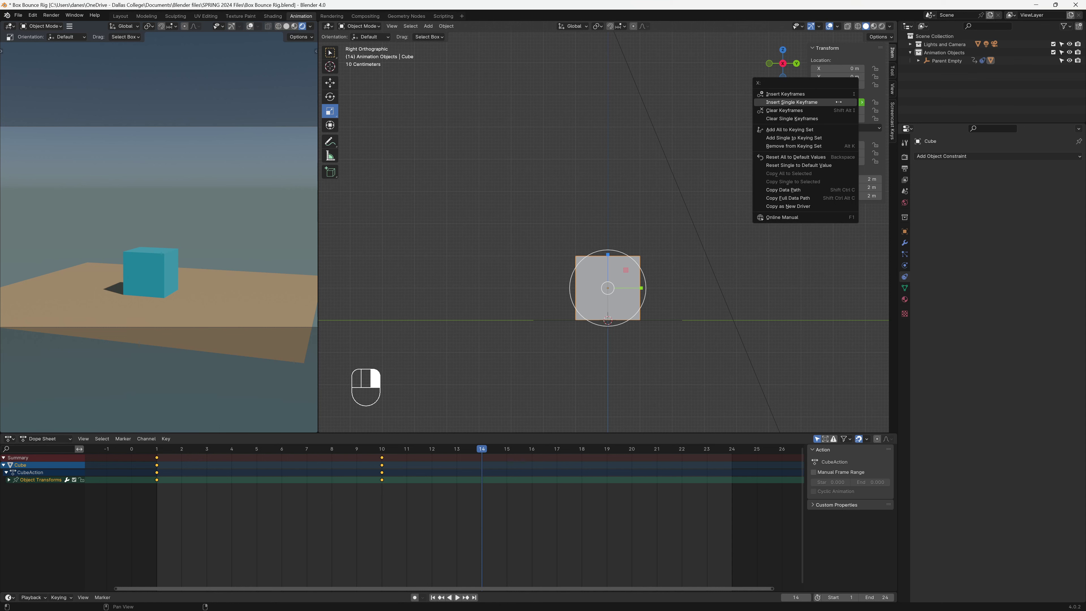
pyautogui.click(834, 99)
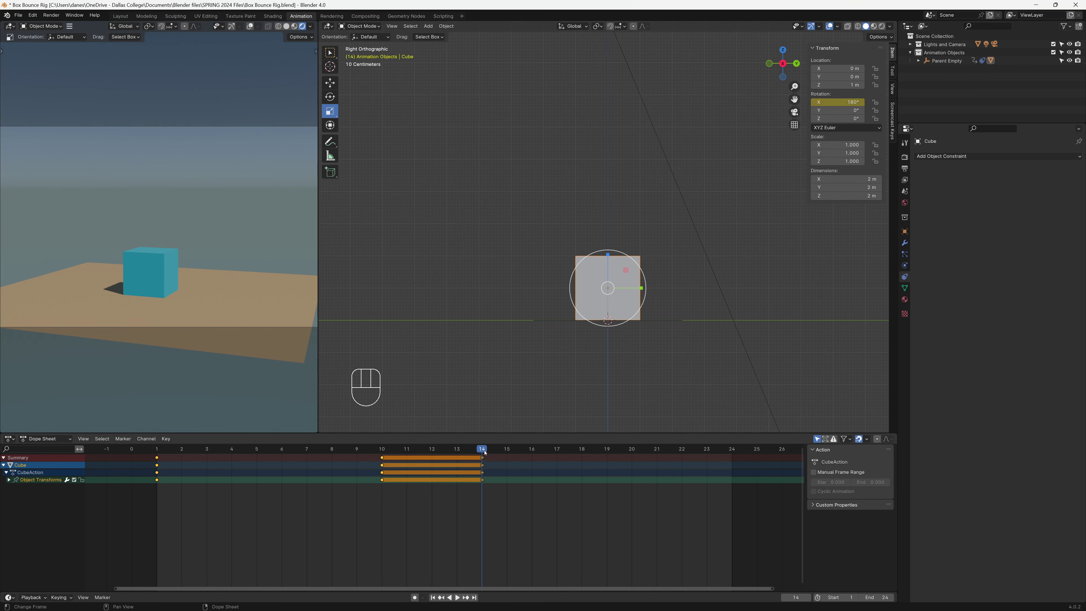
# At frame 24, set the cube's X rotation to 360° and insert a single keyframe on it.
pyautogui.moveTo(483, 449); pyautogui.dragTo(737, 453)
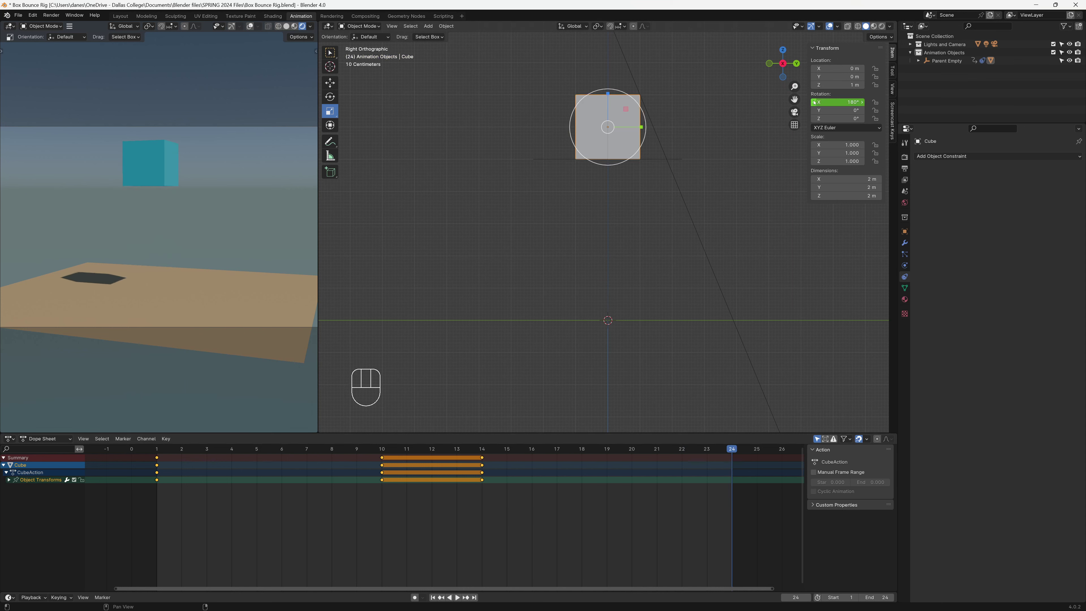
pyautogui.moveTo(831, 99); pyautogui.dragTo(855, 100)
pyautogui.click(834, 102)
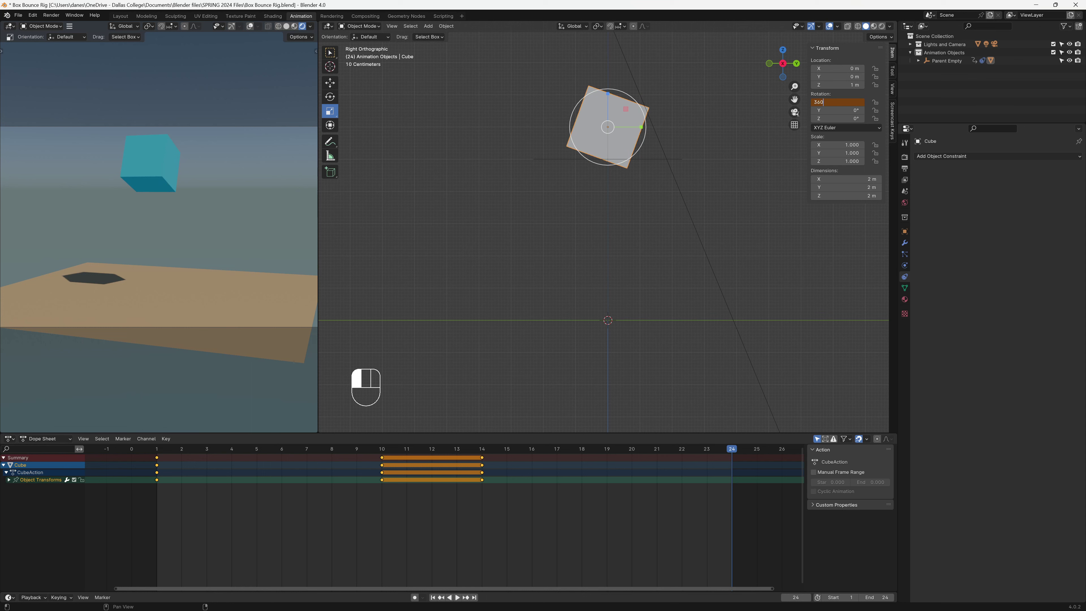
pyautogui.press('Return')
pyautogui.rightClick(833, 101)
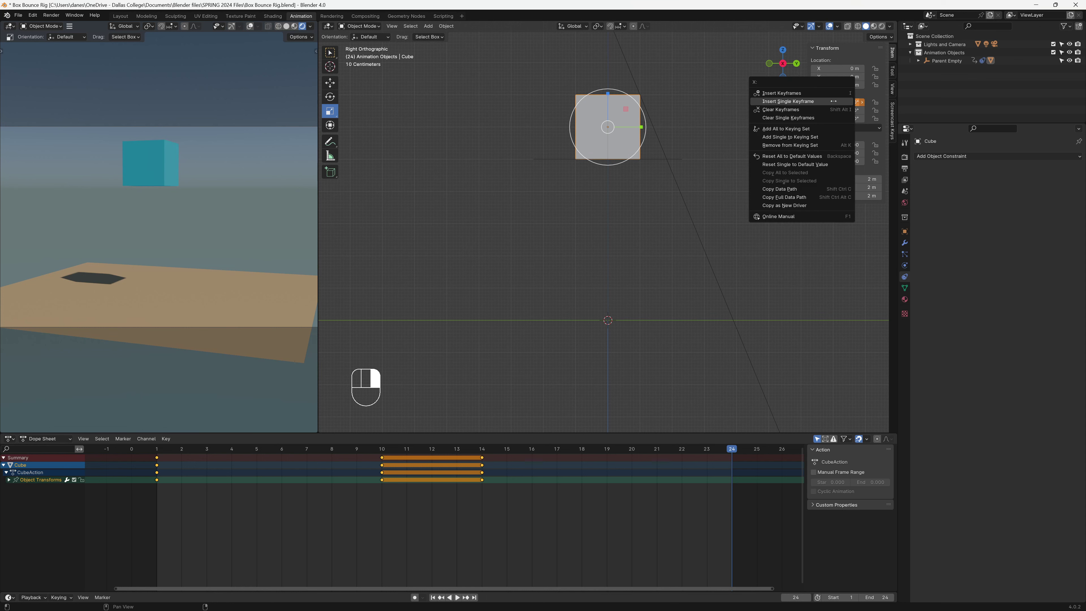
pyautogui.click(834, 101)
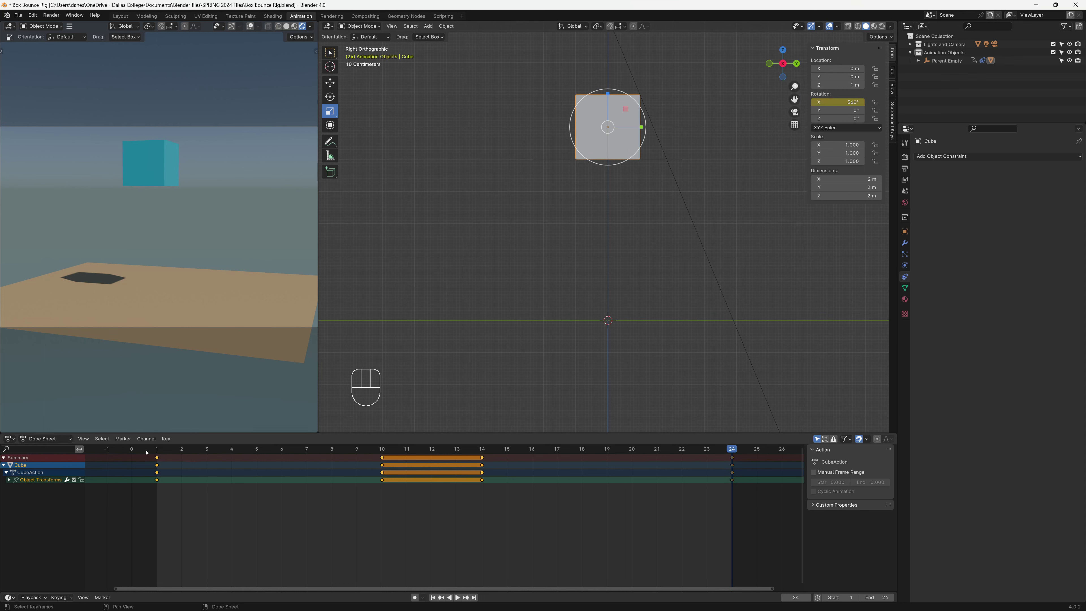
# Play back the bounce from frame 1 to review the cube's rotation.
pyautogui.click(155, 448)
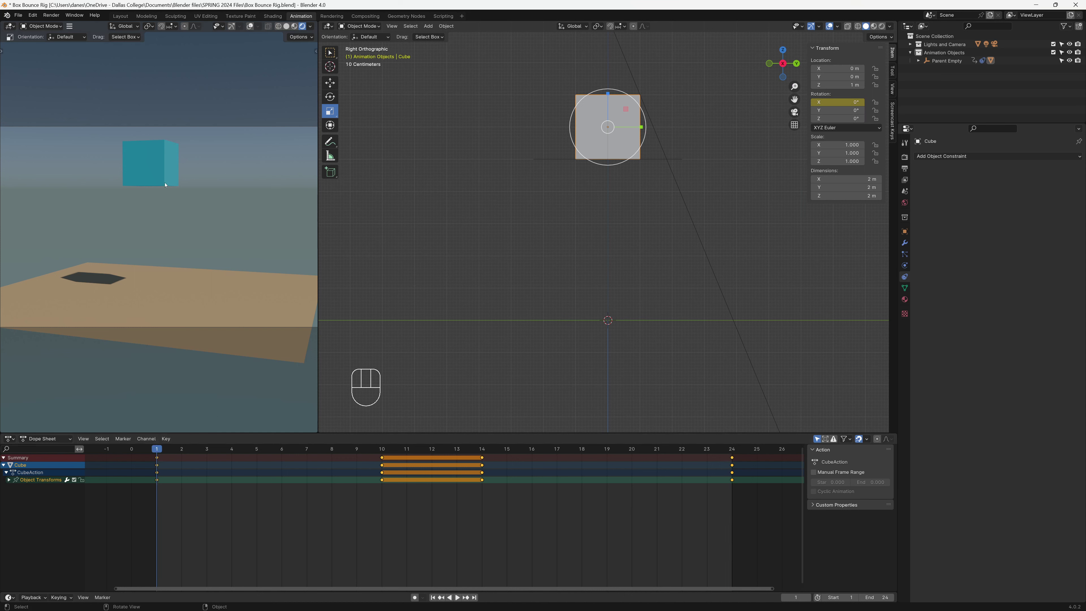
pyautogui.press('space')
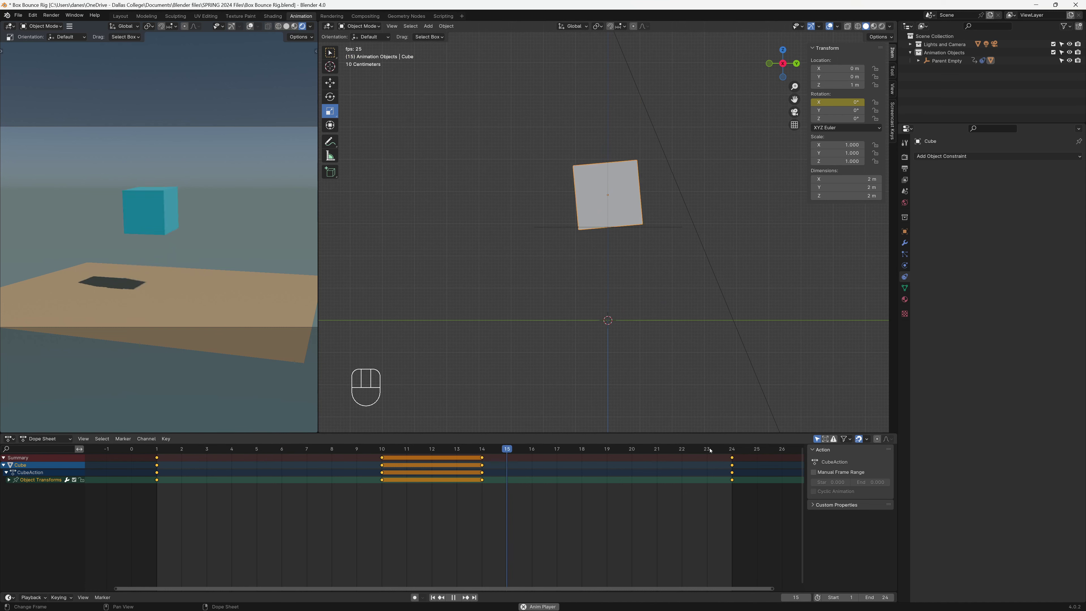
pyautogui.press('space')
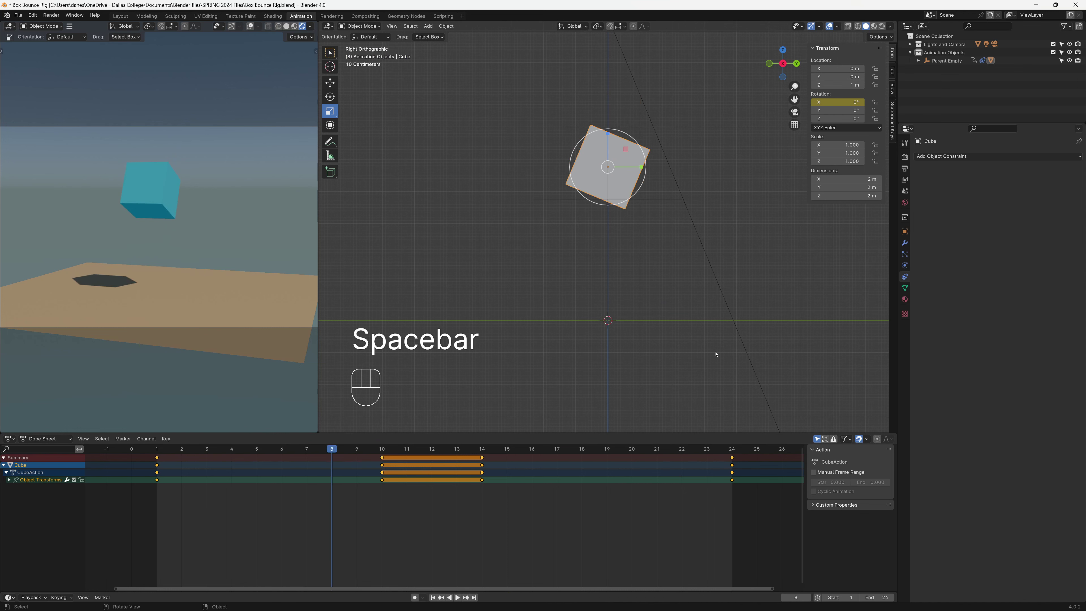
# Set the render output path to First_Lastname_Rig.mov in the Desktop folder, basing the name on the existing Transform_Animation movie.
pyautogui.click(905, 169)
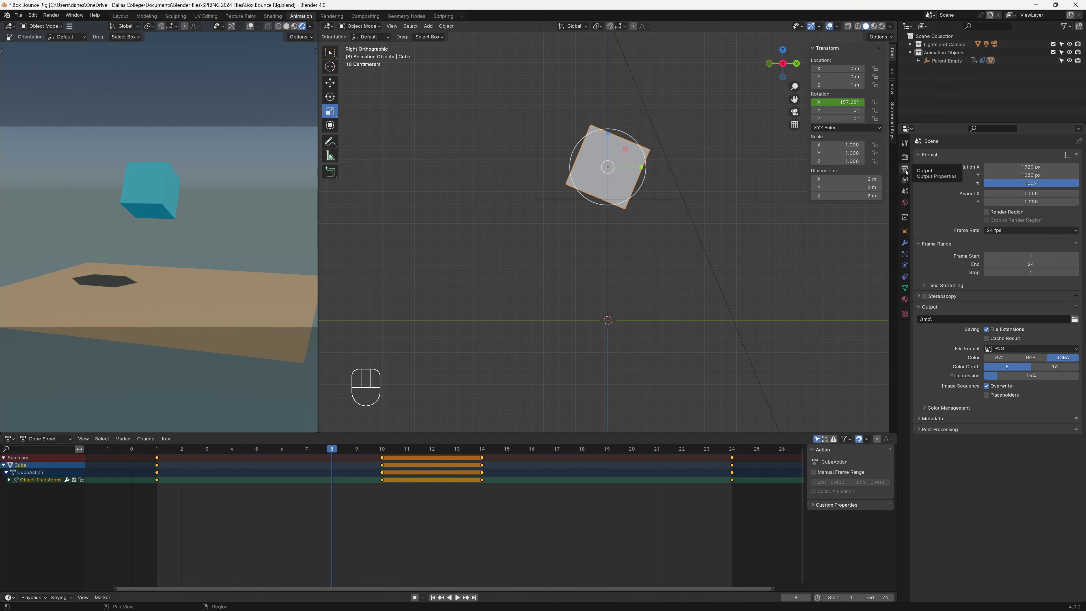
pyautogui.click(906, 161)
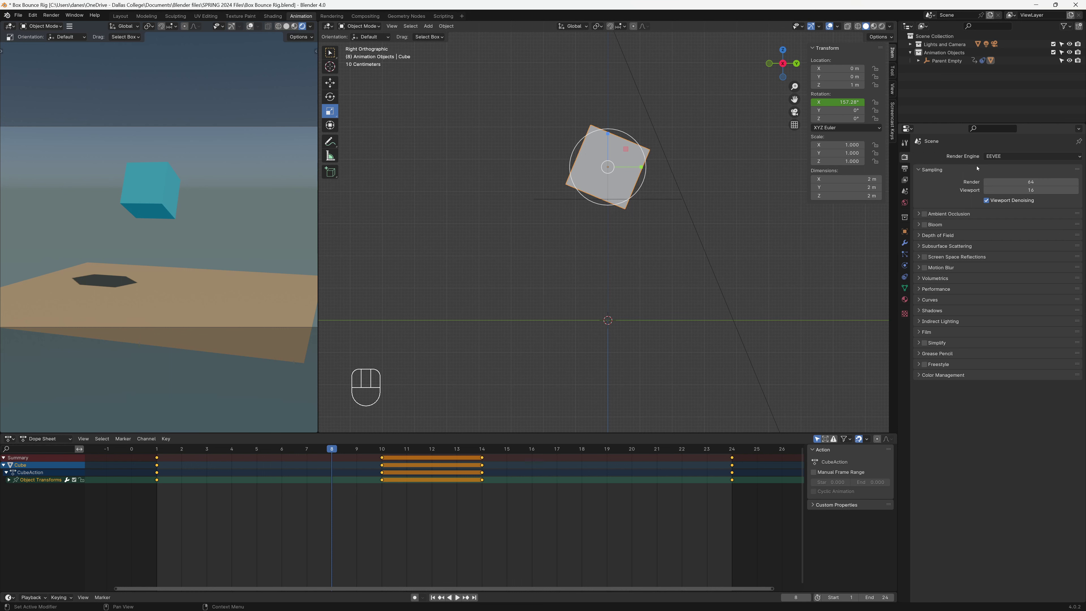
pyautogui.click(929, 216)
pyautogui.click(905, 170)
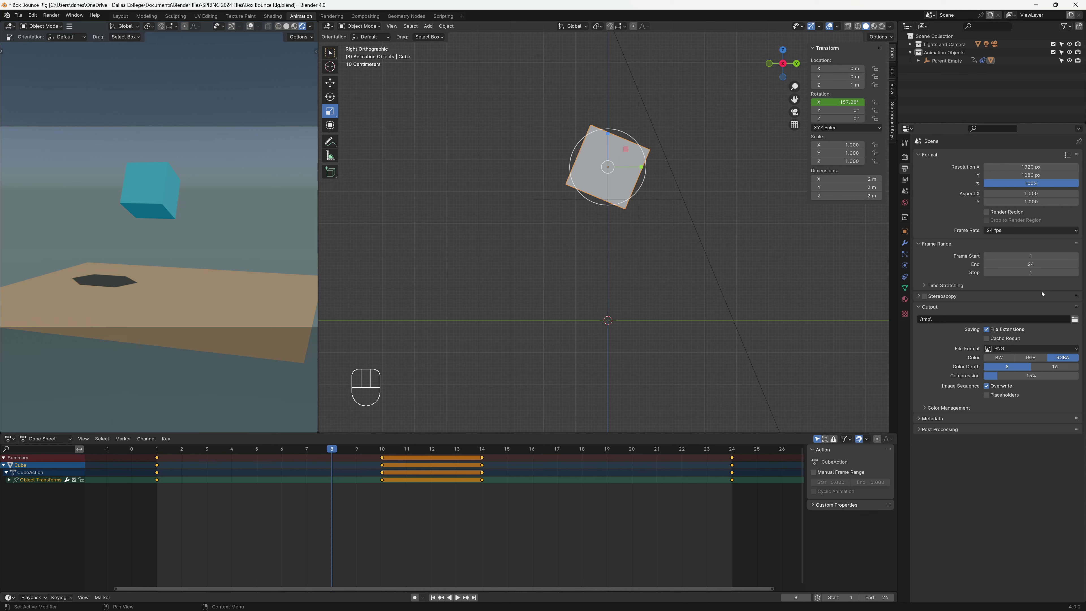
pyautogui.click(1076, 320)
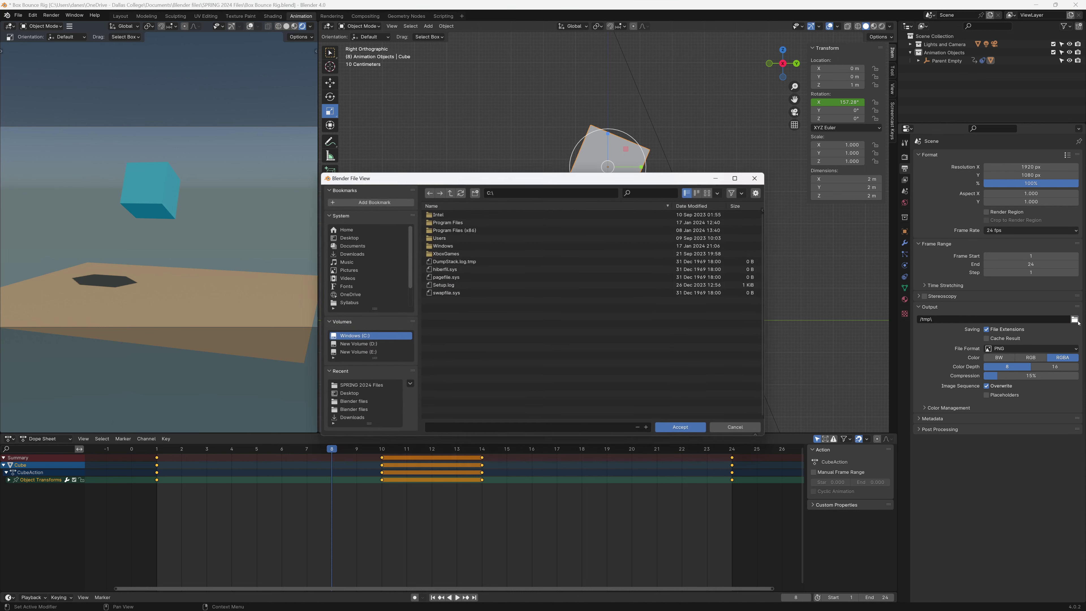
pyautogui.click(365, 237)
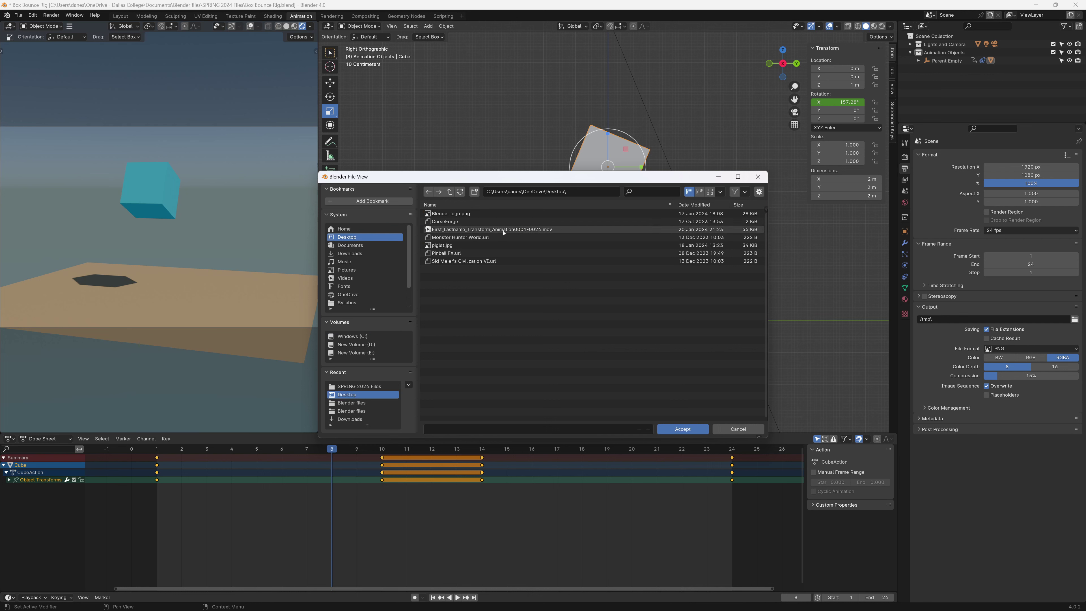
pyautogui.click(492, 229)
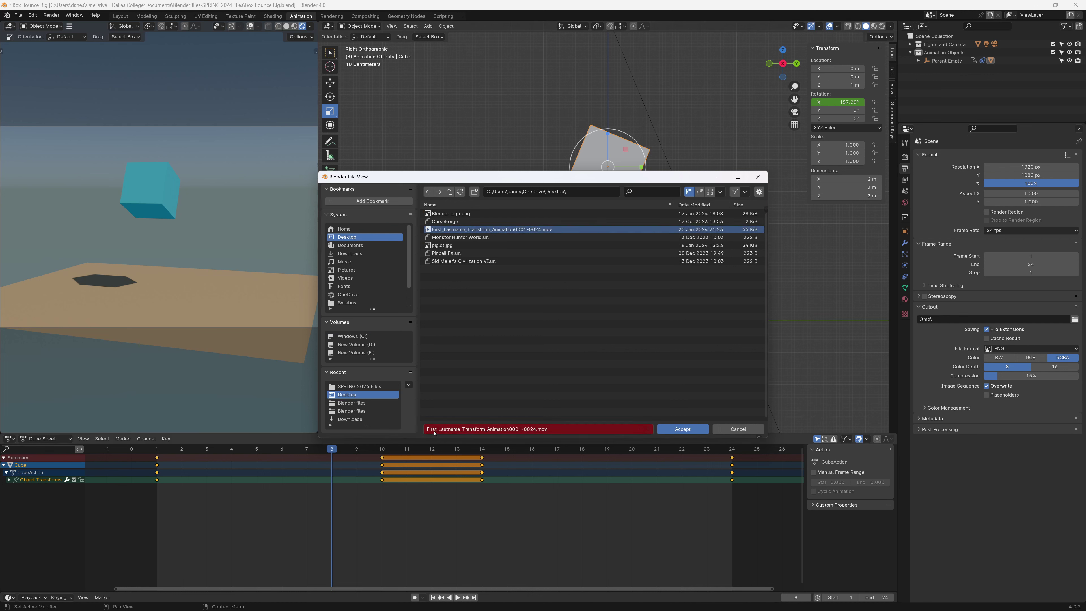
pyautogui.click(445, 430)
pyautogui.click(486, 429)
pyautogui.moveTo(534, 429); pyautogui.dragTo(463, 429)
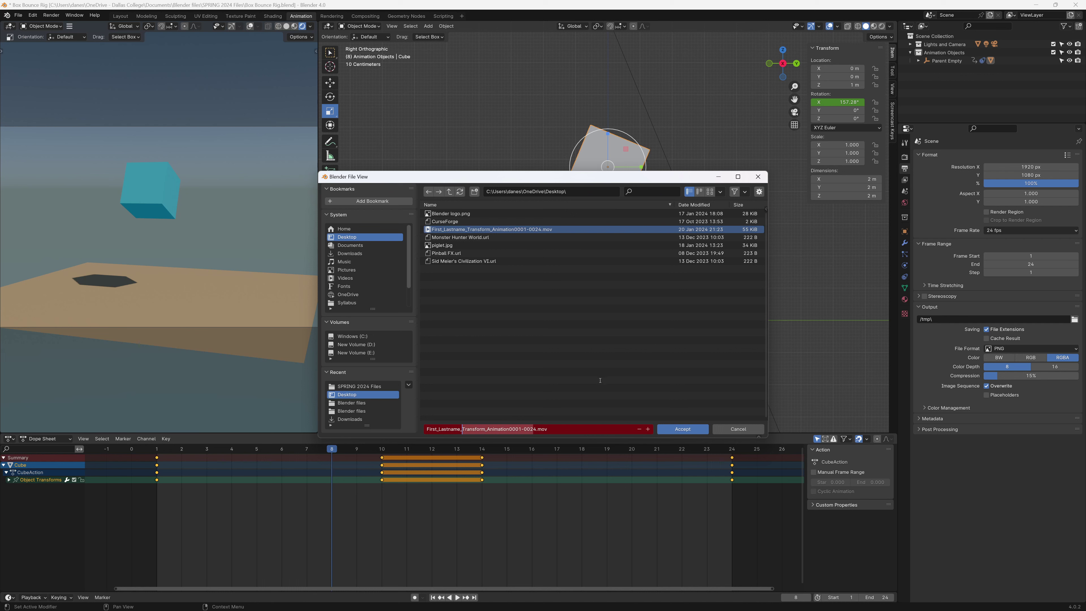
pyautogui.write('Rig')
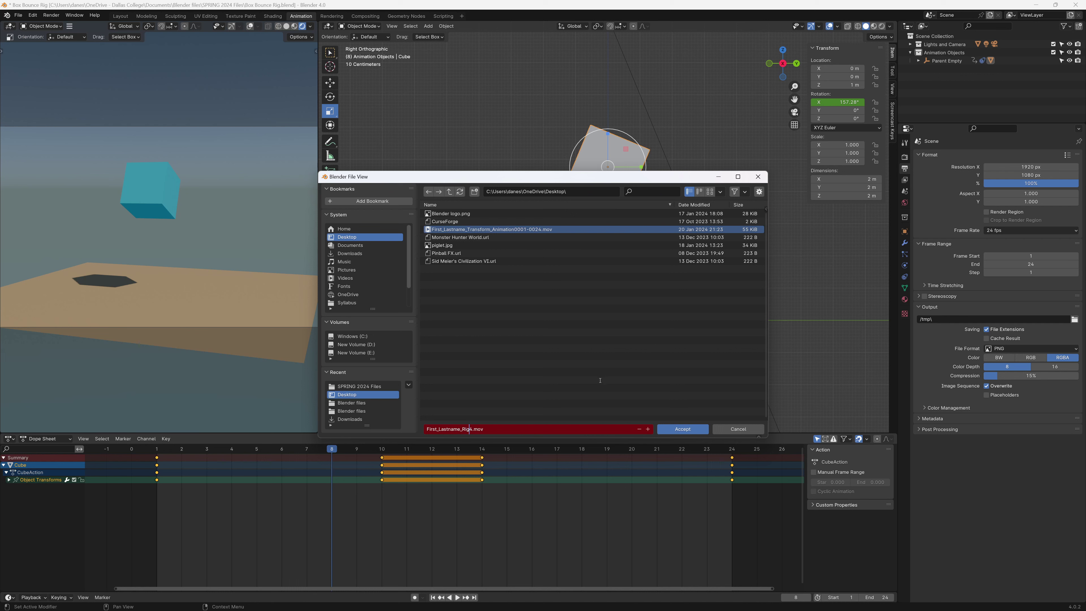
pyautogui.press('BackSpace')
pyautogui.click(692, 429)
pyautogui.click(691, 429)
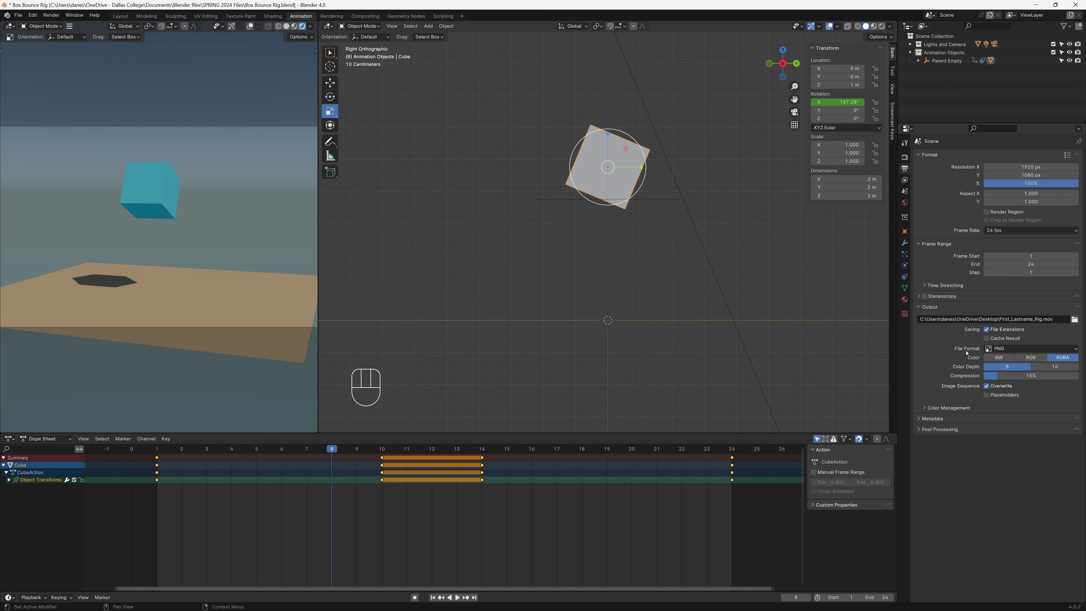
# Set the output file format to FFmpeg Video with a QuickTime container.
pyautogui.click(992, 348)
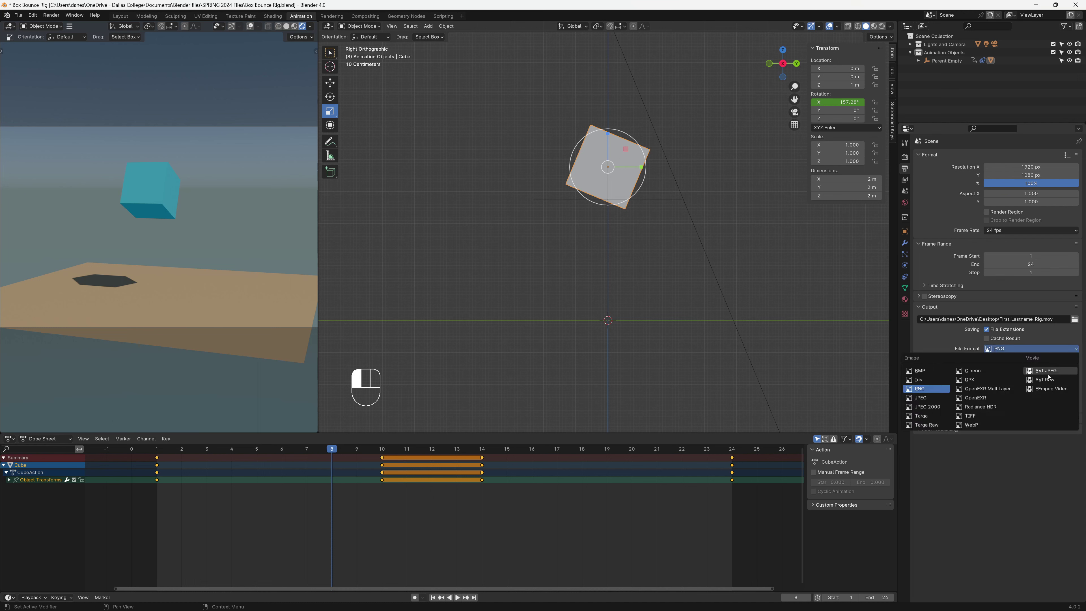
pyautogui.click(1060, 390)
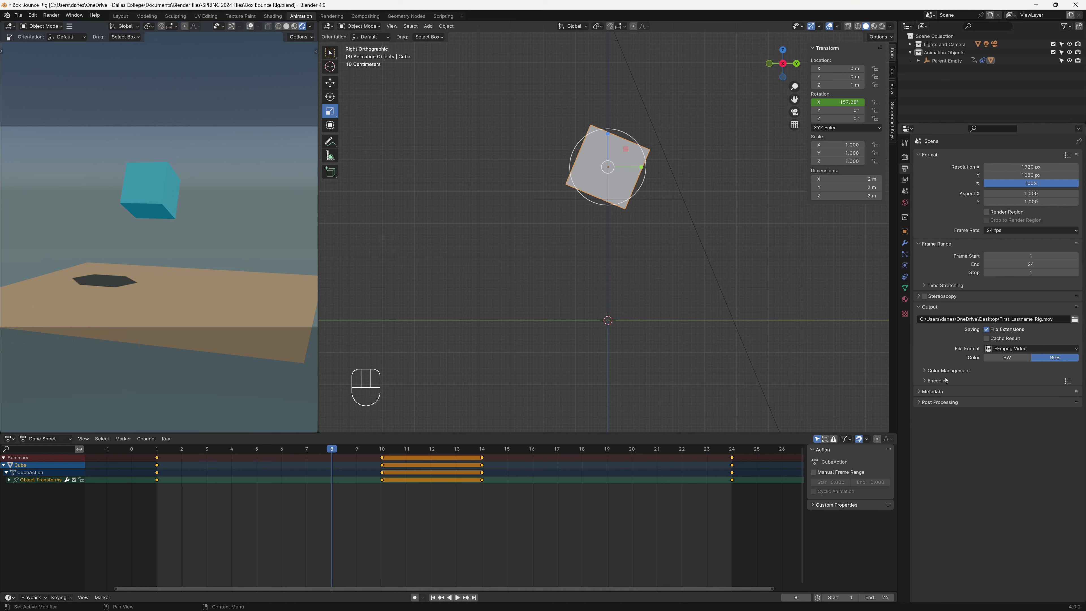
pyautogui.click(930, 382)
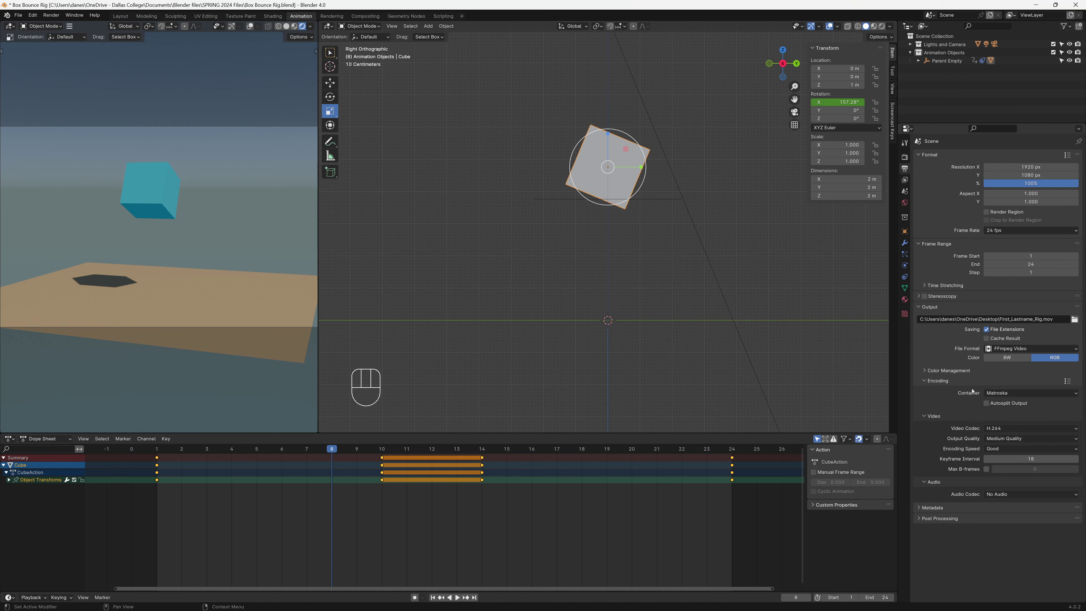
pyautogui.click(1007, 394)
pyautogui.click(1005, 440)
# Render the animation, watch the rendered movie on repeat, and close the player and render windows.
pyautogui.click(52, 16)
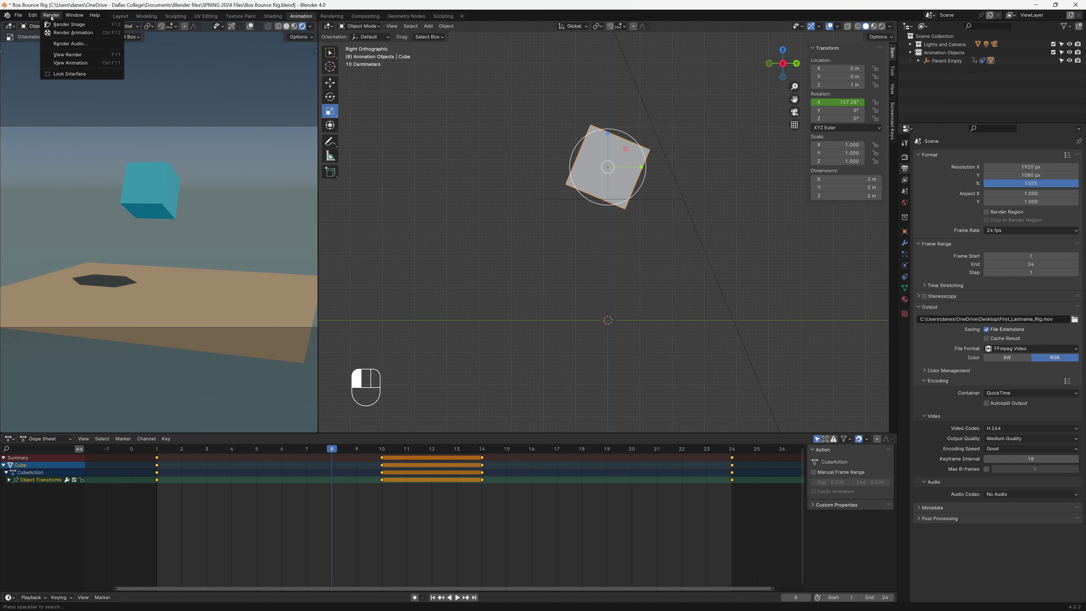
pyautogui.click(73, 33)
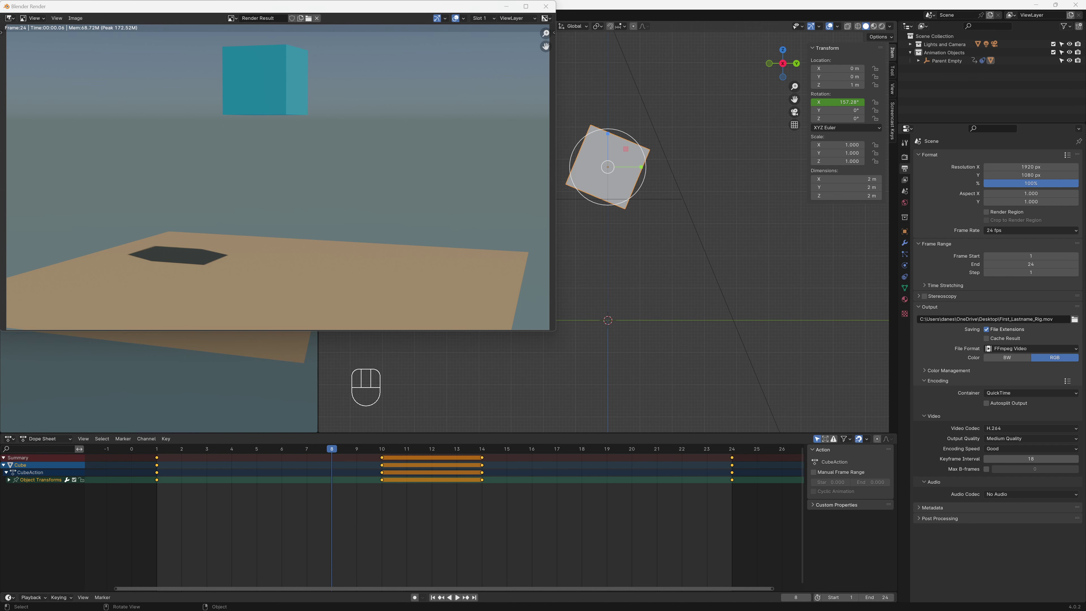
pyautogui.hotkey('ctrl', 'F11')
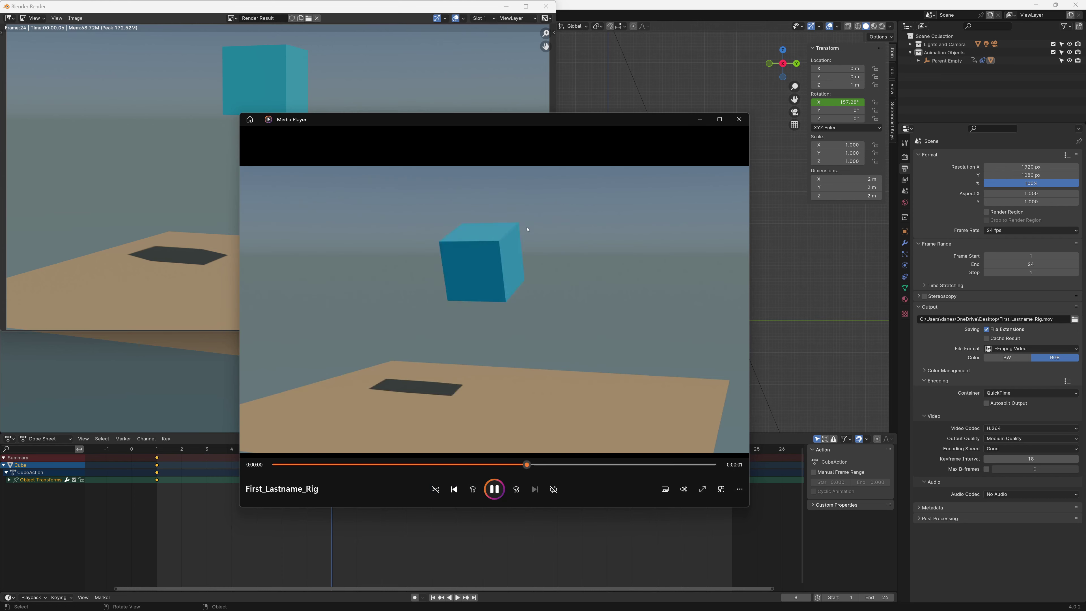
pyautogui.click(554, 489)
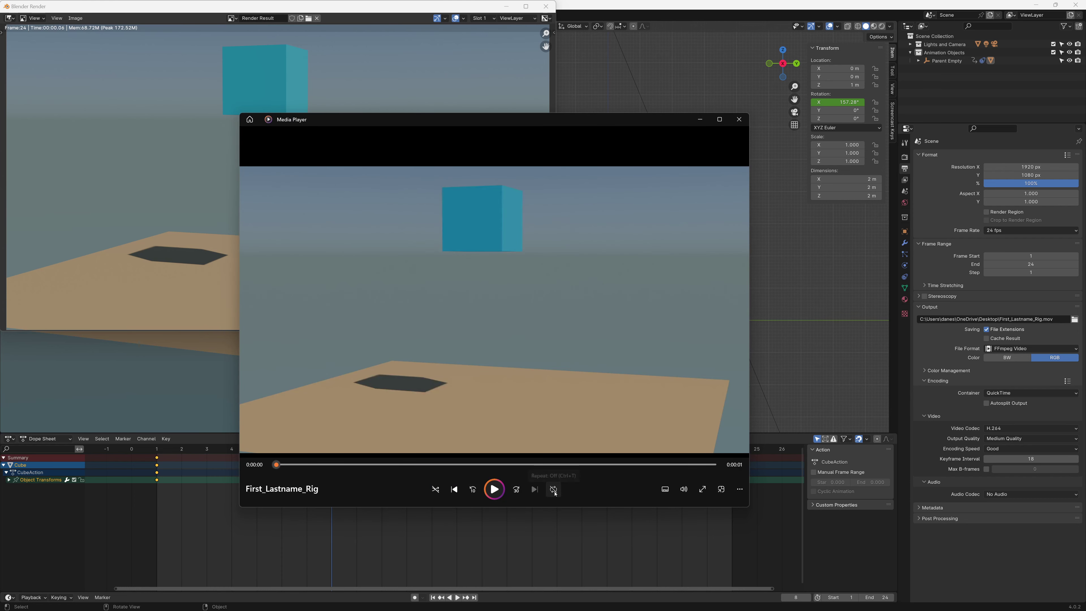
pyautogui.click(522, 368)
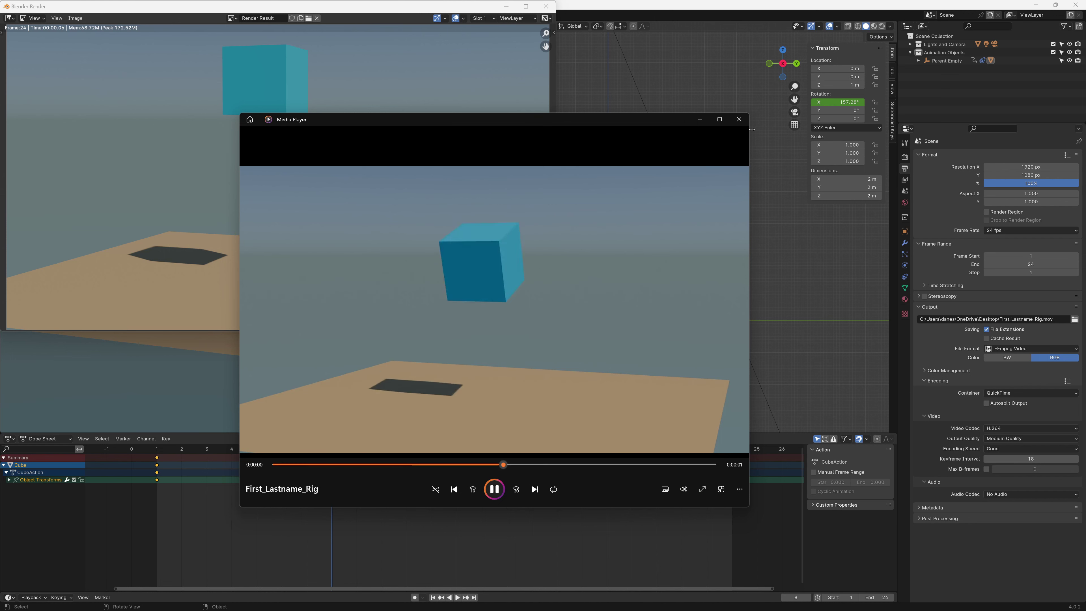
pyautogui.click(738, 119)
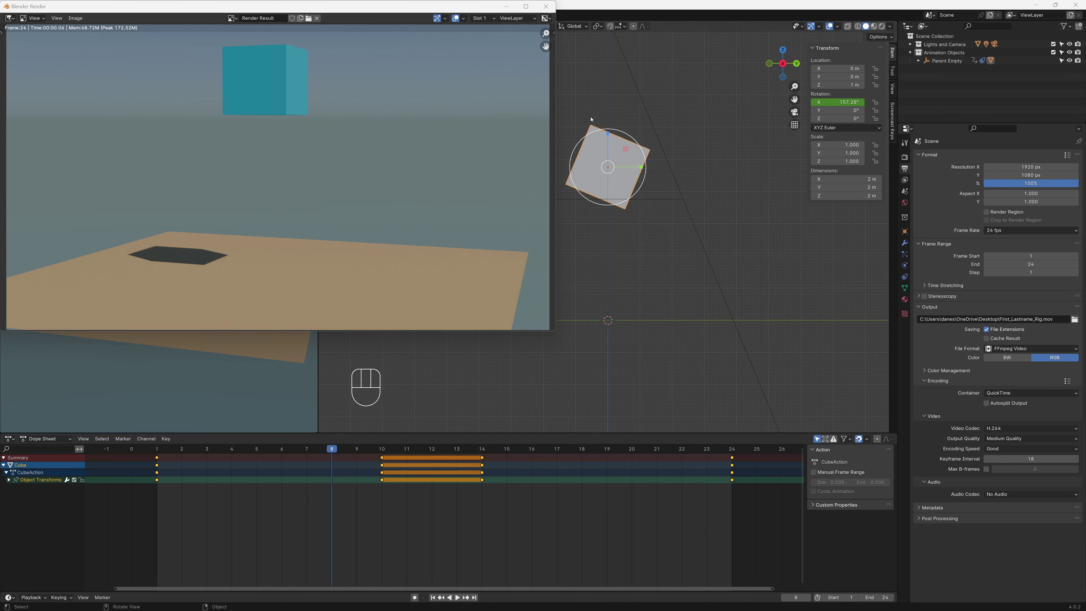
pyautogui.click(546, 6)
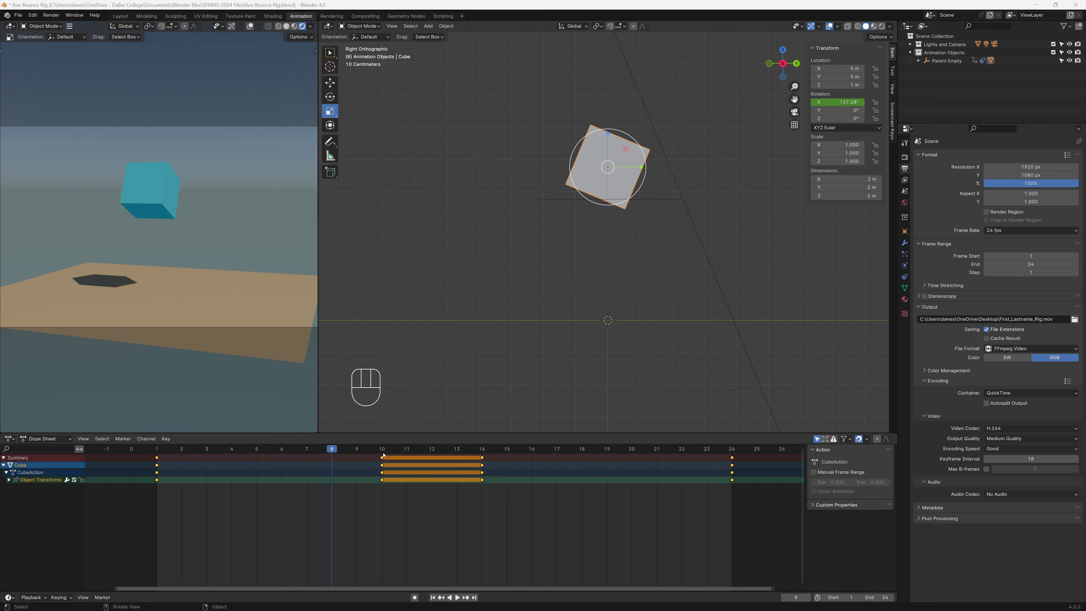
# At frame 10, open the cube's Y and Z scale values for editing.
pyautogui.moveTo(384, 453)
pyautogui.mouseDown()
pyautogui.moveTo(481, 457)
pyautogui.moveTo(382, 456)
pyautogui.mouseUp()
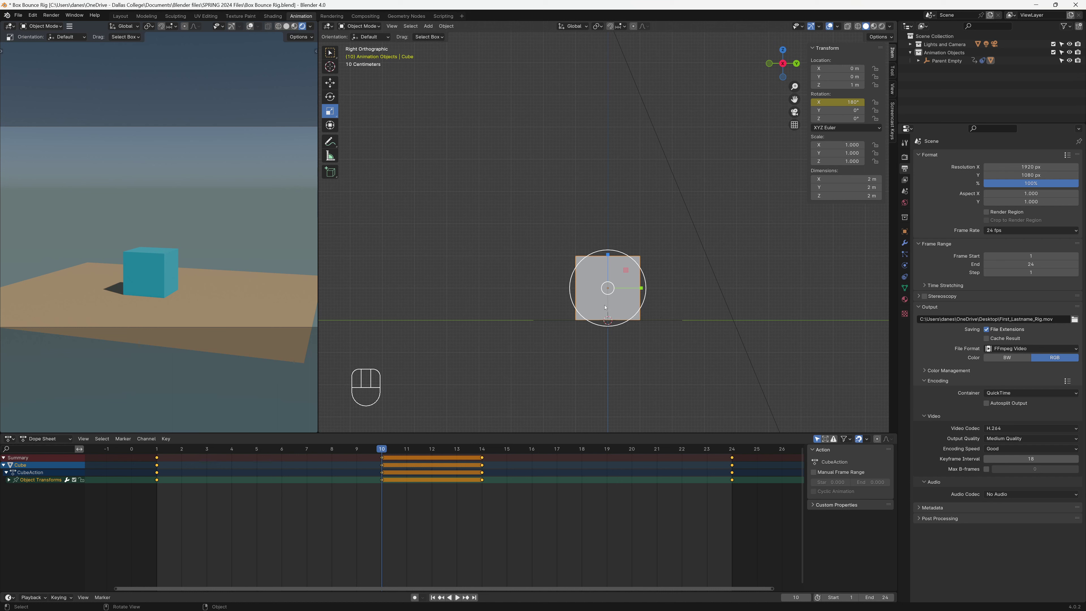
pyautogui.click(840, 154)
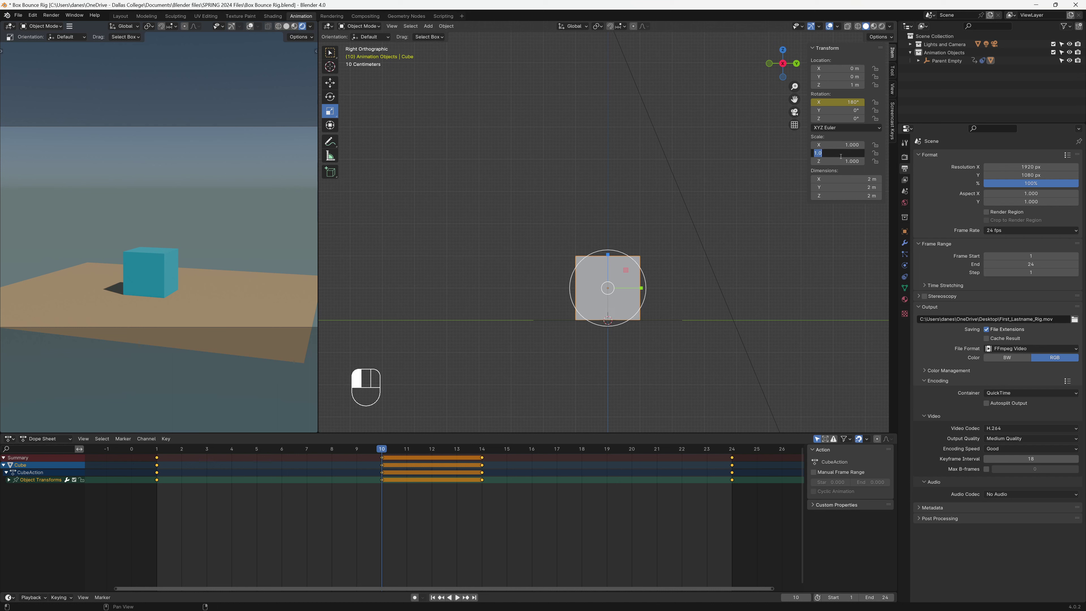
pyautogui.click(791, 182)
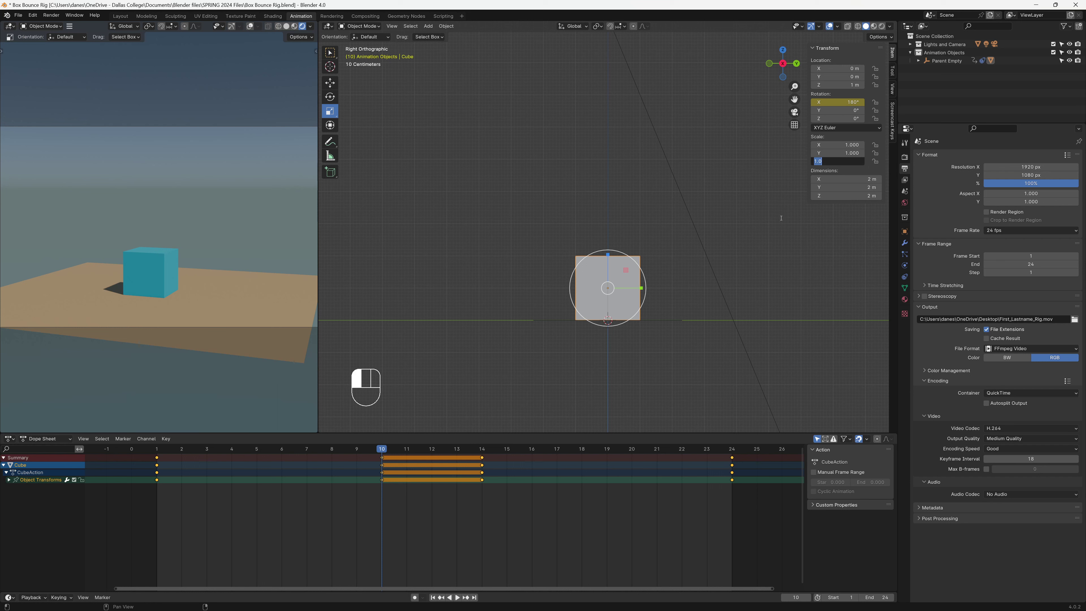